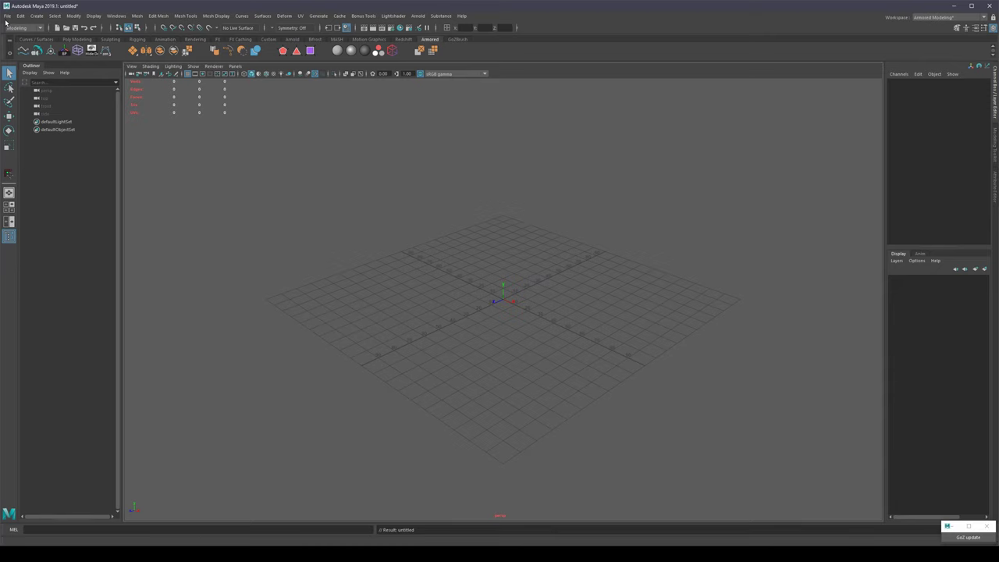
# Import crate_low.fbx from the SciFi Crate Meshes folder and hide the viewport grid.
pyautogui.click(7, 15)
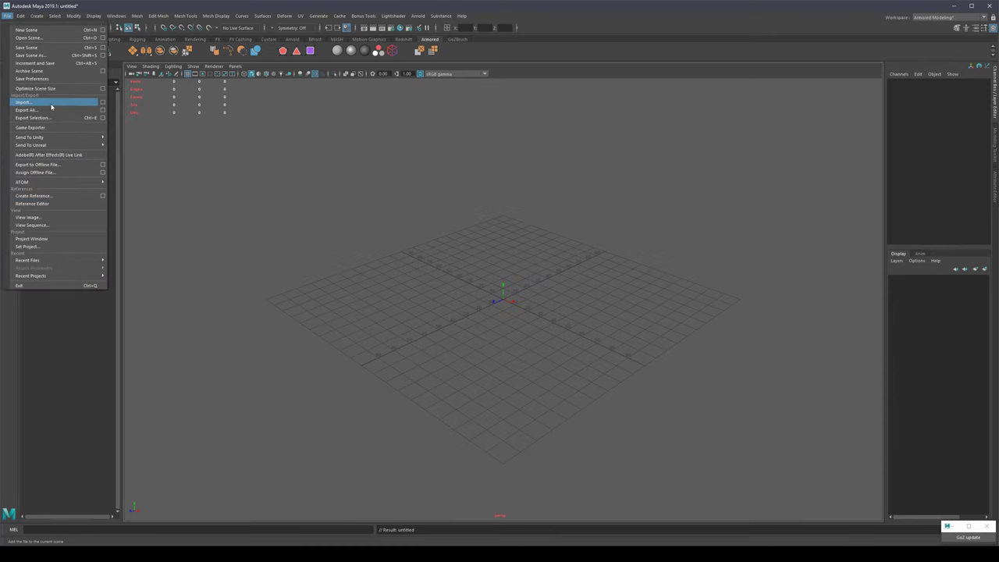
pyautogui.click(25, 102)
pyautogui.doubleClick(312, 147)
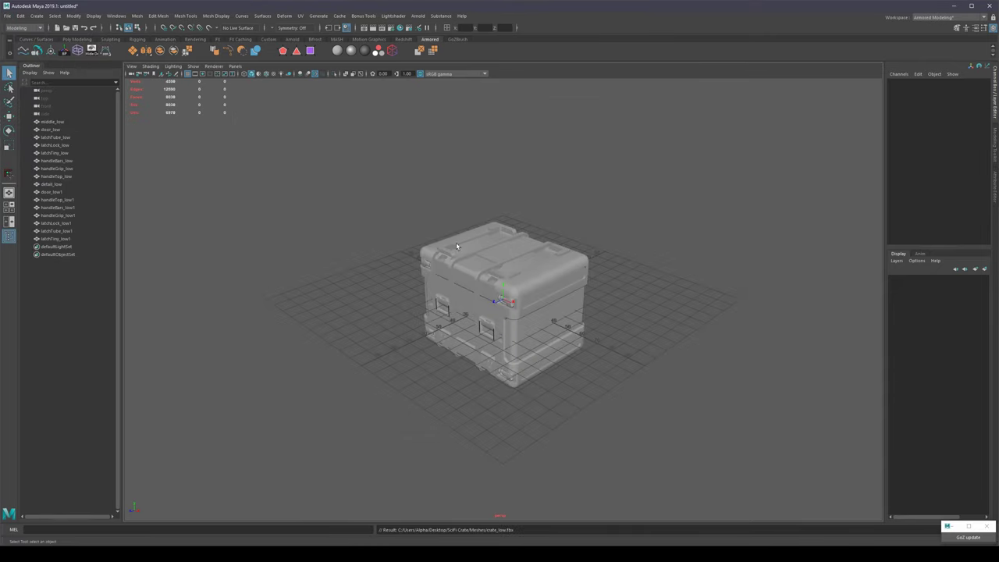
pyautogui.click(187, 74)
pyautogui.keyDown('alt'); pyautogui.moveTo(421, 290); pyautogui.dragTo(589, 338); pyautogui.keyUp('alt')
pyautogui.scroll(4, 590, 339)
# Create a polygon plane, rotate it 90 degrees about X and move it to Z 31.72 in front of the crate's front face.
pyautogui.keyDown('shift'); pyautogui.moveTo(689, 291); pyautogui.dragTo(645, 276, button='right'); pyautogui.keyUp('shift')
pyautogui.press('w')
pyautogui.moveTo(519, 315); pyautogui.dragTo(635, 438)
pyautogui.press('e')
pyautogui.press('f')
pyautogui.press('w')
pyautogui.press('w')
pyautogui.moveTo(538, 300); pyautogui.dragTo(510, 353)
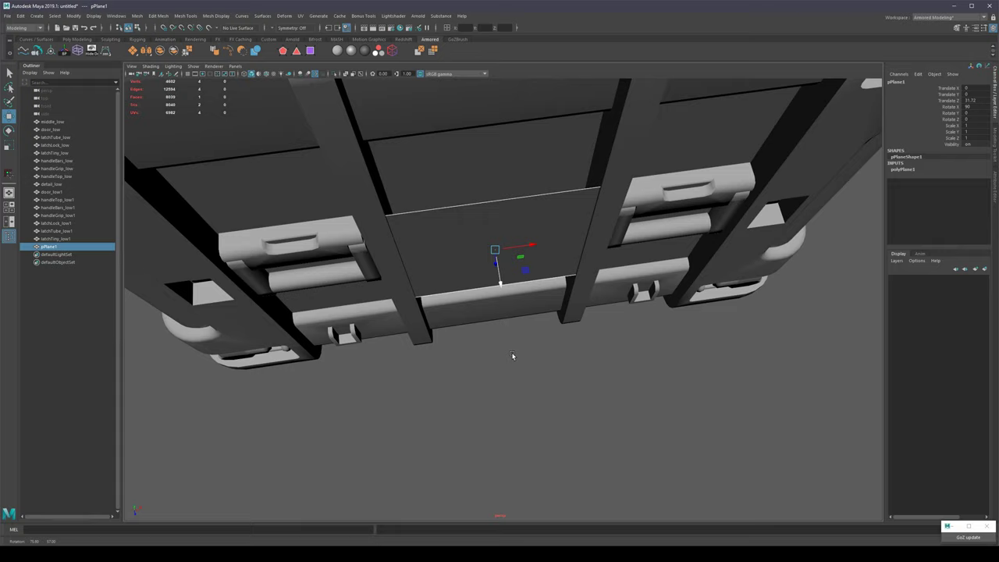
# Scale the plane to 0.833 in X and 1.573 in Z to fit the crate's central front panel.
pyautogui.press('r')
pyautogui.moveTo(534, 247); pyautogui.dragTo(579, 374)
pyautogui.scroll(-3, 516, 298)
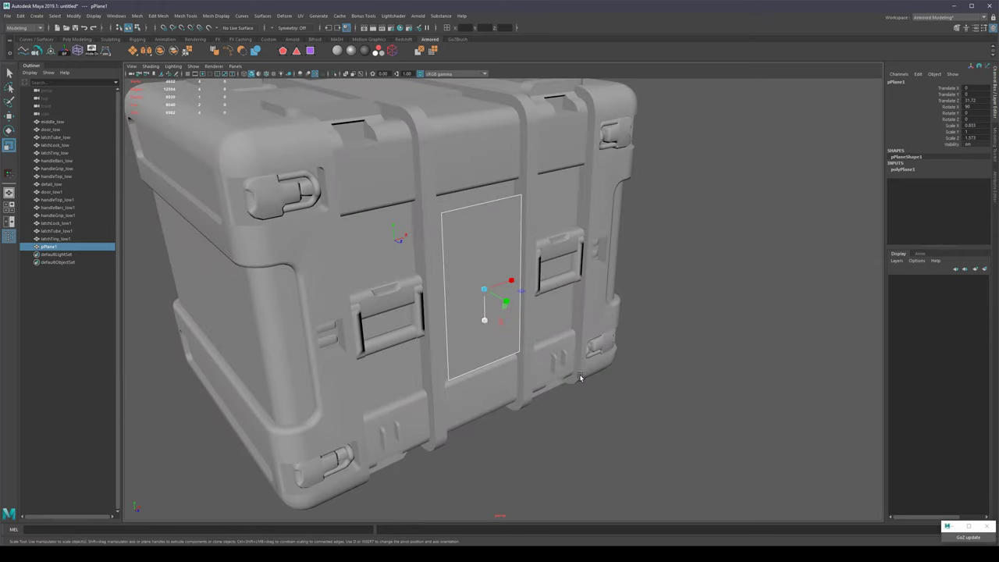
pyautogui.scroll(3, 510, 235)
pyautogui.scroll(2, 511, 247)
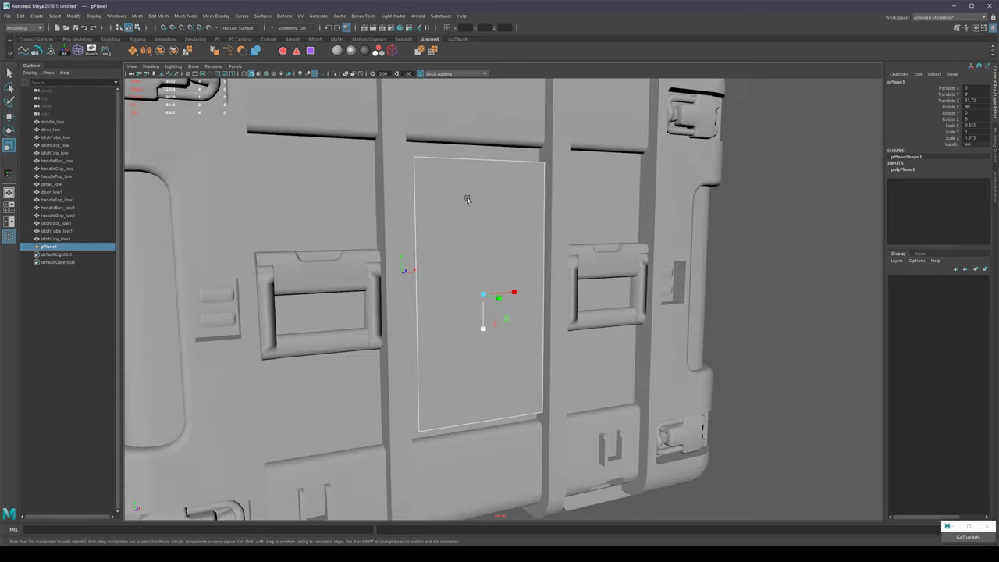
# Try extruding the plane's upper and lower edges back toward the crate.
pyautogui.keyDown('alt'); pyautogui.moveTo(489, 219); pyautogui.dragTo(482, 187); pyautogui.keyUp('alt')
pyautogui.moveTo(481, 188); pyautogui.dragTo(481, 160, button='right')
pyautogui.click(487, 162)
pyautogui.keyDown('alt'); pyautogui.moveTo(502, 234); pyautogui.dragTo(533, 312); pyautogui.keyUp('alt')
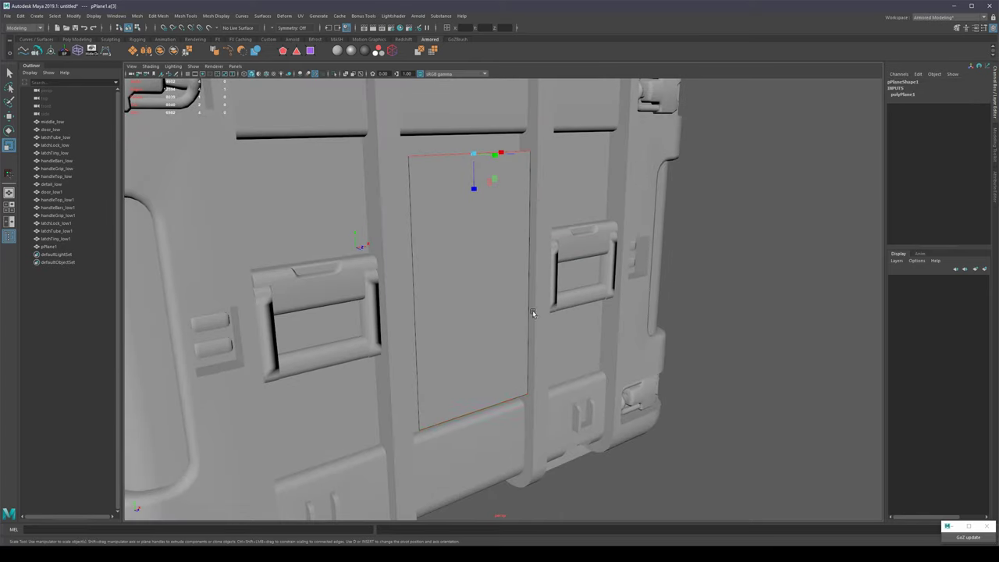
pyautogui.keyDown('shift'); pyautogui.click(486, 396); pyautogui.keyUp('shift')
pyautogui.keyDown('alt'); pyautogui.moveTo(487, 396); pyautogui.dragTo(534, 382); pyautogui.keyUp('alt')
pyautogui.hotkey('ctrl', 'e')
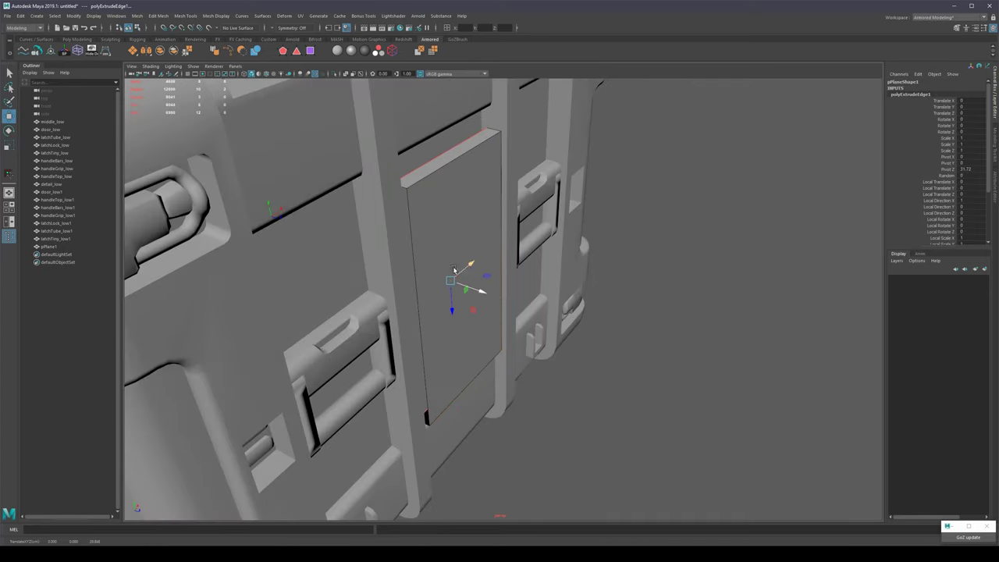
pyautogui.moveTo(451, 315); pyautogui.dragTo(447, 391)
# Try beveling the two fold edges of the extruded plane with an offset of 0.5.
pyautogui.press('q')
pyautogui.click(454, 161)
pyautogui.keyDown('shift'); pyautogui.click(454, 420); pyautogui.keyUp('shift')
pyautogui.hotkey('ctrl', 'b')
pyautogui.moveTo(479, 382); pyautogui.dragTo(486, 381, button='middle')
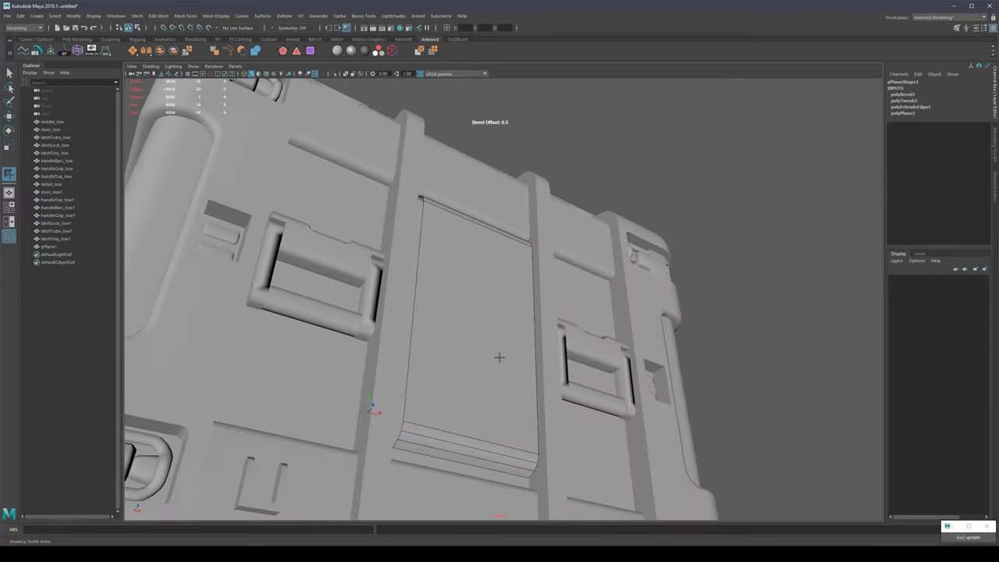
# Inspect the beveled plane, and undo its bevel and edge extrusion.
pyautogui.press('q')
pyautogui.keyDown('alt'); pyautogui.moveTo(499, 357); pyautogui.dragTo(478, 398); pyautogui.keyUp('alt')
pyautogui.moveTo(469, 360); pyautogui.dragTo(528, 319, button='right')
pyautogui.click(527, 318)
pyautogui.keyDown('alt'); pyautogui.moveTo(527, 319); pyautogui.dragTo(445, 143); pyautogui.keyUp('alt')
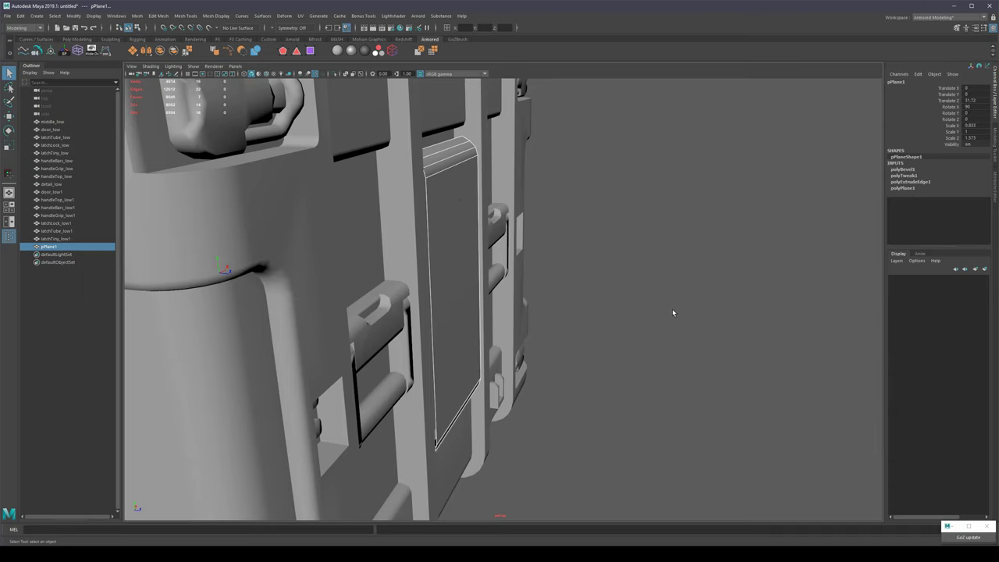
pyautogui.keyDown('alt'); pyautogui.moveTo(672, 310); pyautogui.dragTo(612, 314); pyautogui.keyUp('alt')
pyautogui.hotkey('ctrl', 'z')
pyautogui.hotkey('ctrl', 'z')
pyautogui.hotkey('ctrl', 'z')
pyautogui.hotkey('ctrl', 'z')
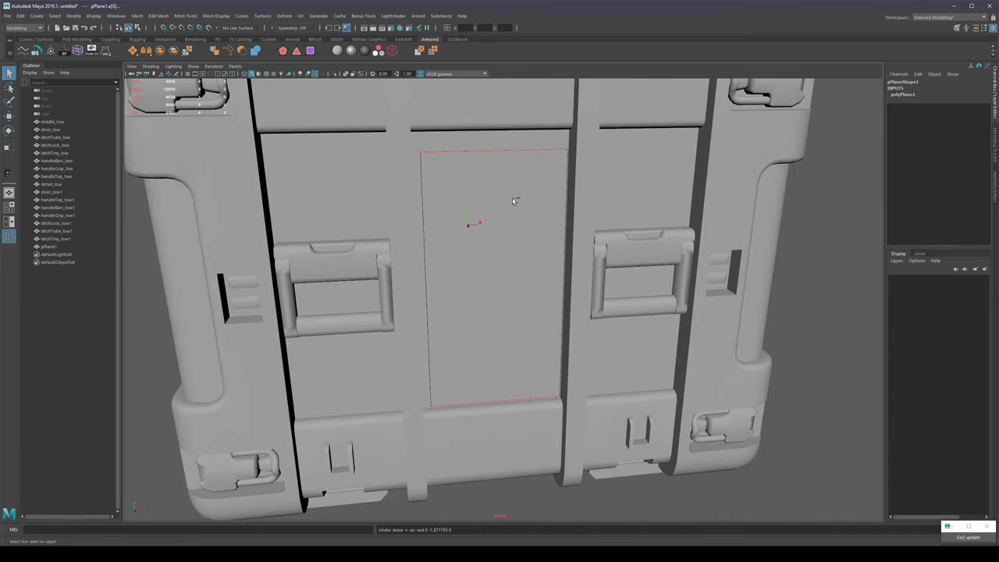
pyautogui.hotkey('ctrl', 'z')
# Freeze the flat plane's transformations and delete its construction history.
pyautogui.scroll(-4, 503, 262)
pyautogui.keyDown('alt'); pyautogui.moveTo(554, 281); pyautogui.dragTo(668, 318); pyautogui.keyUp('alt')
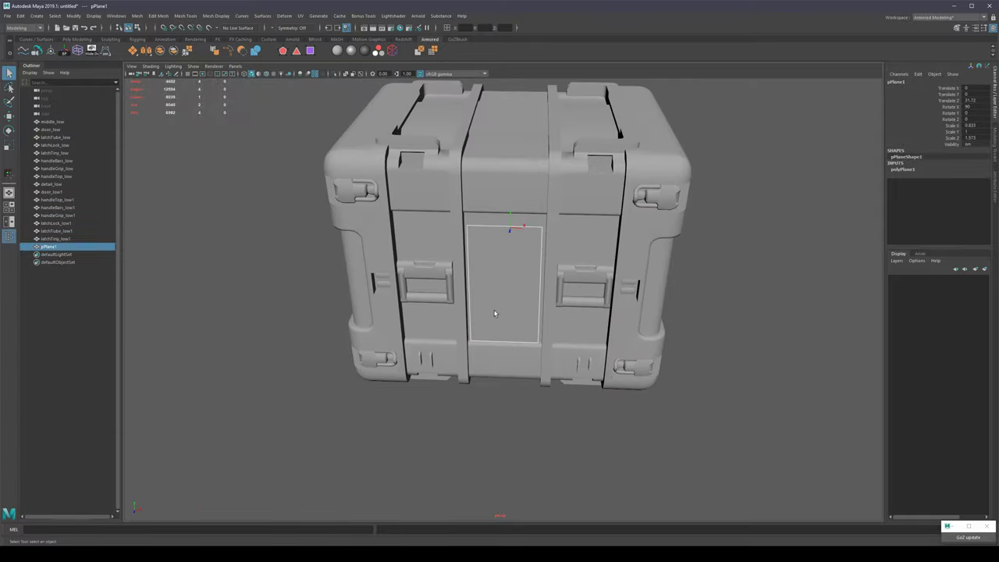
pyautogui.keyDown('alt'); pyautogui.moveTo(495, 313); pyautogui.dragTo(520, 293); pyautogui.keyUp('alt')
pyautogui.keyDown('alt'); pyautogui.moveTo(520, 293); pyautogui.dragTo(610, 327, button='right'); pyautogui.keyUp('alt')
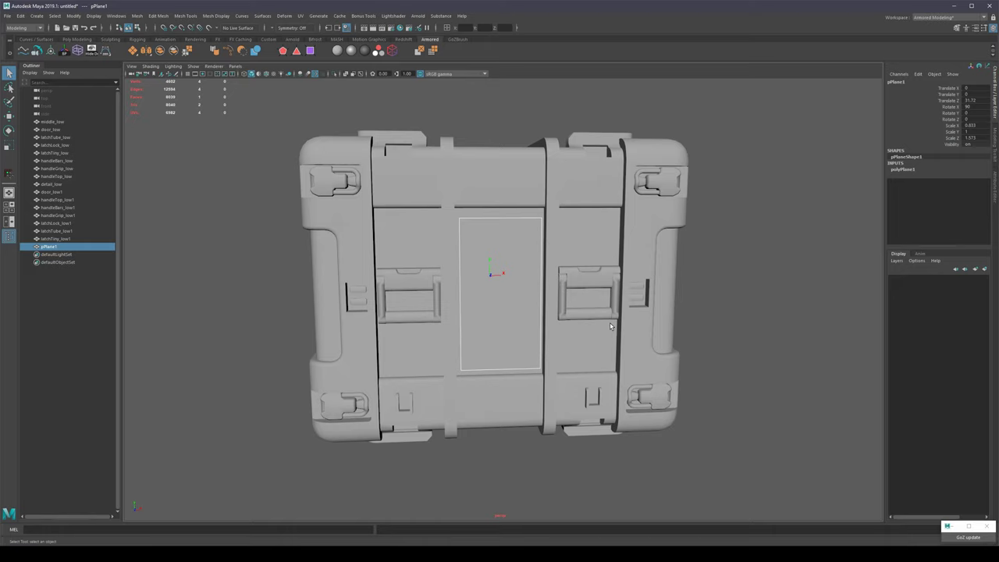
pyautogui.scroll(1, 611, 326)
pyautogui.moveTo(695, 228)
pyautogui.keyDown('shift'); pyautogui.mouseDown(button='right')
pyautogui.moveTo(659, 220)
pyautogui.moveTo(703, 238)
pyautogui.mouseUp(button='right'); pyautogui.keyUp('shift')
pyautogui.keyDown('alt'); pyautogui.moveTo(500, 289); pyautogui.dragTo(515, 291); pyautogui.keyUp('alt')
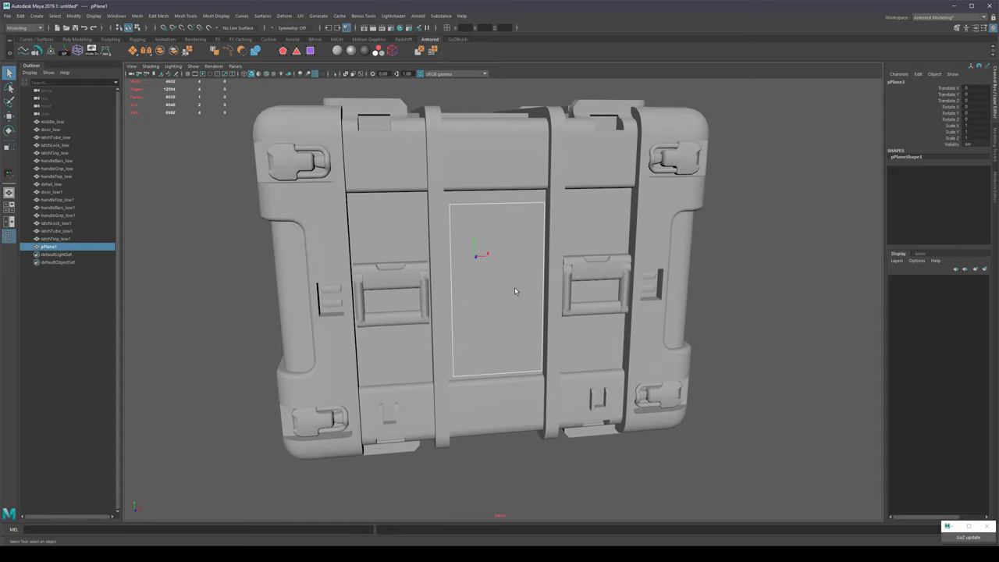
# Open the UV Editor and apply a planar projection from the Z axis to the plane's face, with the other options reset to defaults.
pyautogui.click(300, 17)
pyautogui.click(316, 31)
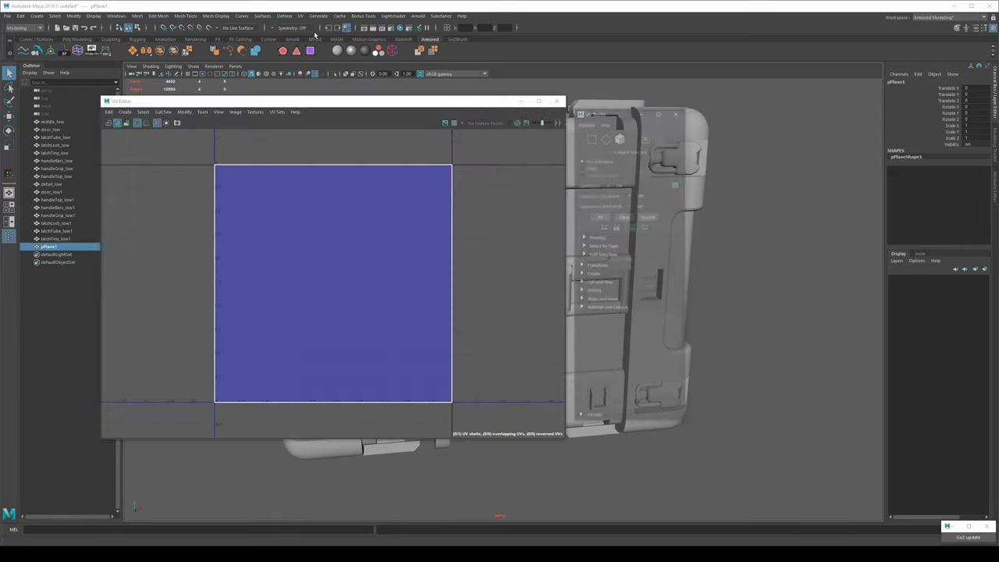
pyautogui.click(351, 242)
pyautogui.click(394, 253)
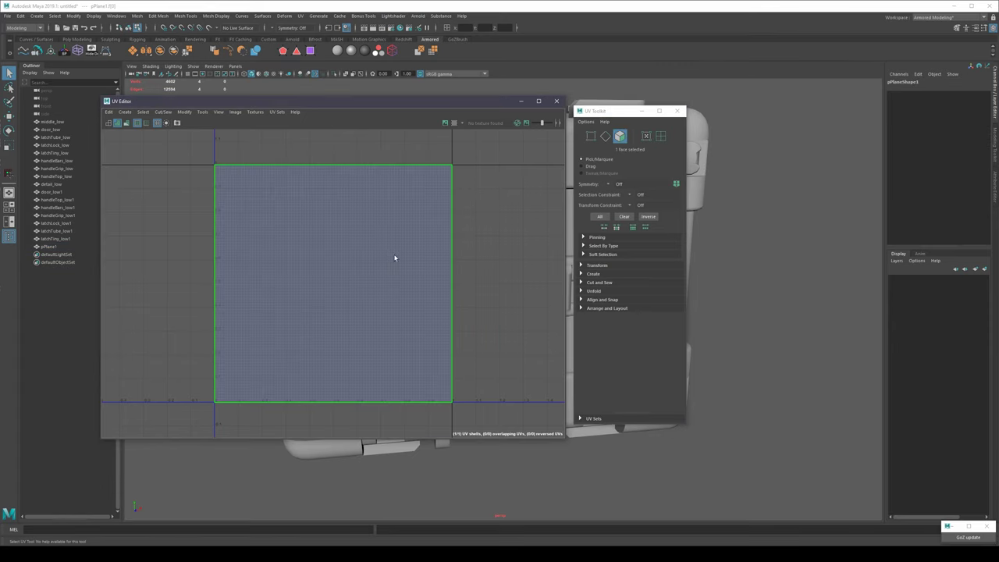
pyautogui.keyDown('shift'); pyautogui.moveTo(395, 255); pyautogui.dragTo(419, 213, button='right'); pyautogui.keyUp('shift')
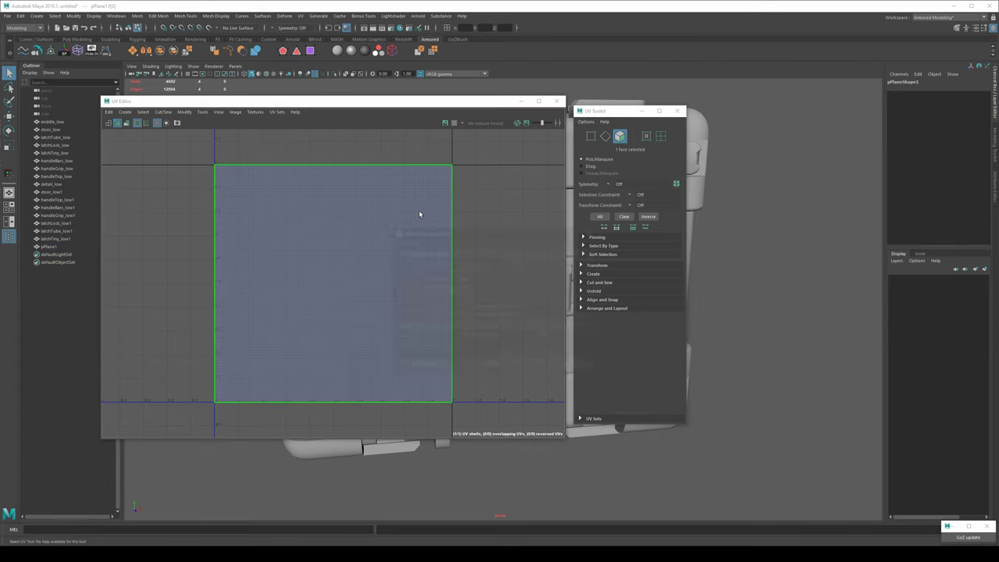
pyautogui.click(396, 240)
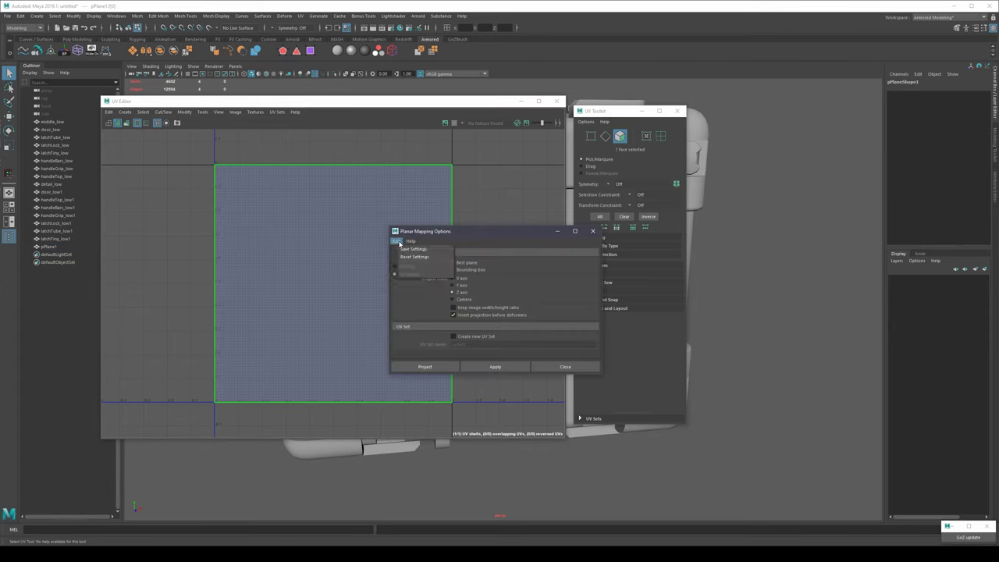
pyautogui.click(407, 257)
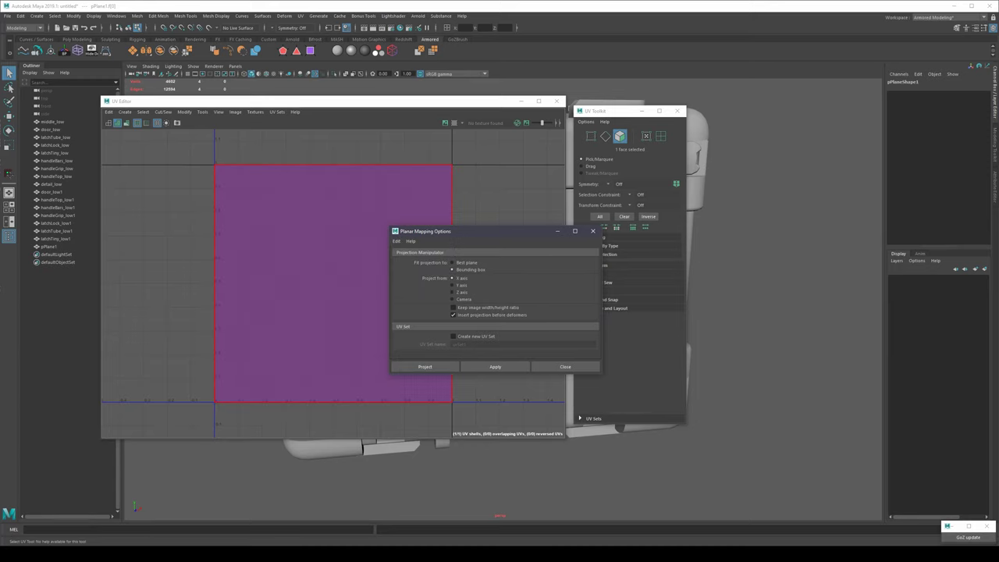
pyautogui.click(462, 295)
pyautogui.click(424, 366)
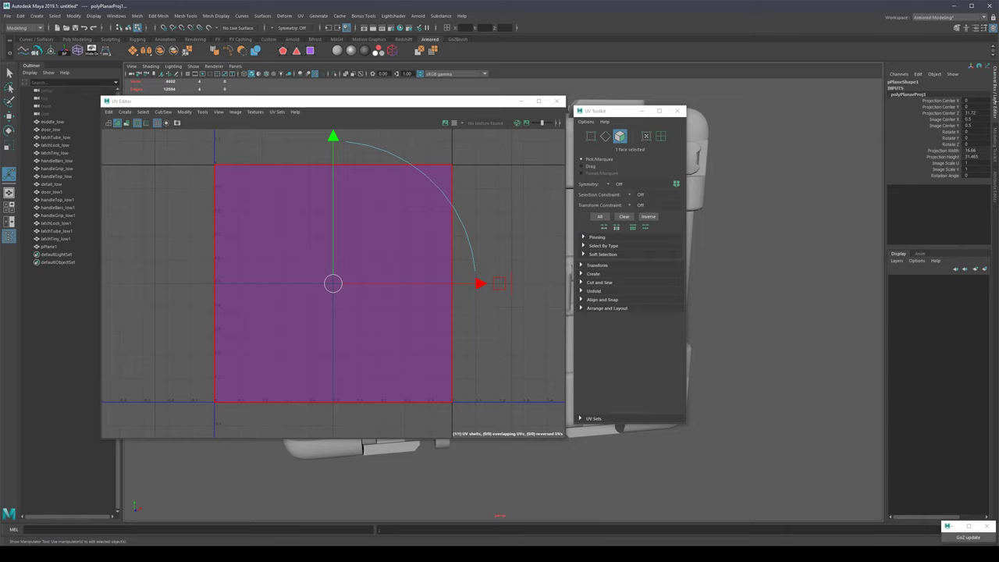
# Set the planar projection's width to 31.465 to match its height, and leave face selection in the UV Editor.
pyautogui.doubleClick(976, 157)
pyautogui.click(973, 149)
pyautogui.write('31.465')
pyautogui.press('Return')
pyautogui.scroll(-3, 434, 240)
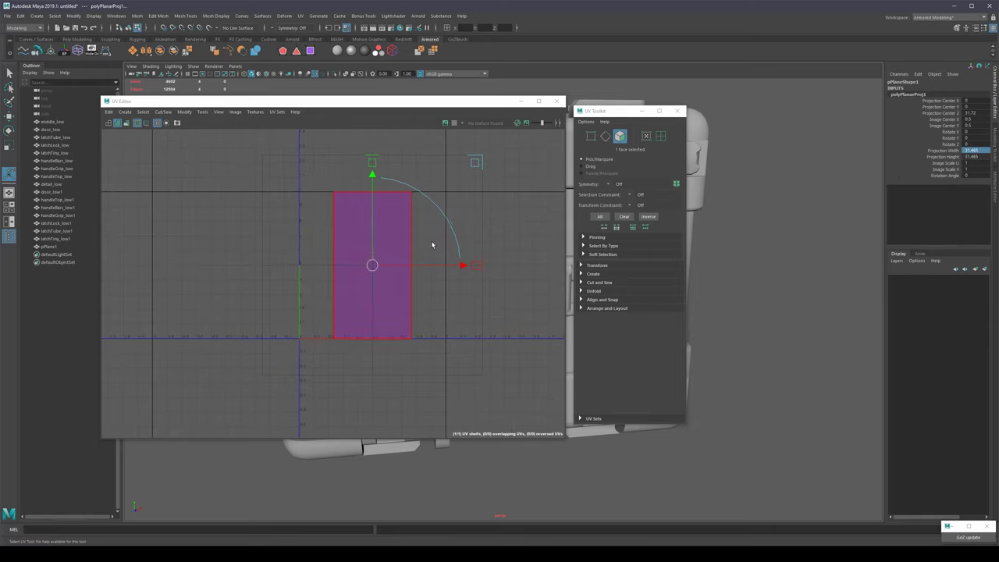
pyautogui.rightClick(401, 281)
pyautogui.click(367, 269)
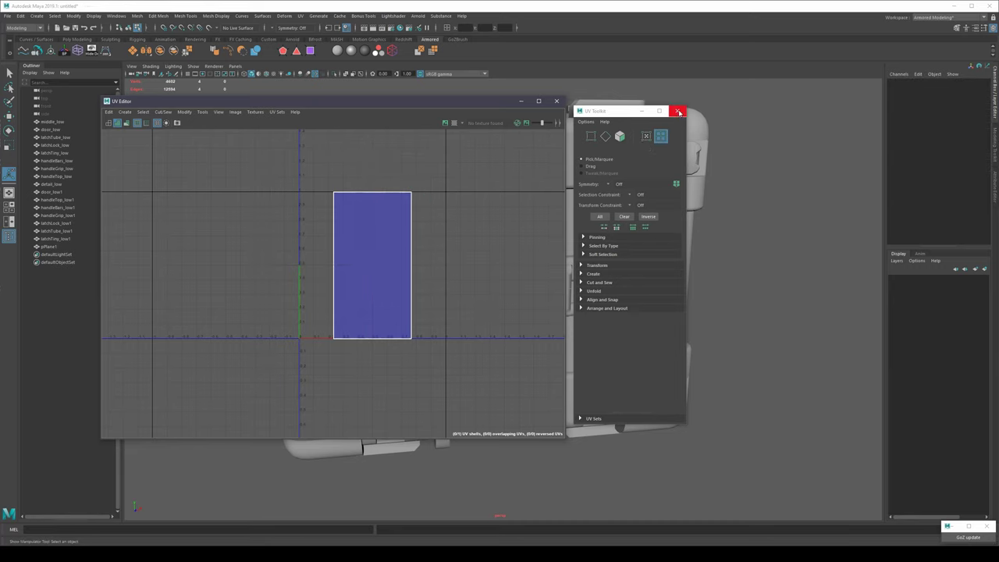
# Close the UV Toolkit and UV Editor windows and return the plane to object selection mode.
pyautogui.click(679, 112)
pyautogui.click(555, 101)
pyautogui.press('f')
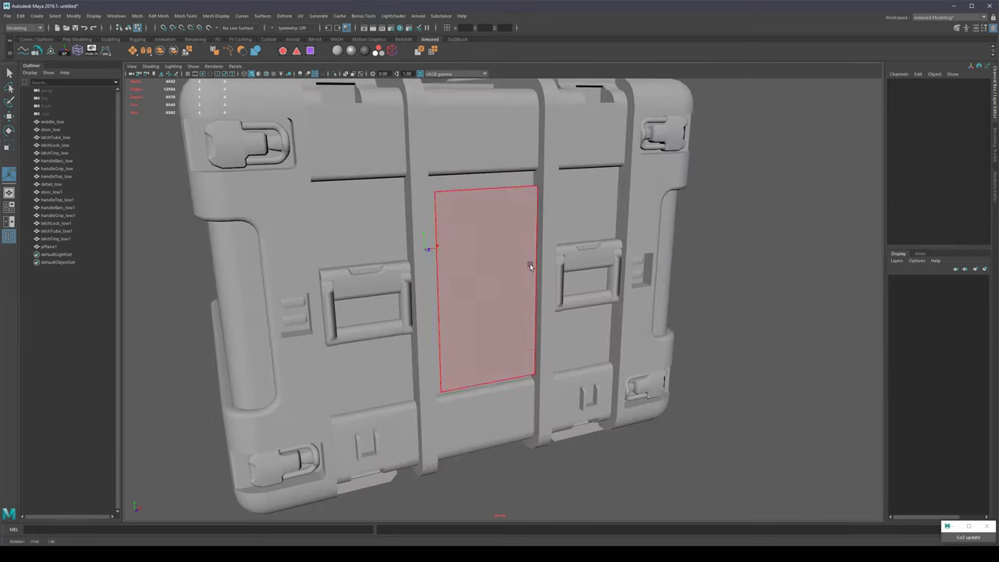
pyautogui.moveTo(486, 275); pyautogui.dragTo(506, 264, button='right')
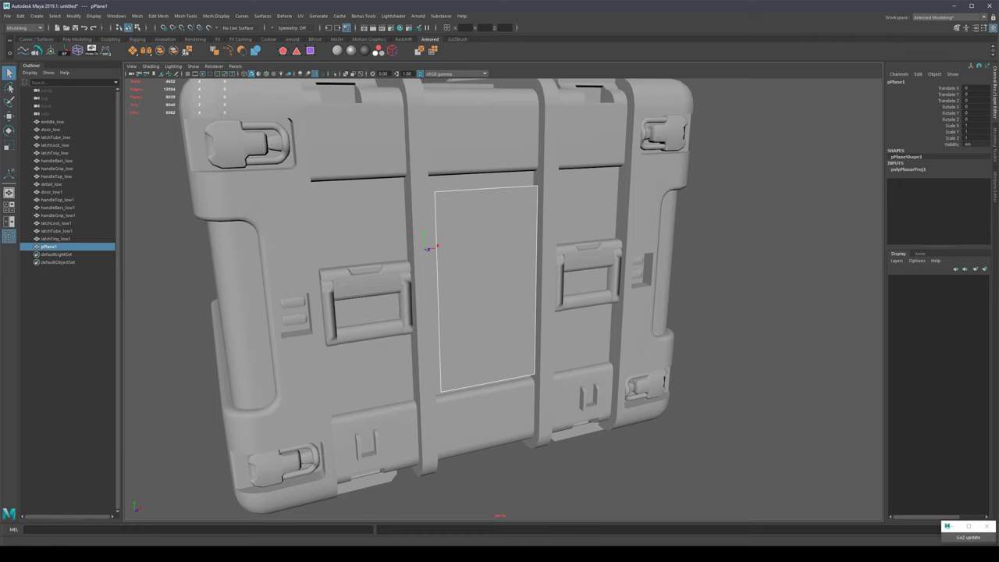
# Export the selected plane as the OBJ file HoloPanel into the Meshes folder.
pyautogui.click(8, 16)
pyautogui.click(47, 117)
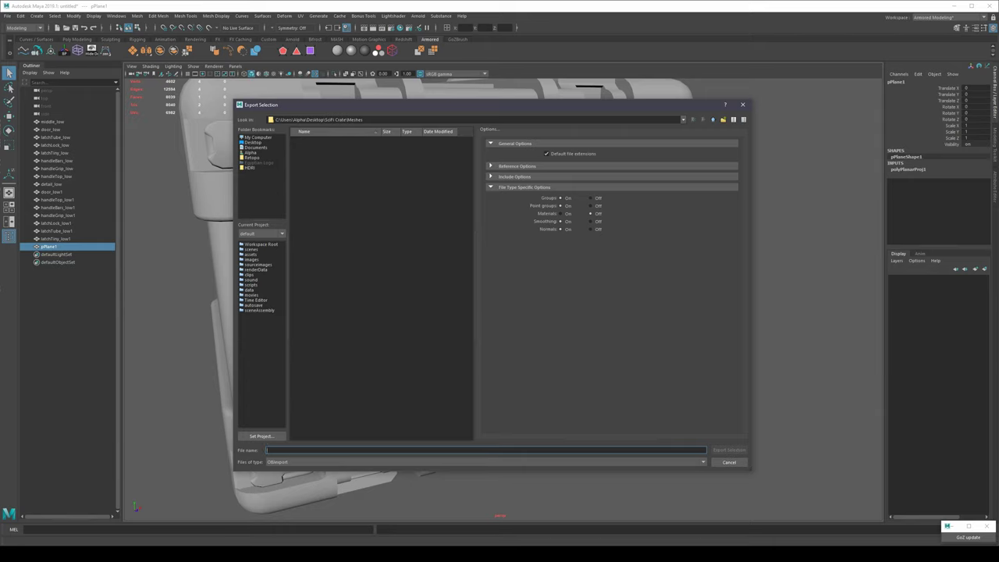
pyautogui.write('Hp')
pyautogui.click(729, 449)
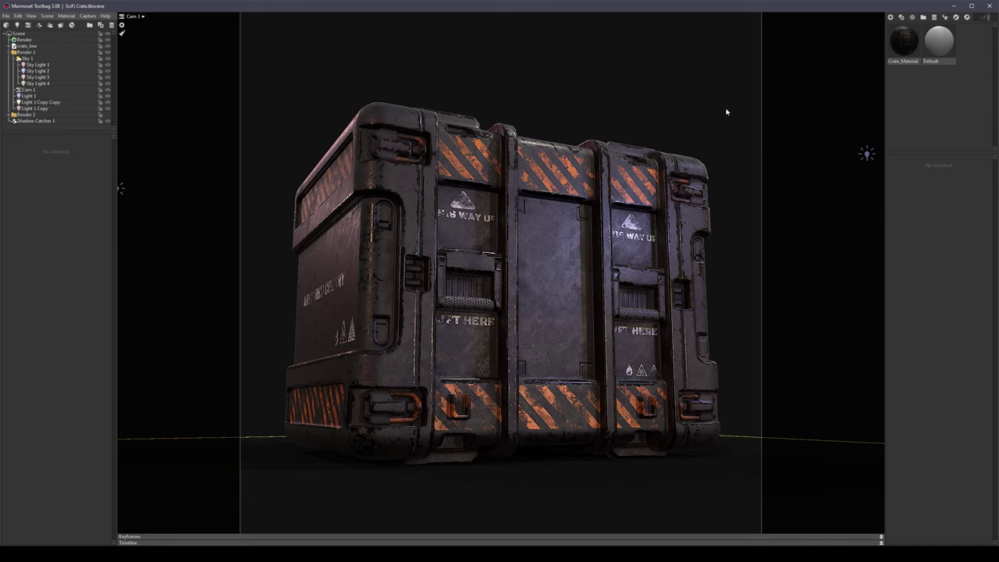
# Switch to Marmoset Toolbag and import HoloPanel.obj from the SciFi Crate Meshes folder into the crate scene.
pyautogui.click(7, 16)
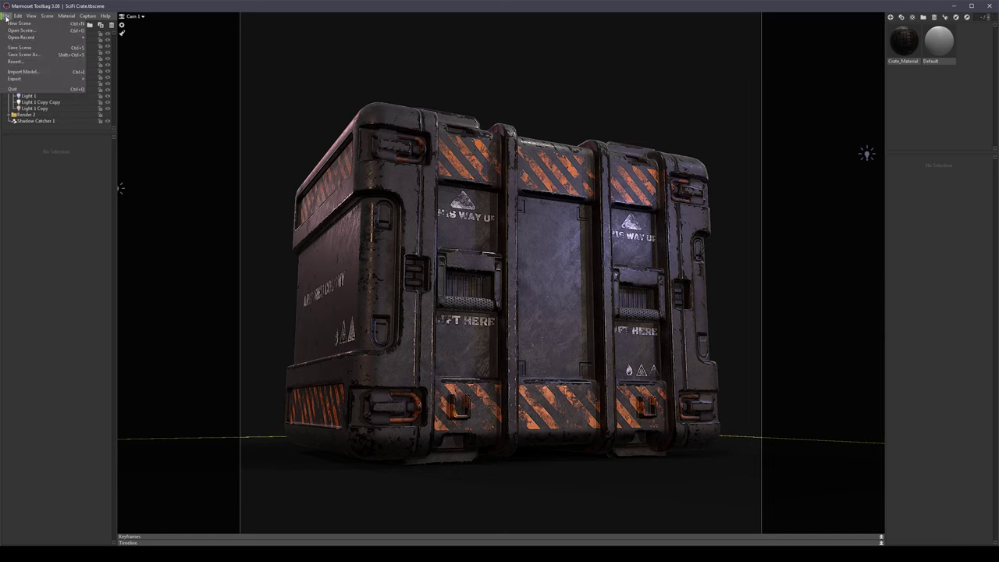
pyautogui.click(49, 72)
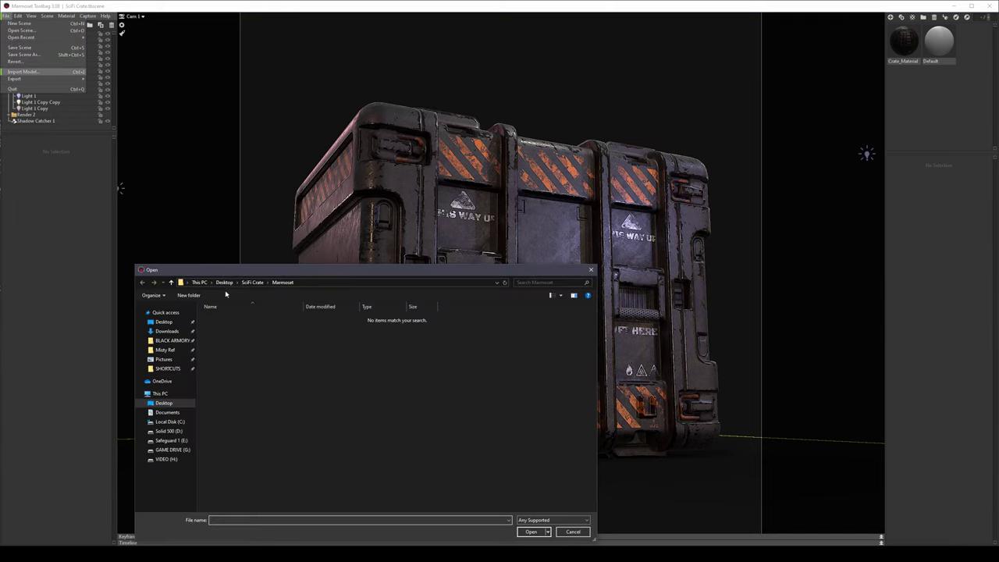
pyautogui.click(252, 282)
pyautogui.click(227, 336)
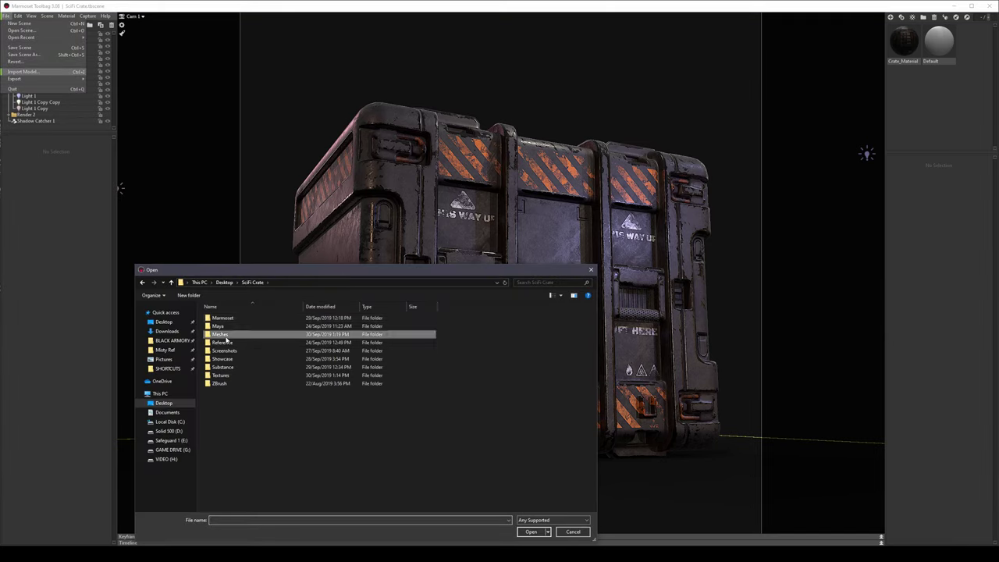
pyautogui.doubleClick(227, 335)
pyautogui.doubleClick(227, 334)
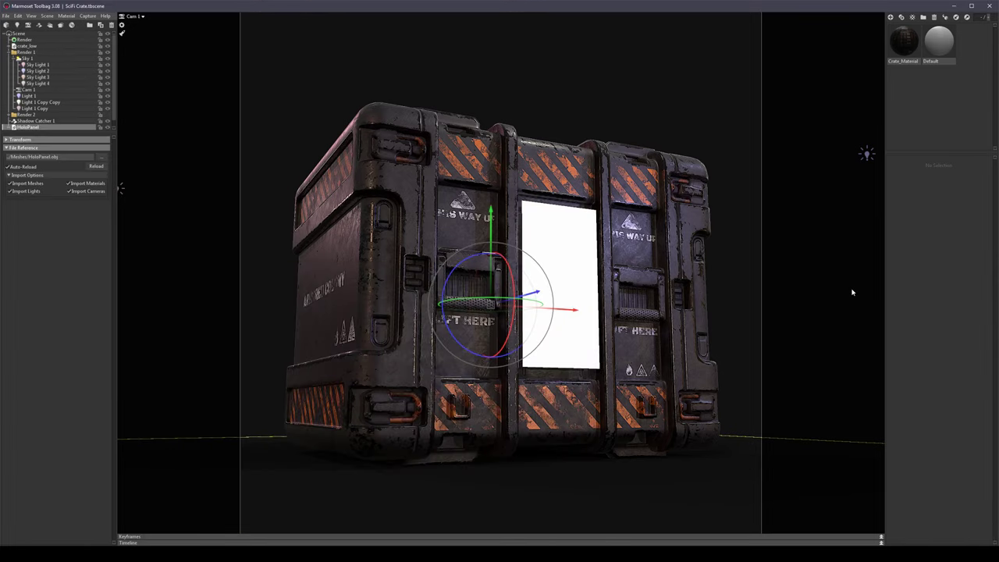
pyautogui.moveTo(853, 292); pyautogui.dragTo(780, 312)
pyautogui.click(808, 253)
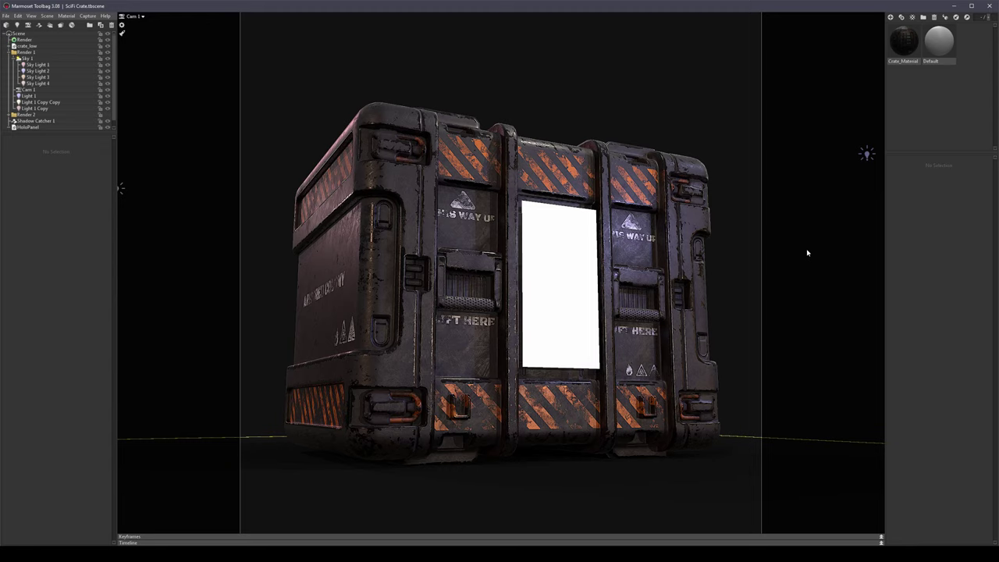
pyautogui.click(582, 280)
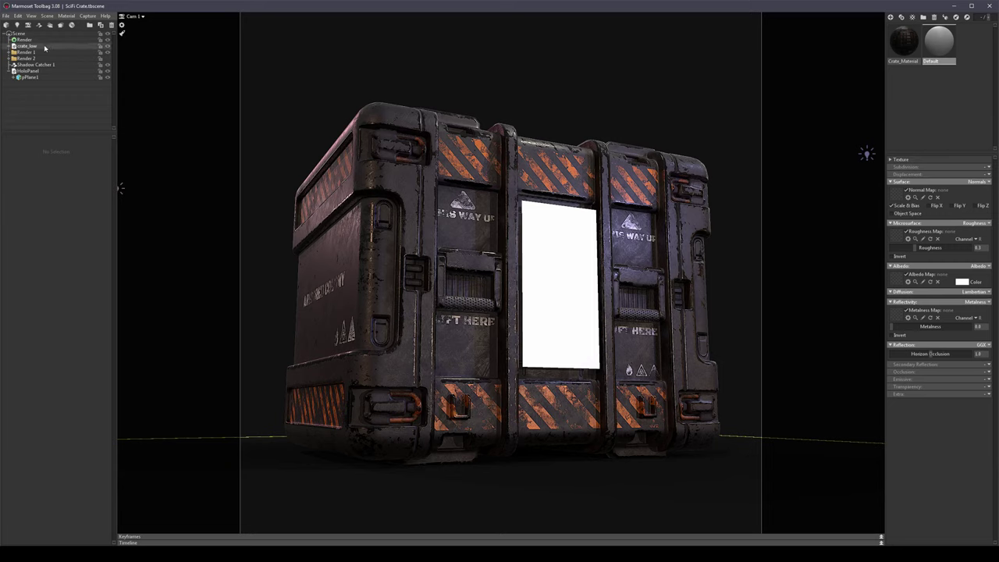
# Duplicate Cam 1 and move the copy out of the Render 1 group to the scene's top level.
pyautogui.click(10, 52)
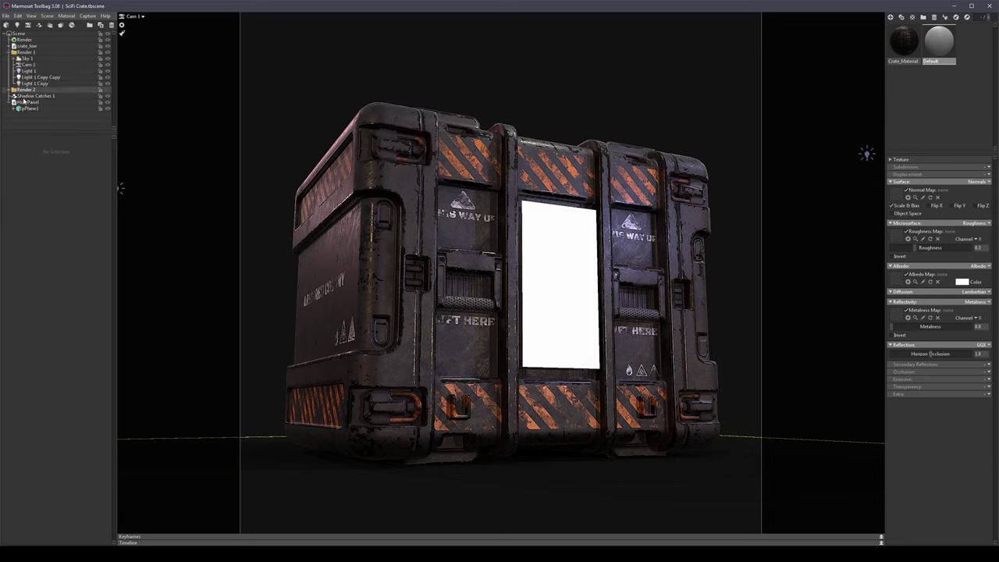
pyautogui.click(28, 65)
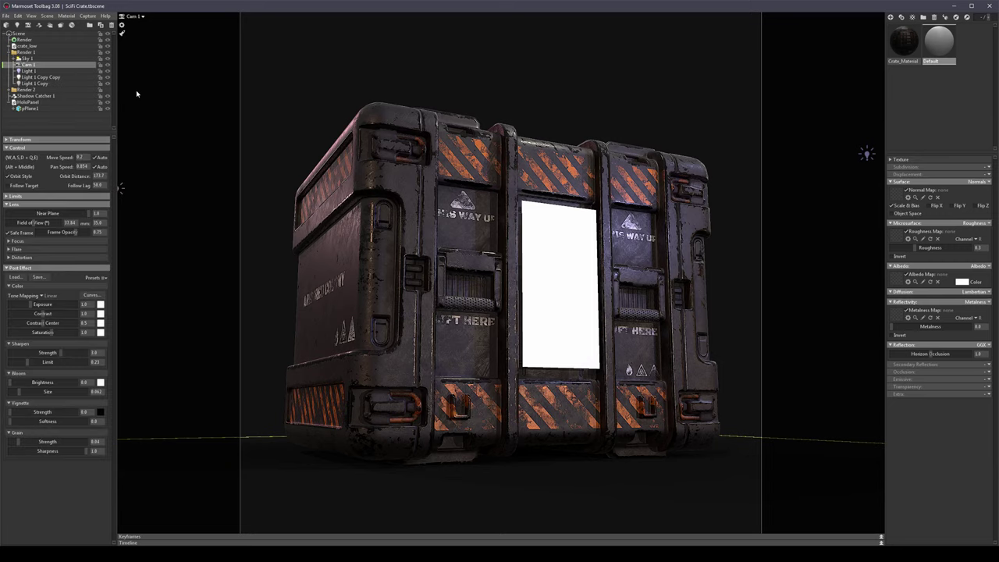
pyautogui.hotkey('ctrl', 'd')
pyautogui.moveTo(22, 72); pyautogui.dragTo(23, 52)
pyautogui.click(9, 59)
# Rename the duplicated camera as Preview Cam.
pyautogui.doubleClick(34, 53)
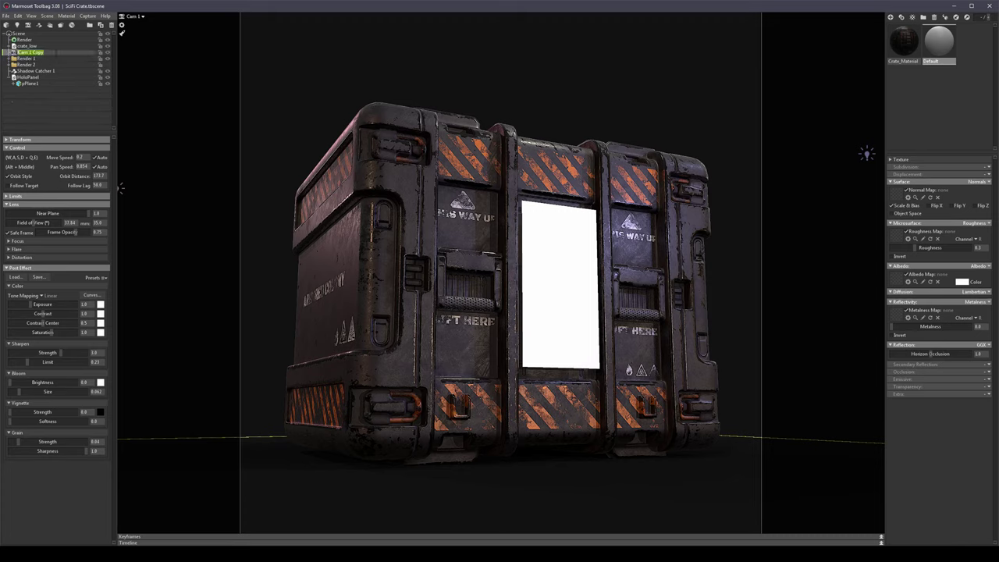
pyautogui.write('Prot')
pyautogui.press('Return')
# Look through Preview Cam and reframe it to a slightly raised three-quarter view of the crate.
pyautogui.click(131, 16)
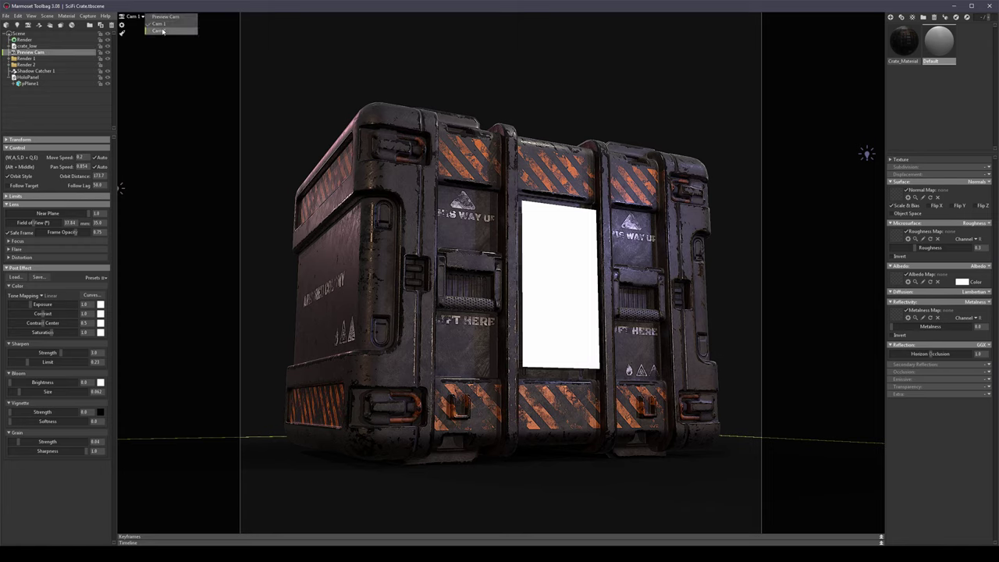
pyautogui.click(162, 18)
pyautogui.scroll(-3, 416, 252)
pyautogui.keyDown('alt'); pyautogui.moveTo(417, 253); pyautogui.dragTo(482, 249); pyautogui.keyUp('alt')
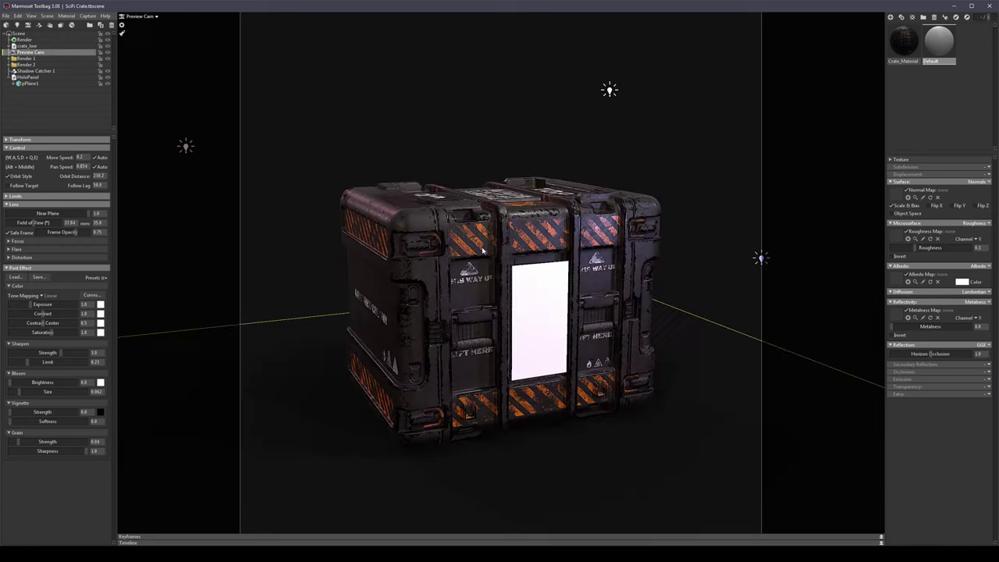
pyautogui.keyDown('alt'); pyautogui.moveTo(483, 250); pyautogui.dragTo(555, 257, button='right'); pyautogui.keyUp('alt')
pyautogui.keyDown('alt'); pyautogui.moveTo(556, 258); pyautogui.dragTo(555, 221); pyautogui.keyUp('alt')
# Compare the Cam 1 view with Preview Cam, then return to Preview Cam and centre the crate vertically in the frame.
pyautogui.click(156, 17)
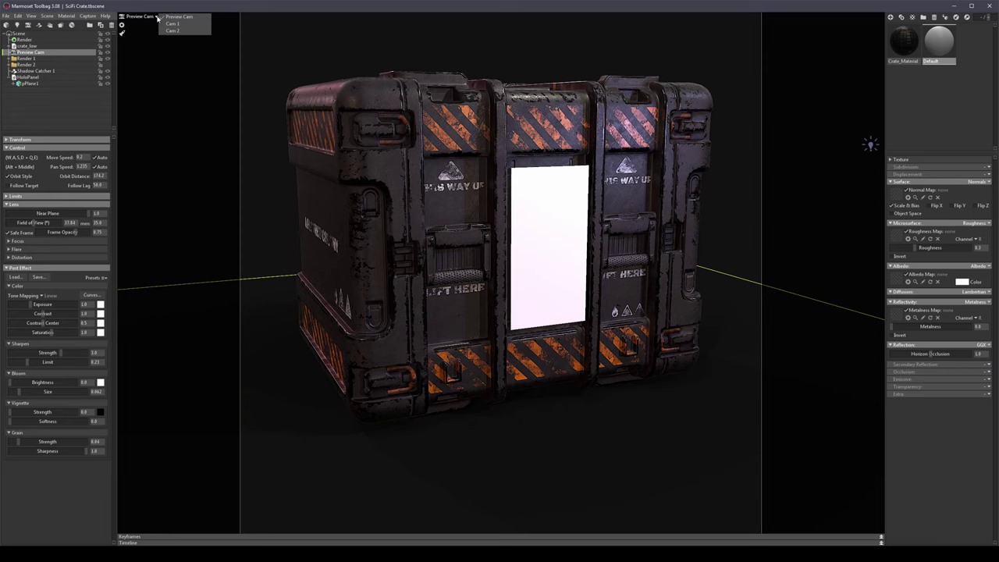
pyautogui.click(174, 25)
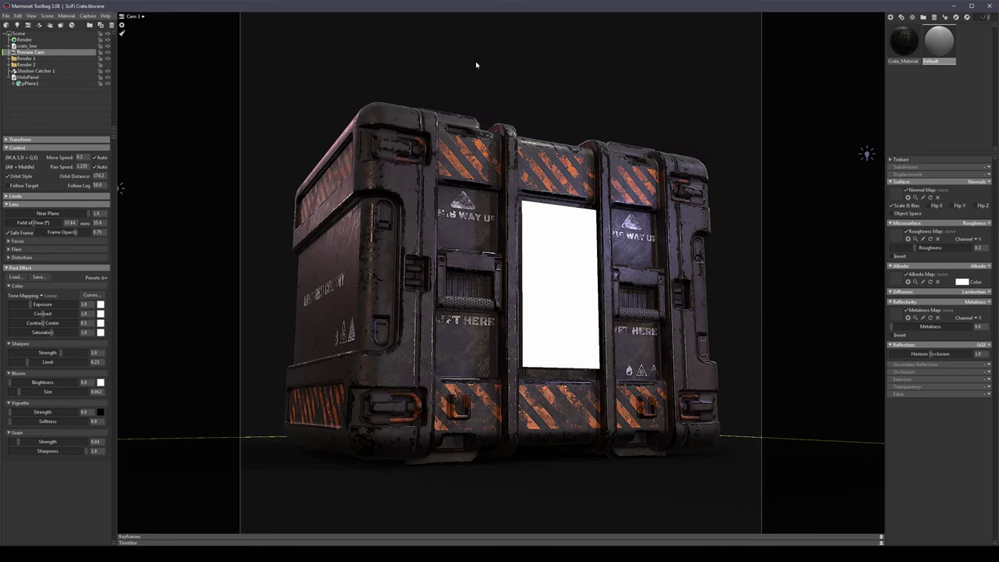
pyautogui.click(141, 17)
pyautogui.click(187, 25)
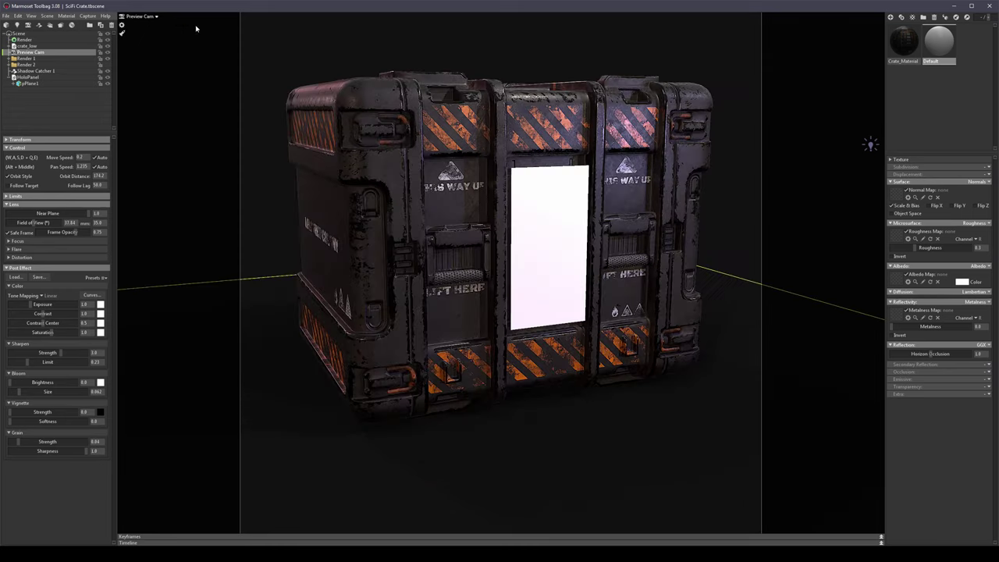
pyautogui.keyDown('alt'); pyautogui.moveTo(504, 100); pyautogui.dragTo(490, 186, button='middle'); pyautogui.keyUp('alt')
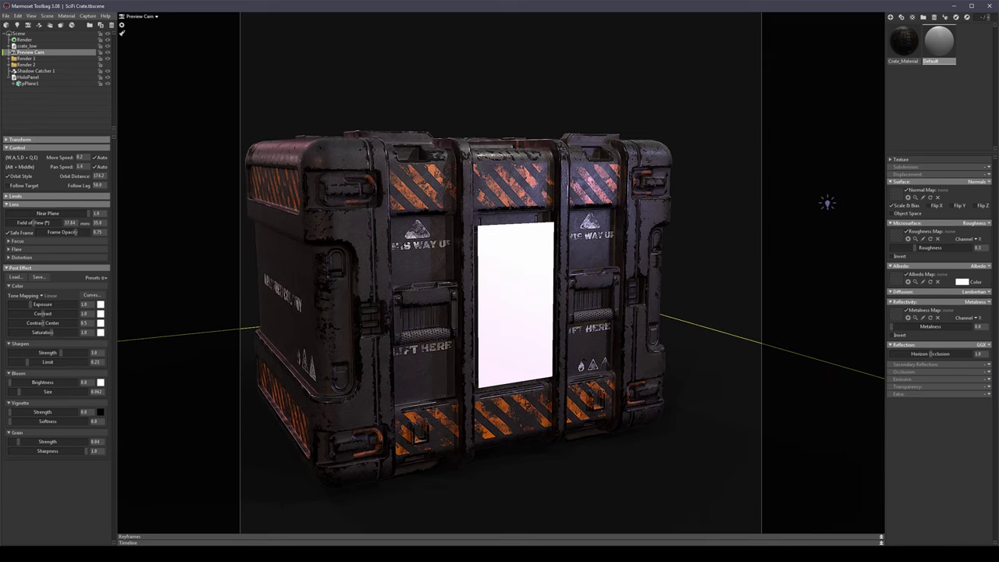
# Switch to the Holo Panel textures folder and review IMG 1.jpg, IMG 2.jpg and IMG 3.jpg in the photo viewer.
pyautogui.hotkey('alt', 'Tab')
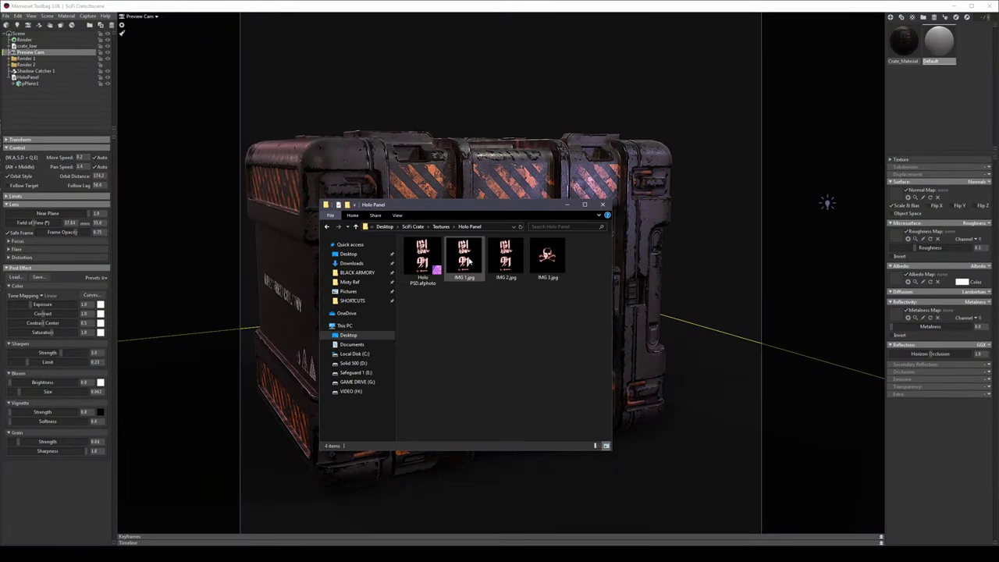
pyautogui.click(465, 257)
pyautogui.doubleClick(465, 262)
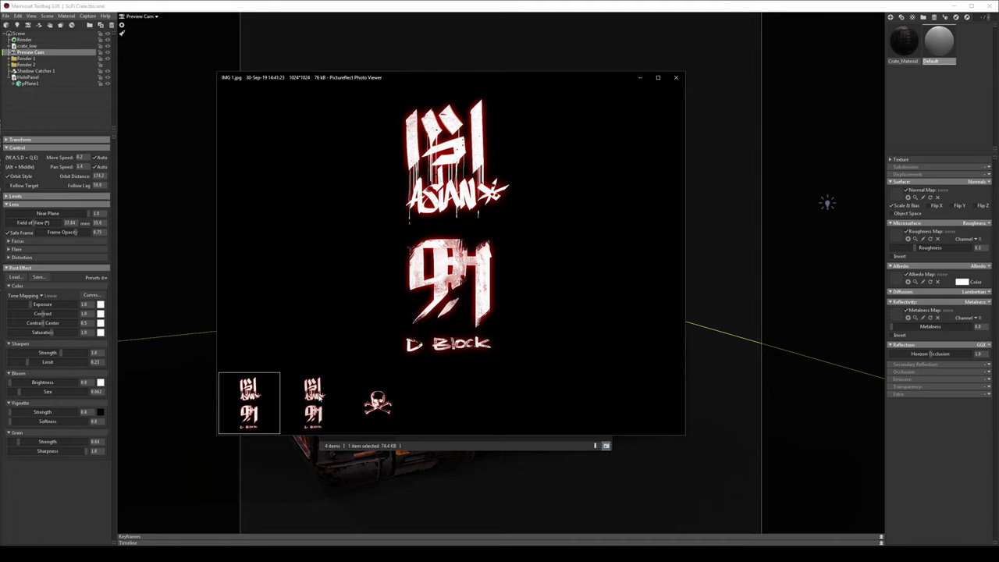
pyautogui.click(322, 401)
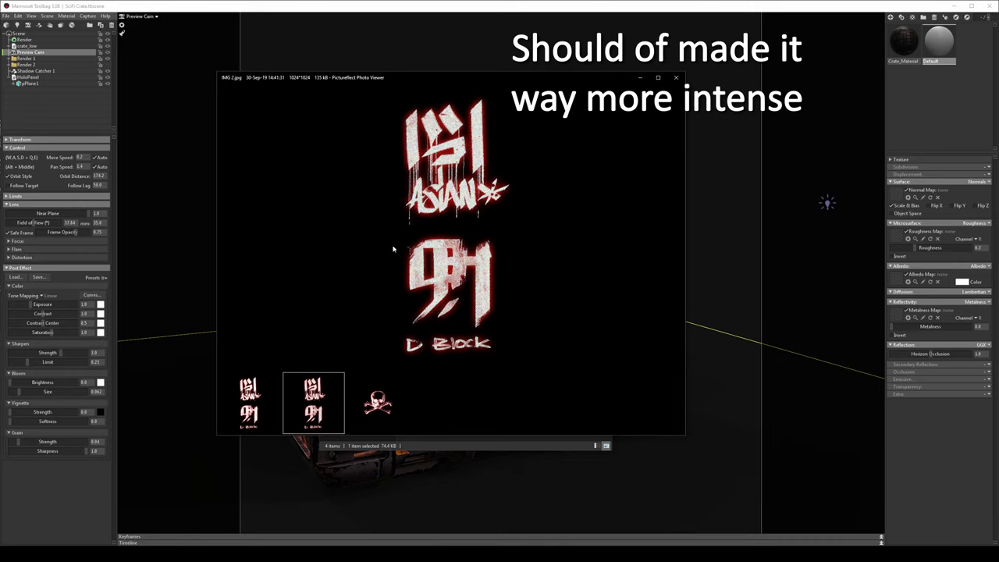
pyautogui.click(365, 398)
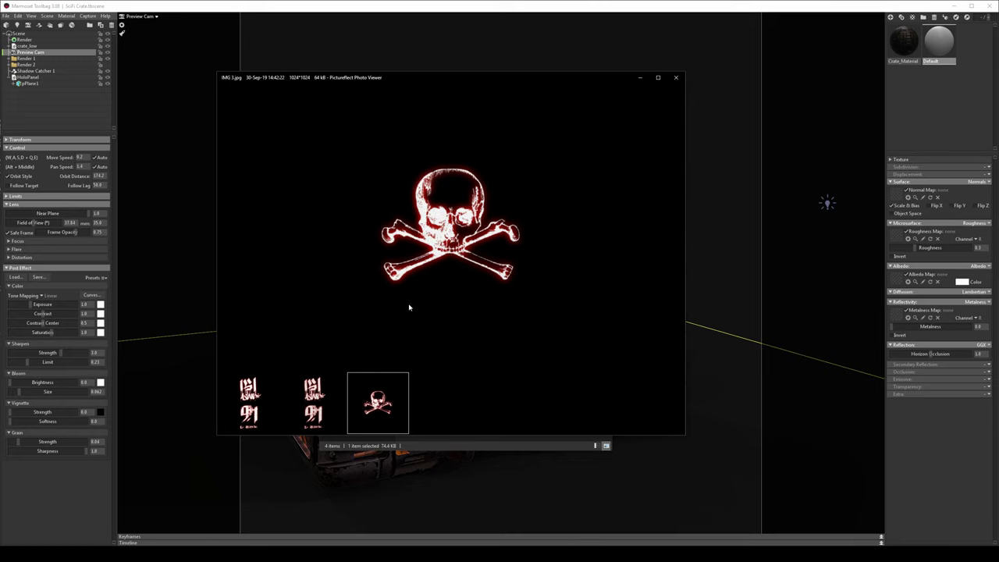
pyautogui.click(254, 402)
pyautogui.click(312, 402)
pyautogui.click(376, 408)
pyautogui.click(676, 78)
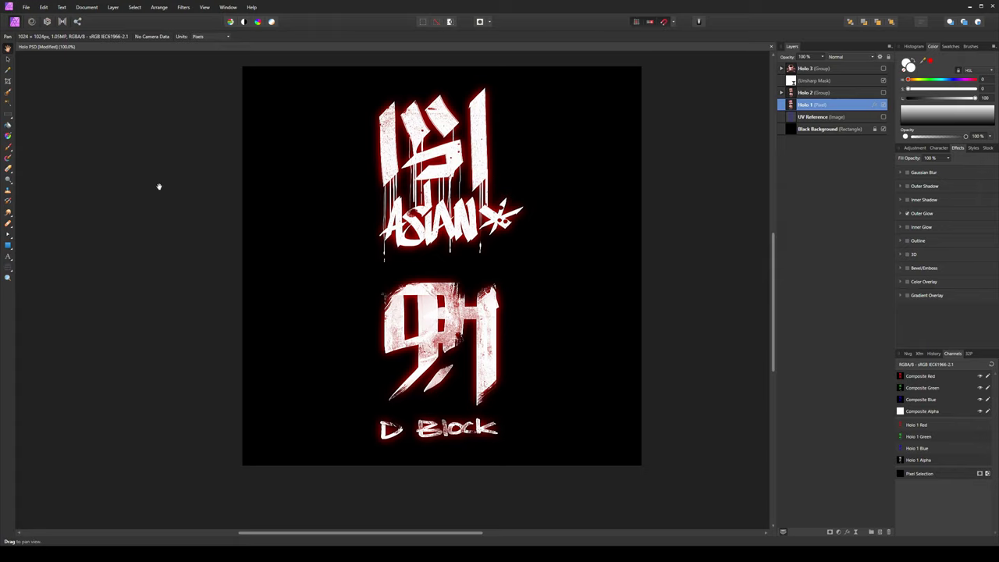
# Switch to the Holo PSD document in Affinity Photo and check the artwork against the UV Reference layer, leaving that layer hidden.
pyautogui.click(800, 129)
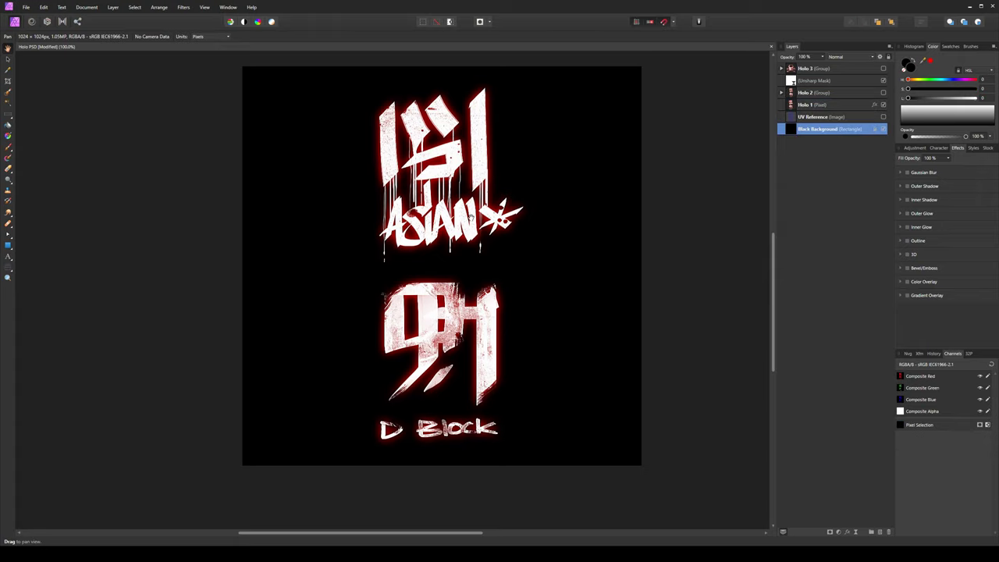
pyautogui.click(888, 116)
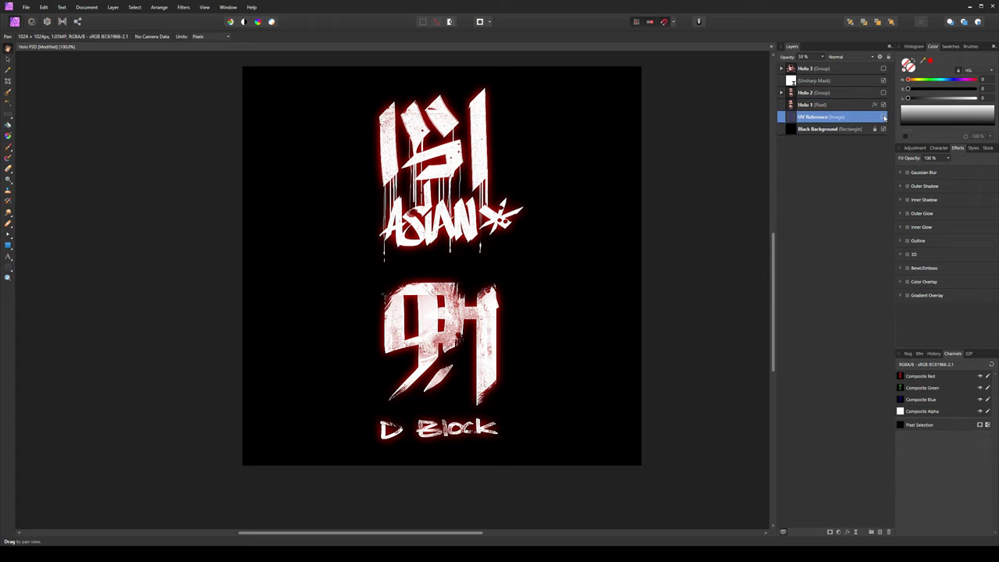
pyautogui.click(883, 117)
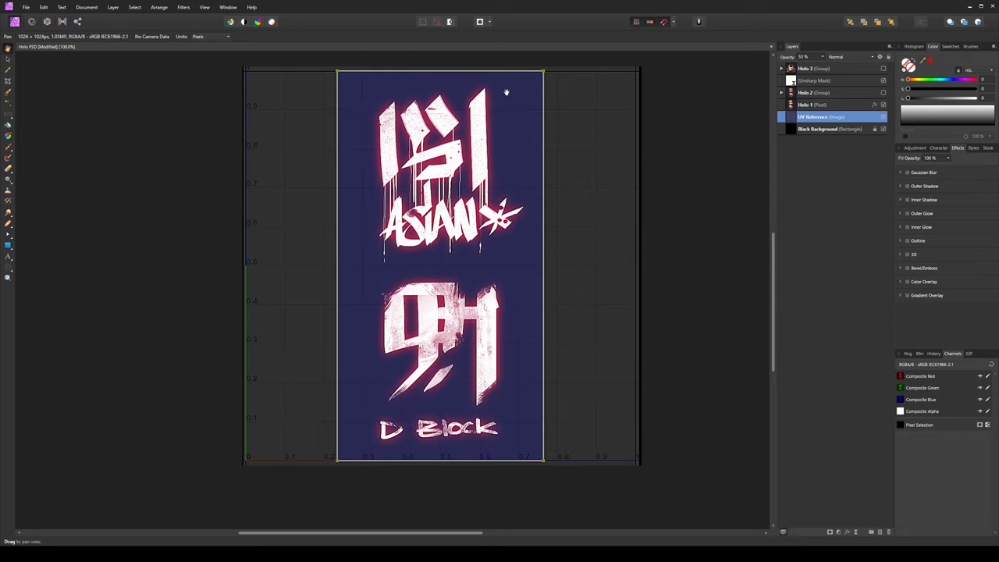
pyautogui.click(884, 116)
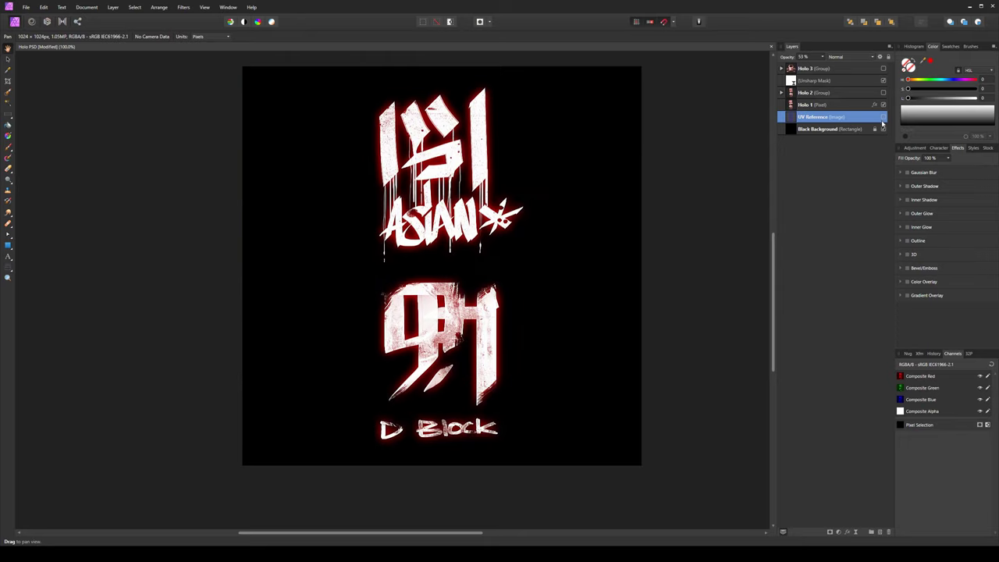
# Inspect the Outer Glow effect applied to the Holo 1 layer.
pyautogui.click(792, 104)
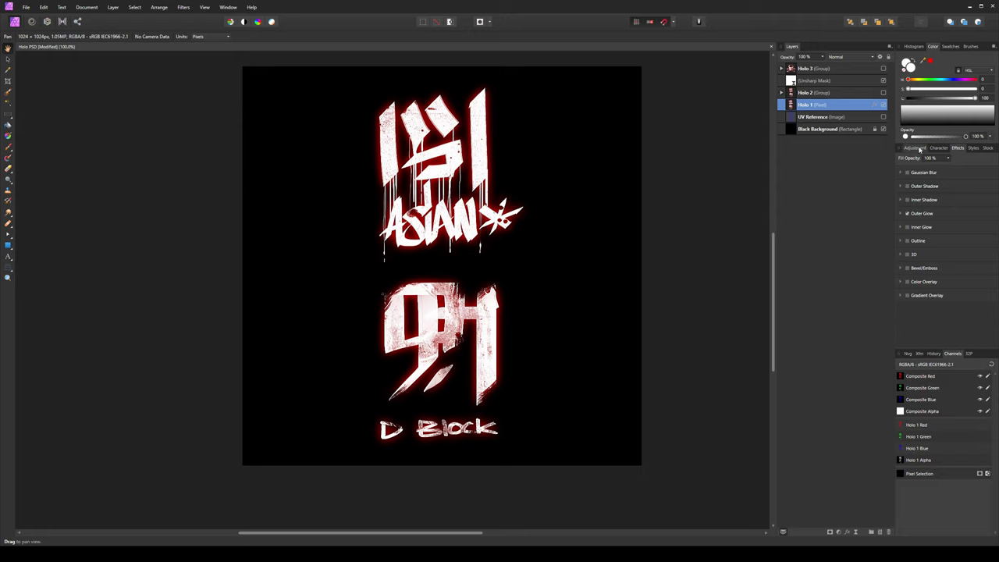
pyautogui.click(907, 213)
pyautogui.click(902, 213)
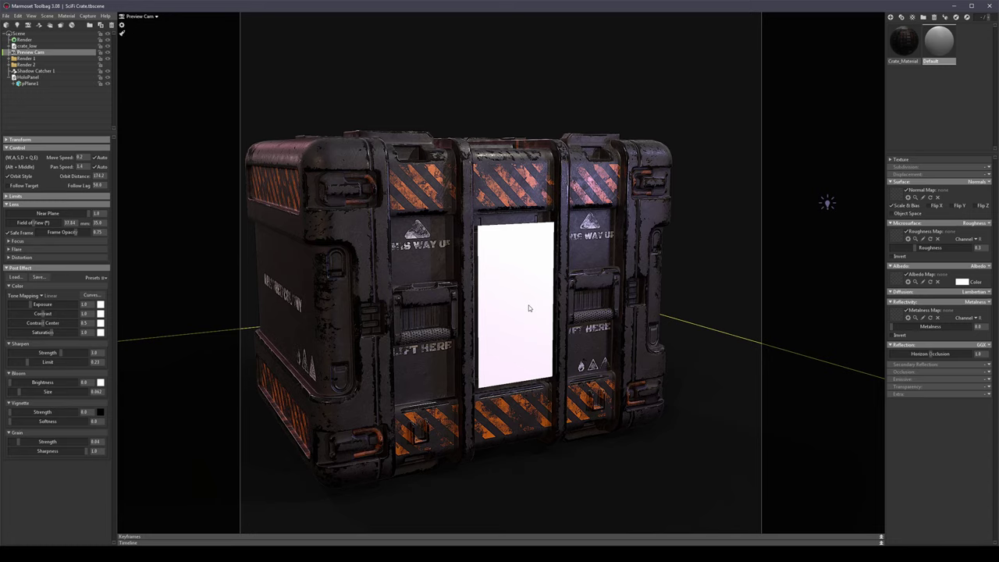
# Switch back to Marmoset Toolbag and enable Emissive emission on the white panel plane's Default material.
pyautogui.click(529, 312)
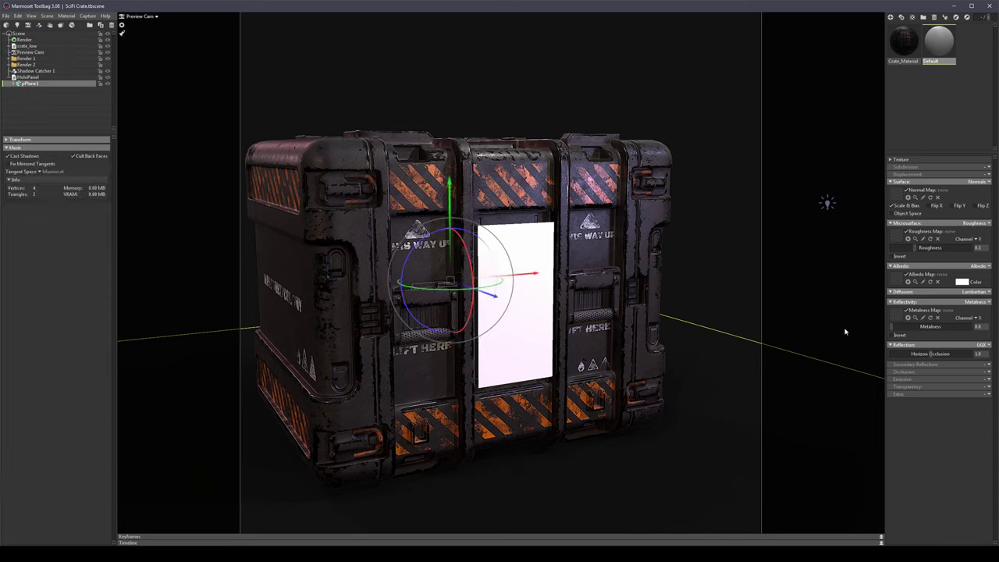
pyautogui.click(988, 380)
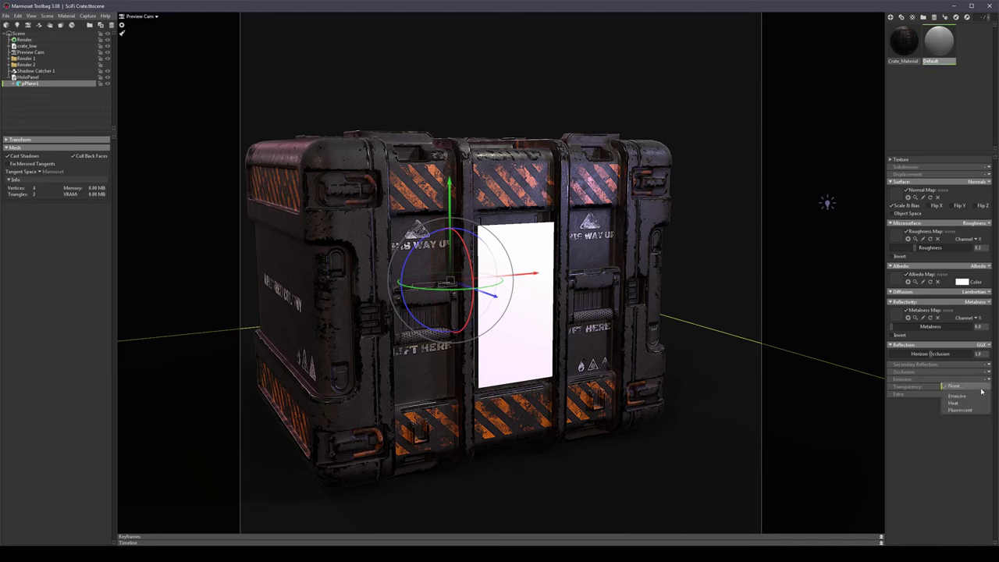
pyautogui.click(966, 400)
# Load IMG 1.jpg from SciFi Crate > Textures > Holo Panel as the Default material's emissive map and deselect the plane.
pyautogui.click(901, 396)
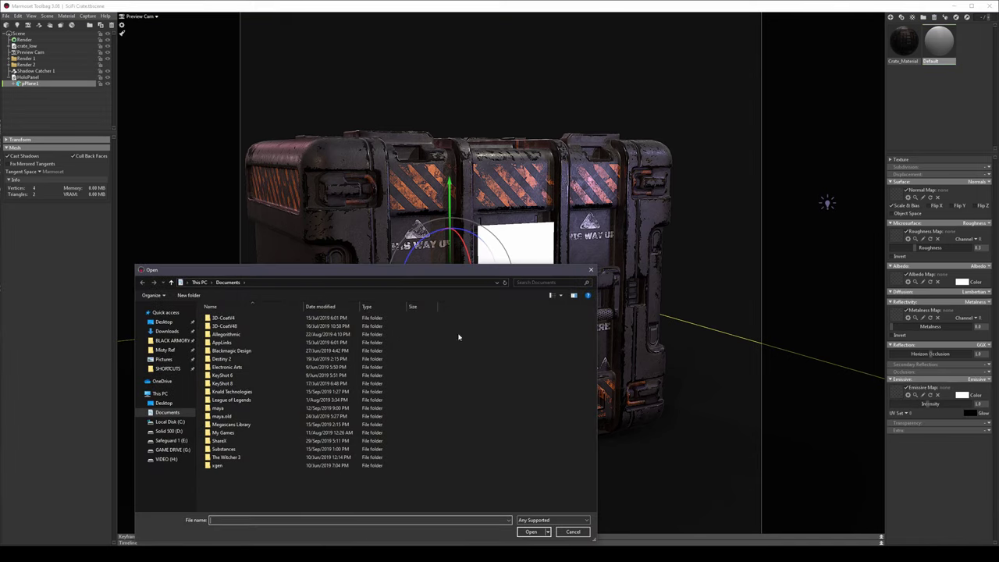
pyautogui.click(166, 323)
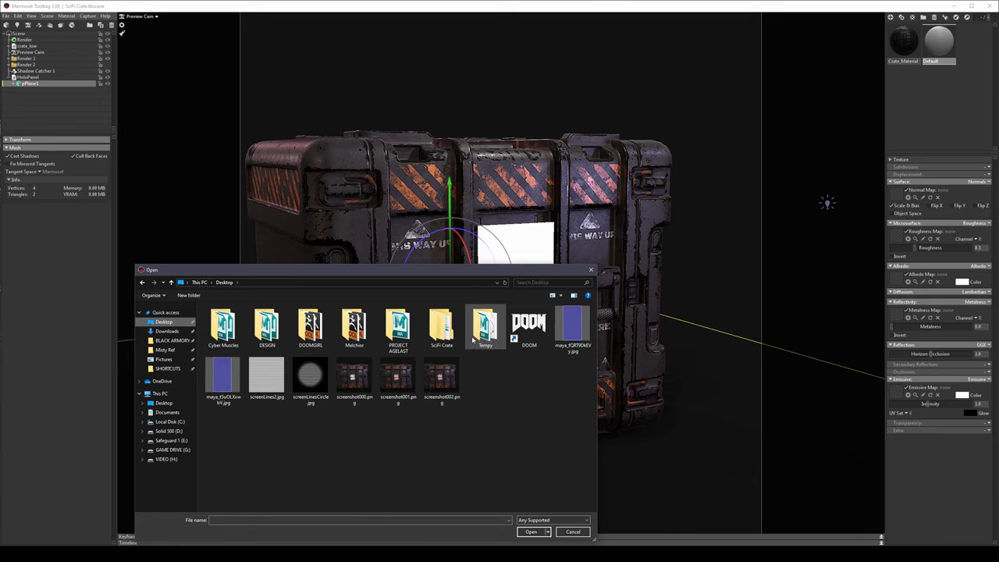
pyautogui.doubleClick(443, 327)
pyautogui.doubleClick(221, 375)
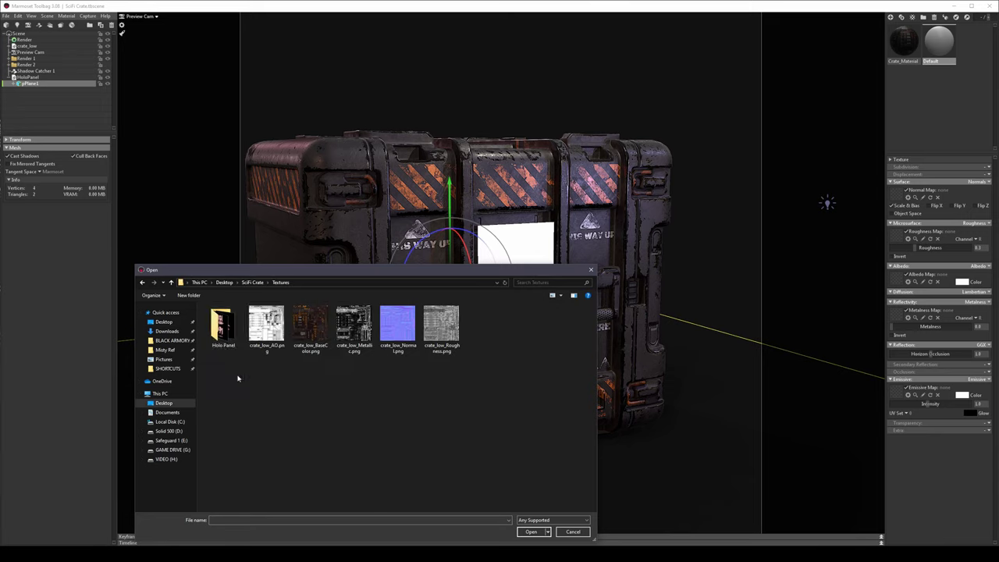
pyautogui.doubleClick(223, 324)
pyautogui.doubleClick(222, 324)
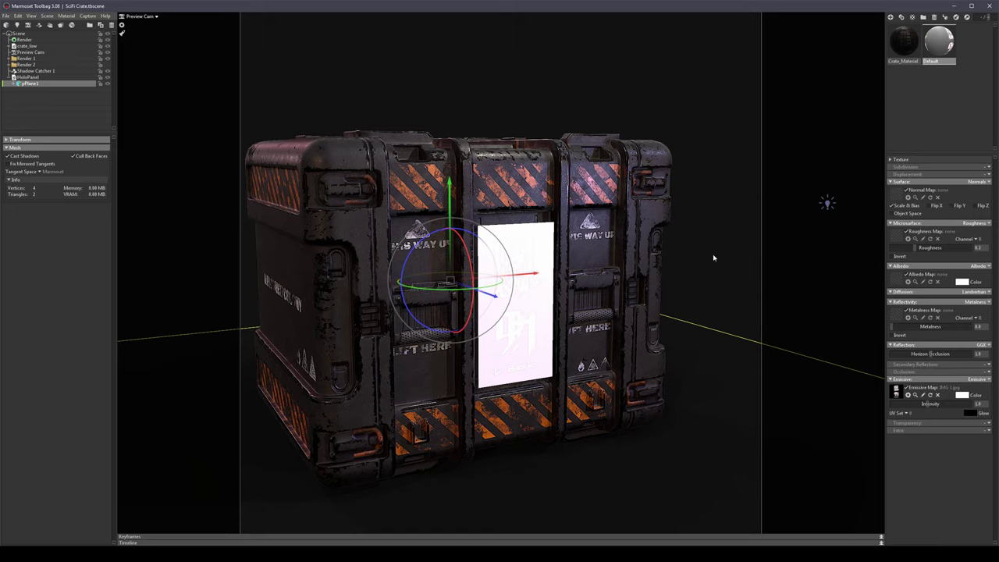
pyautogui.click(690, 263)
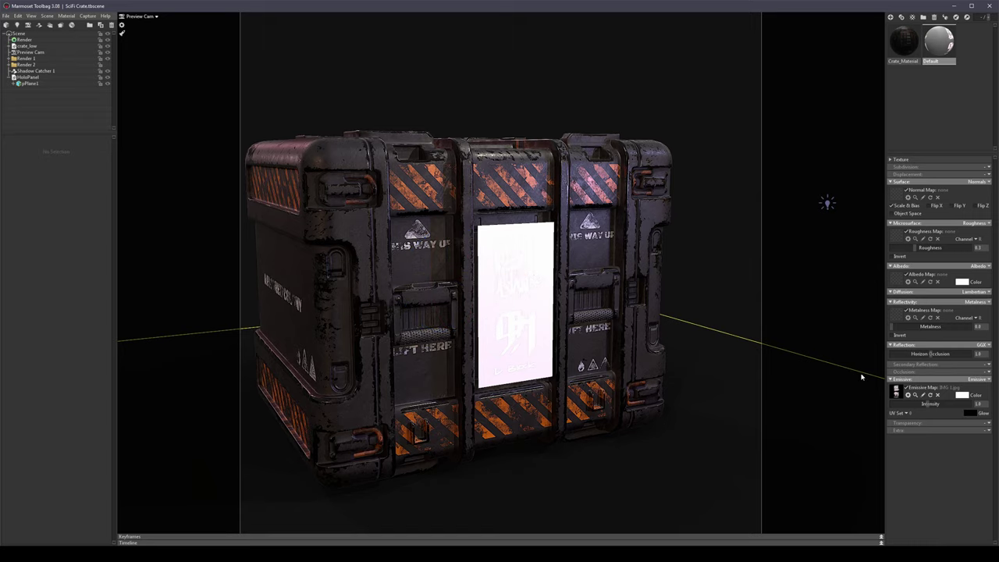
# Set the Default material's transparency to Add, with IMG 1.jpg as the alpha map read from the R channel.
pyautogui.click(989, 423)
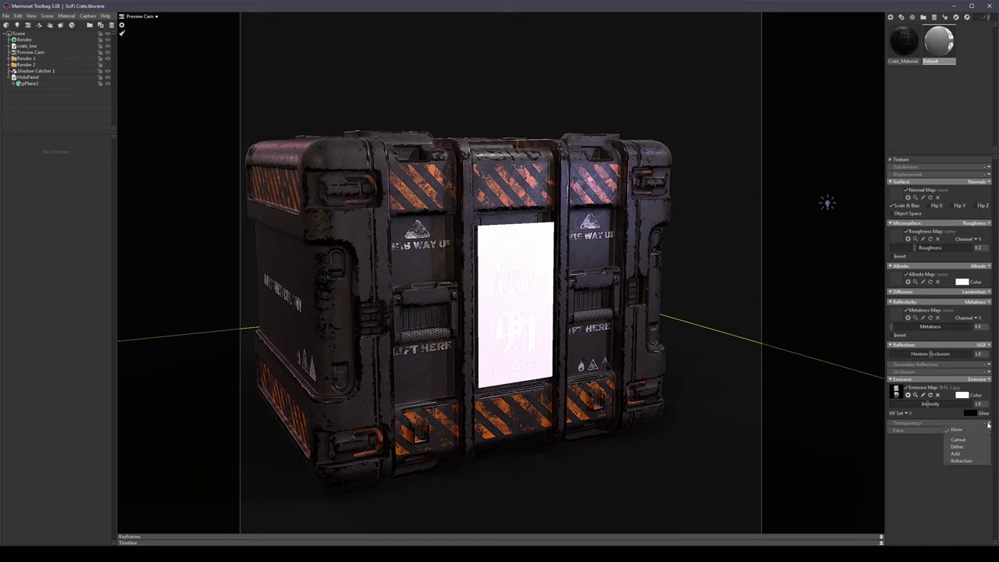
pyautogui.click(963, 458)
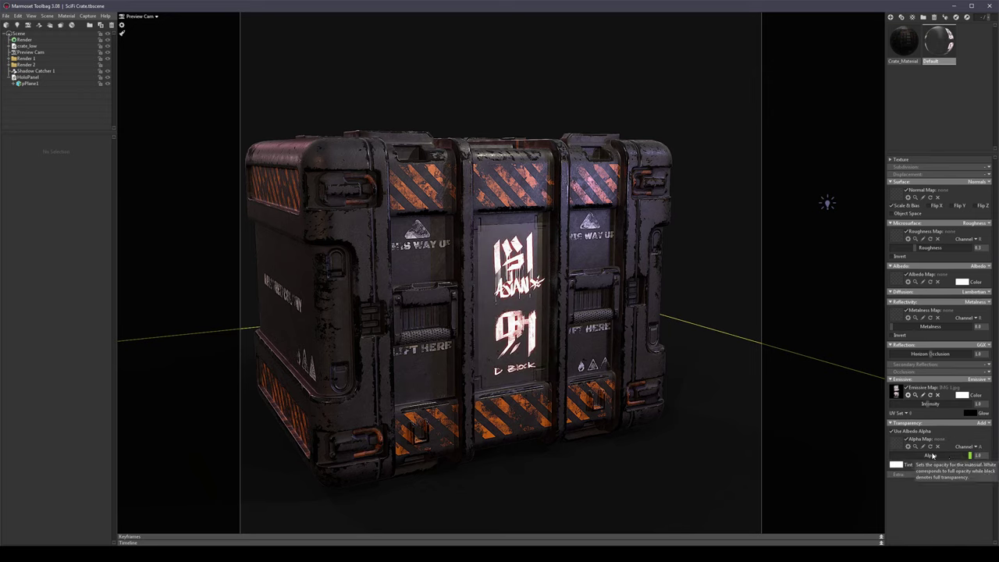
pyautogui.click(896, 444)
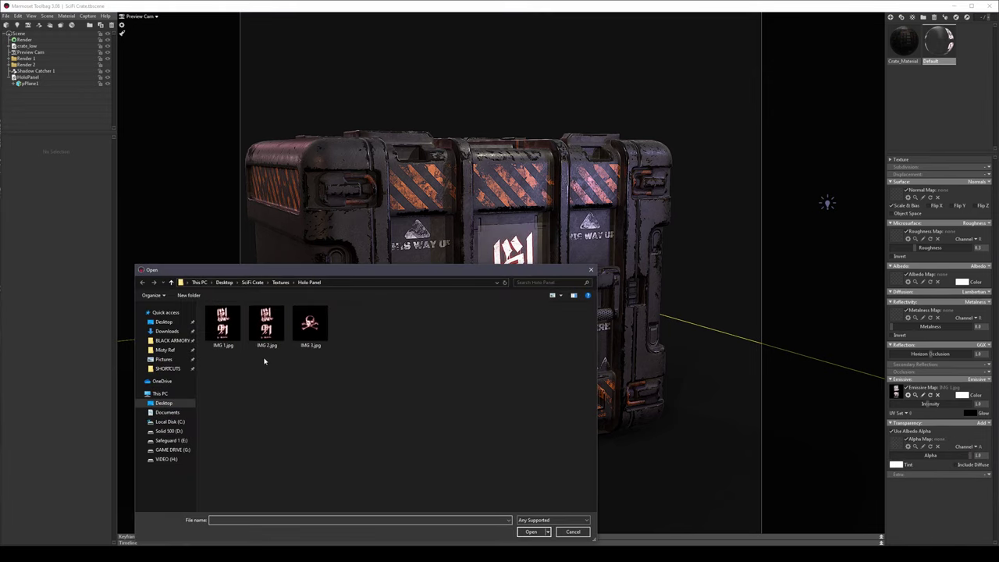
pyautogui.doubleClick(223, 324)
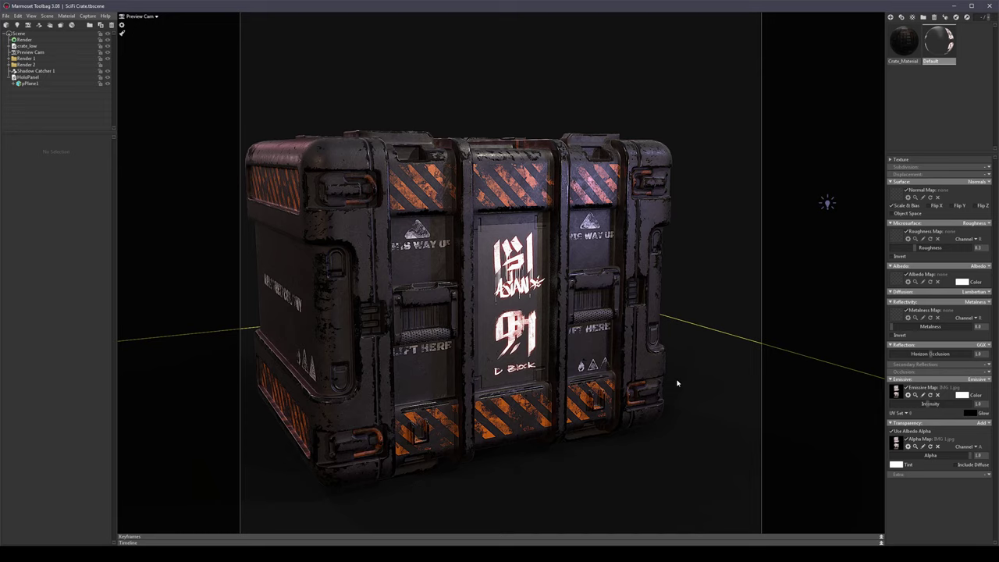
pyautogui.click(975, 448)
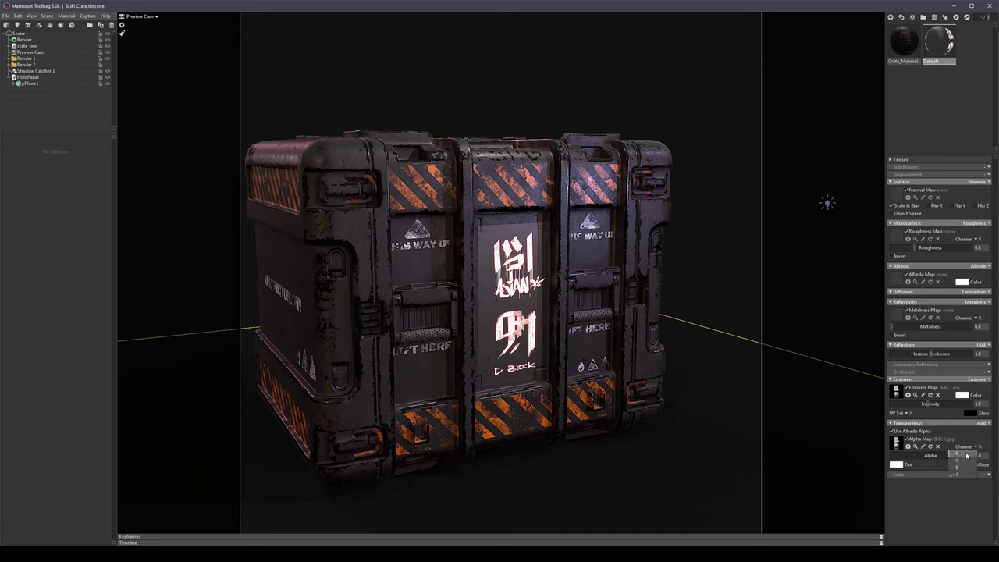
pyautogui.click(964, 455)
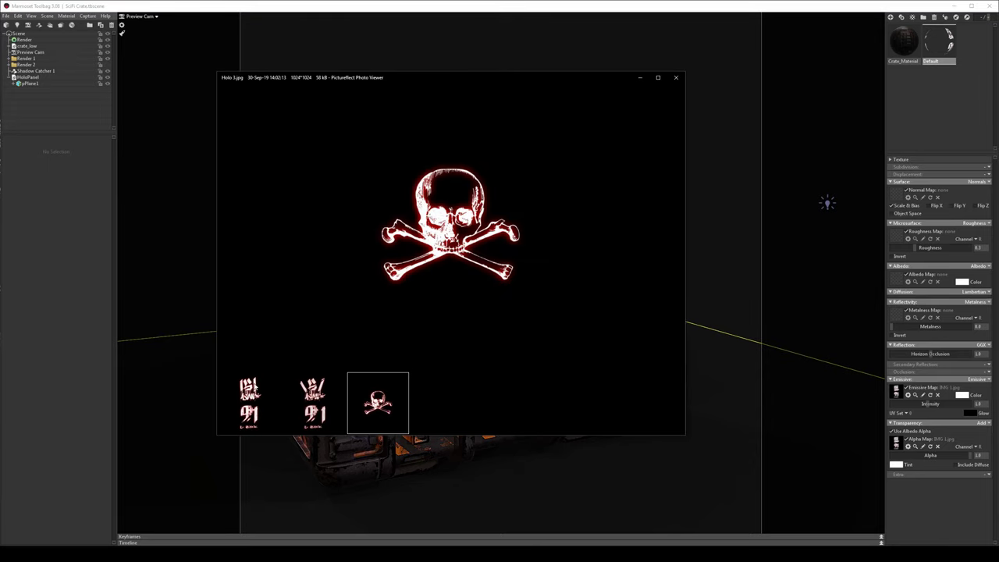
# Review the Holo images in the photo viewer and close it.
pyautogui.click(256, 386)
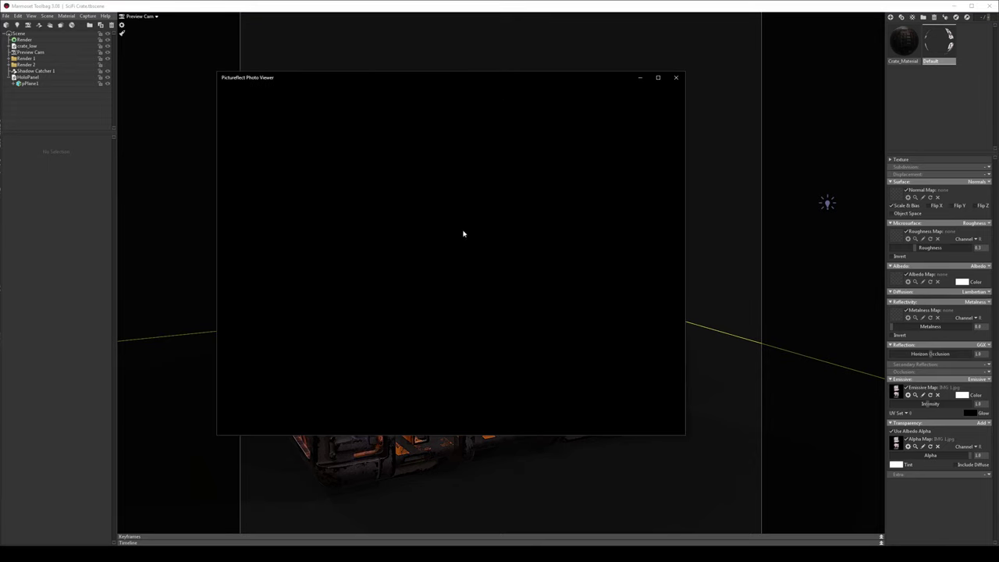
pyautogui.click(676, 77)
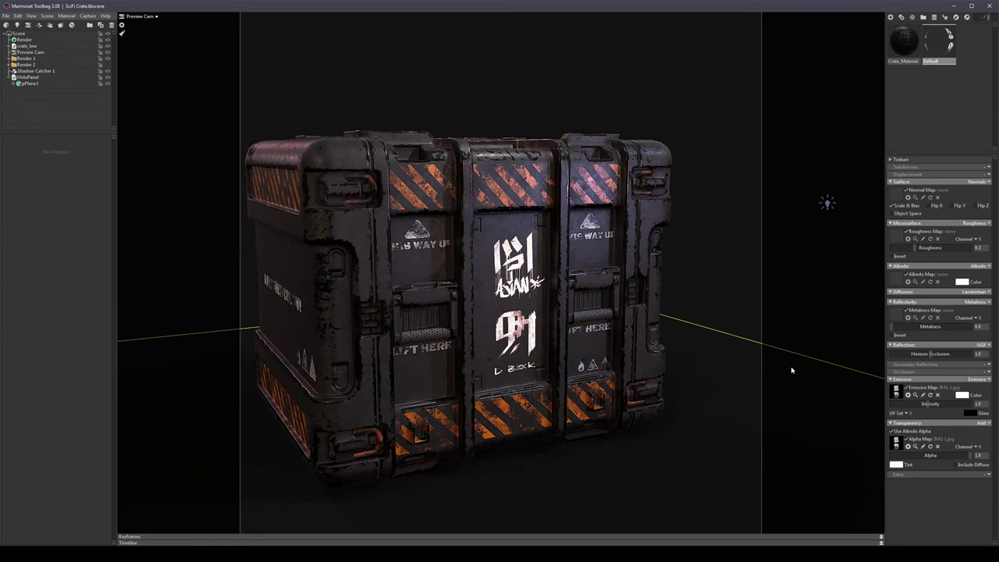
# Tint the Default material's emissive colour a pale pink.
pyautogui.click(963, 395)
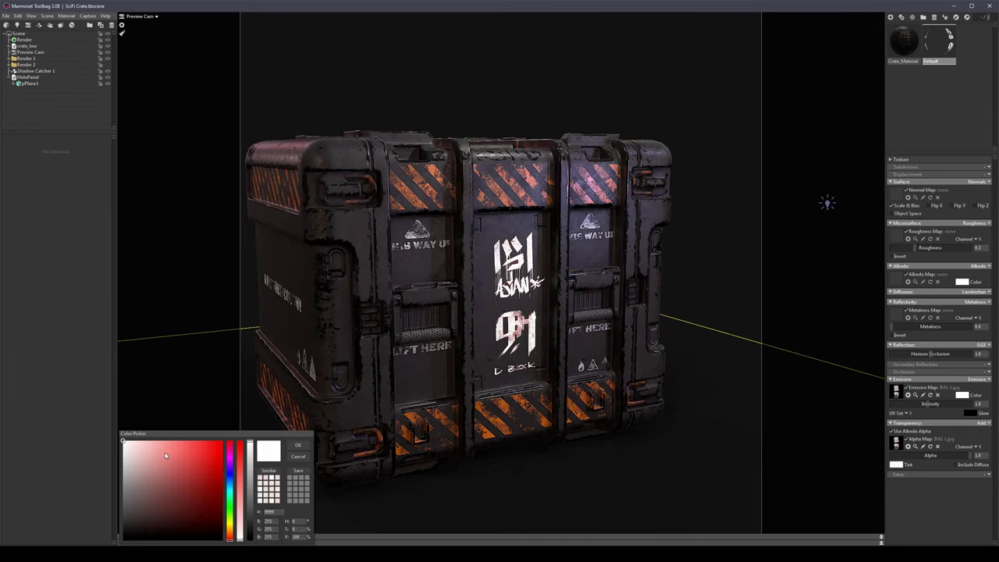
pyautogui.moveTo(135, 445)
pyautogui.mouseDown()
pyautogui.moveTo(123, 440)
pyautogui.moveTo(136, 439)
pyautogui.mouseUp()
pyautogui.click(297, 445)
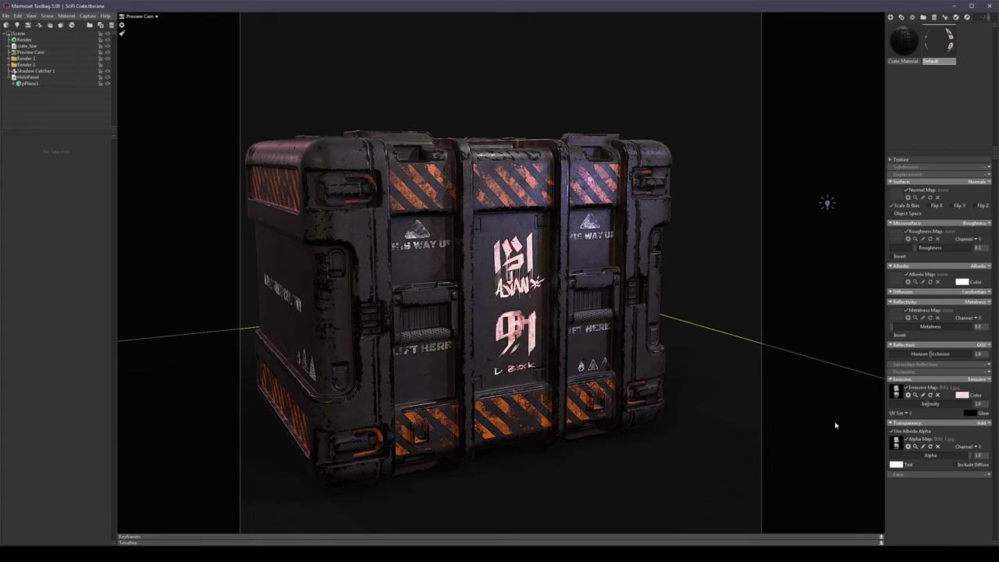
# Set the Default material's emissive glow colour to pure red (255, 0, 0) and its emissive intensity to 2.
pyautogui.click(971, 414)
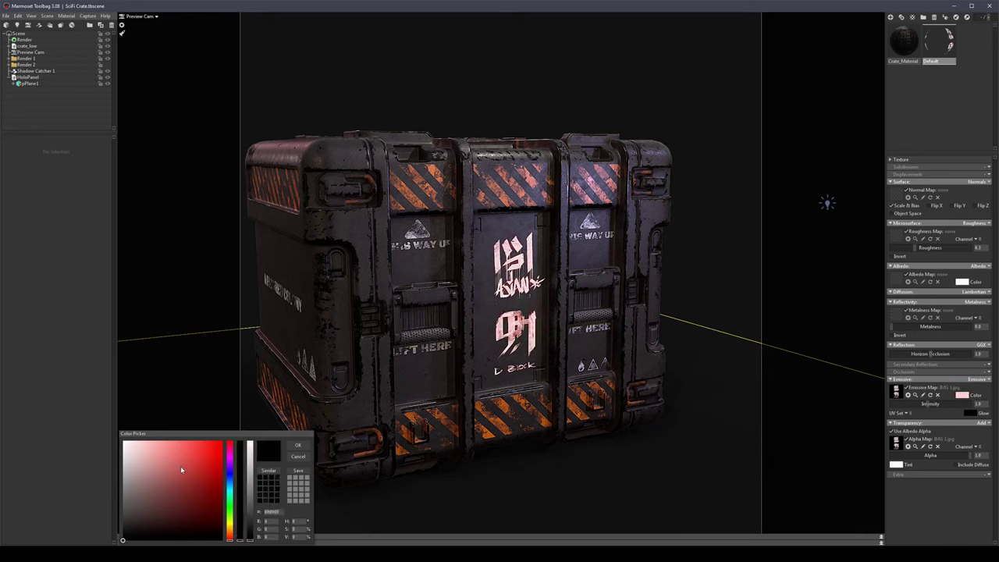
pyautogui.moveTo(181, 466); pyautogui.dragTo(251, 412)
pyautogui.click(298, 445)
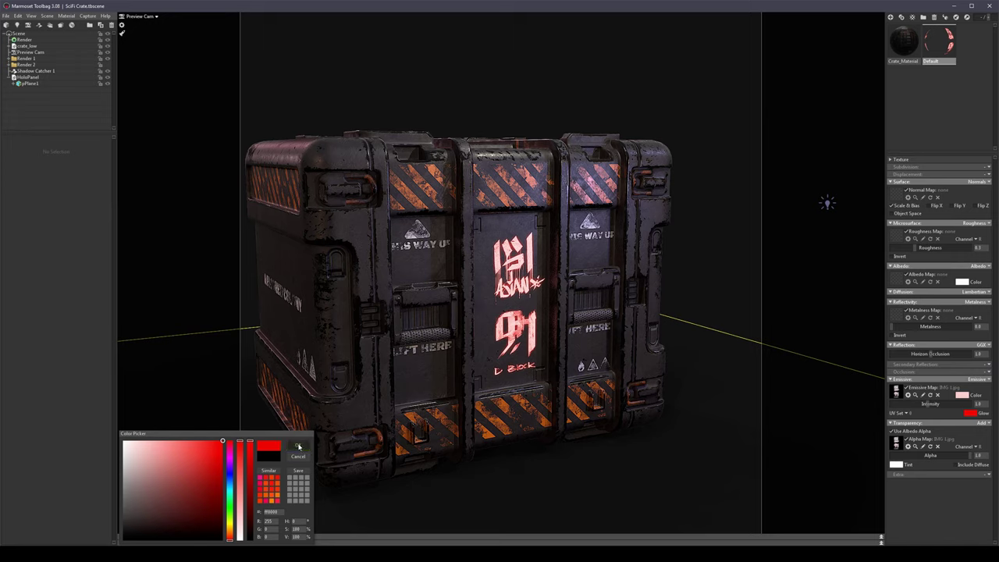
pyautogui.click(978, 403)
pyautogui.write('2')
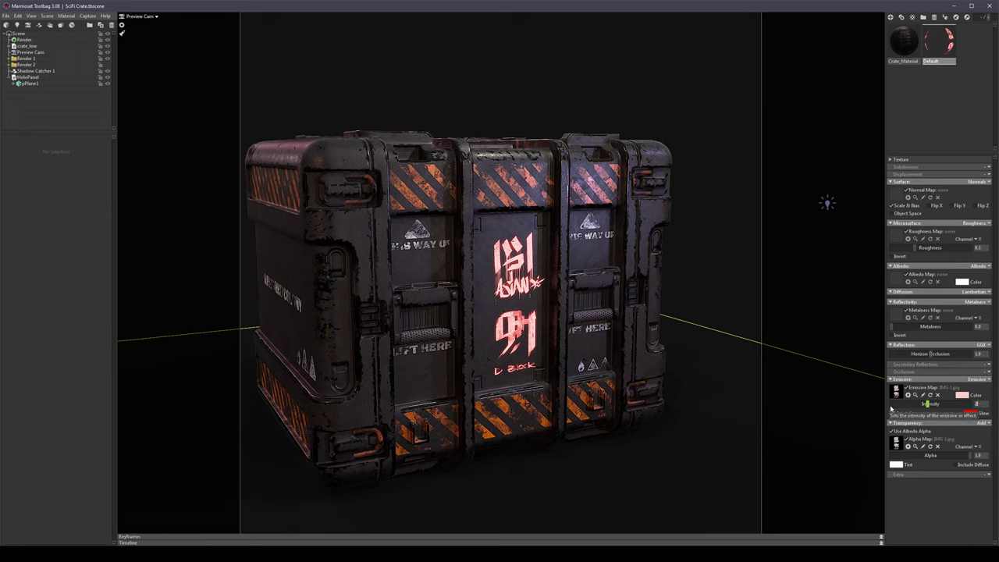
pyautogui.press('Return')
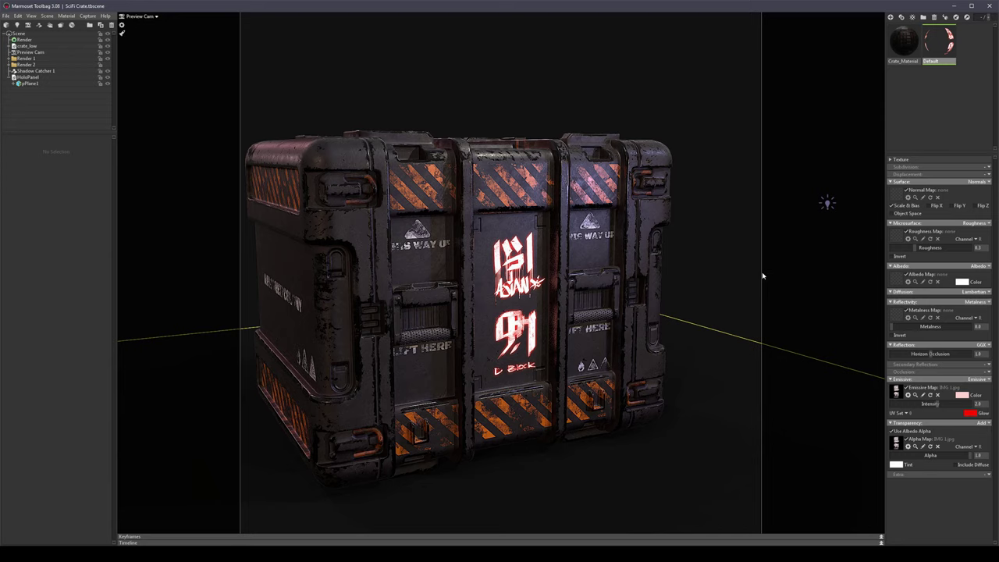
# Rename the holographic panel's Default material as Holo 1.
pyautogui.click(538, 262)
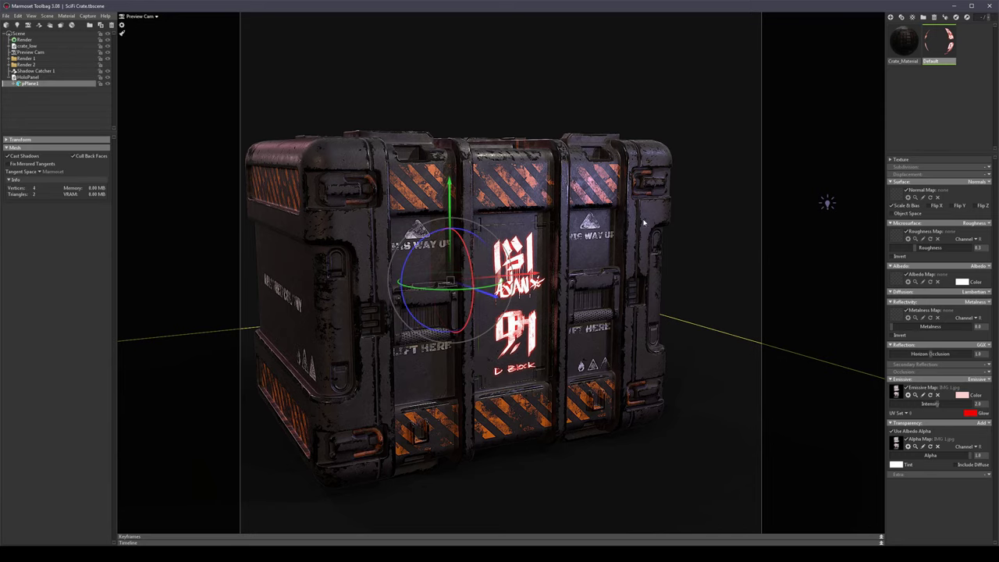
pyautogui.doubleClick(934, 62)
pyautogui.doubleClick(933, 62)
pyautogui.write('H')
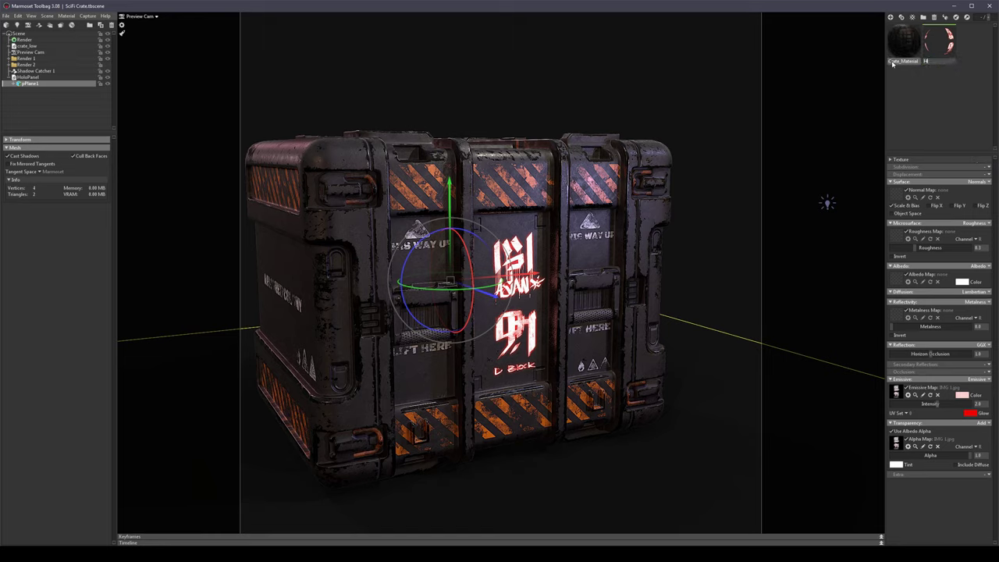
pyautogui.write('olo 1')
pyautogui.press('Return')
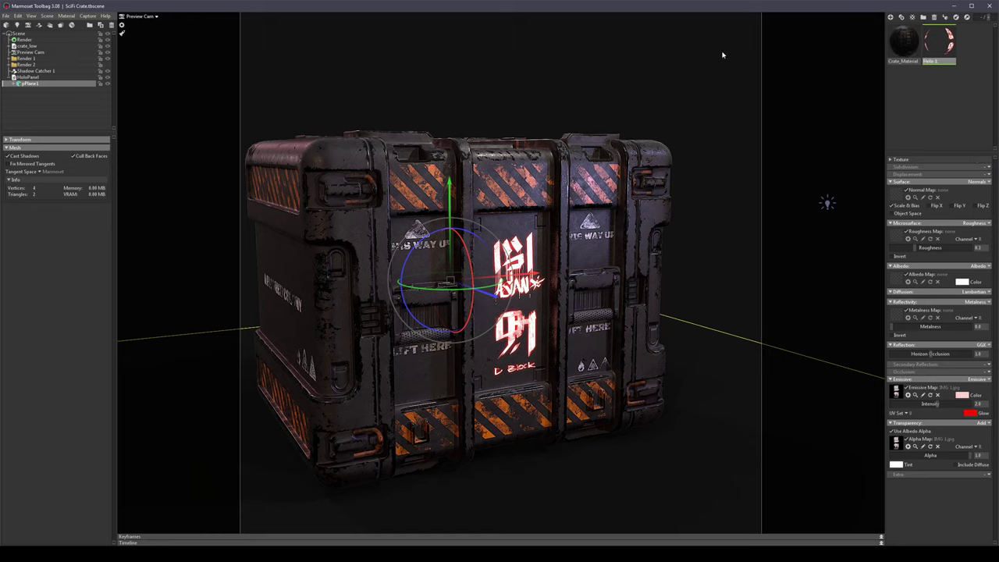
pyautogui.click(667, 107)
# Select the HoloPanel object, show the animation timeline and set its visible range to end at frame 60.
pyautogui.click(27, 78)
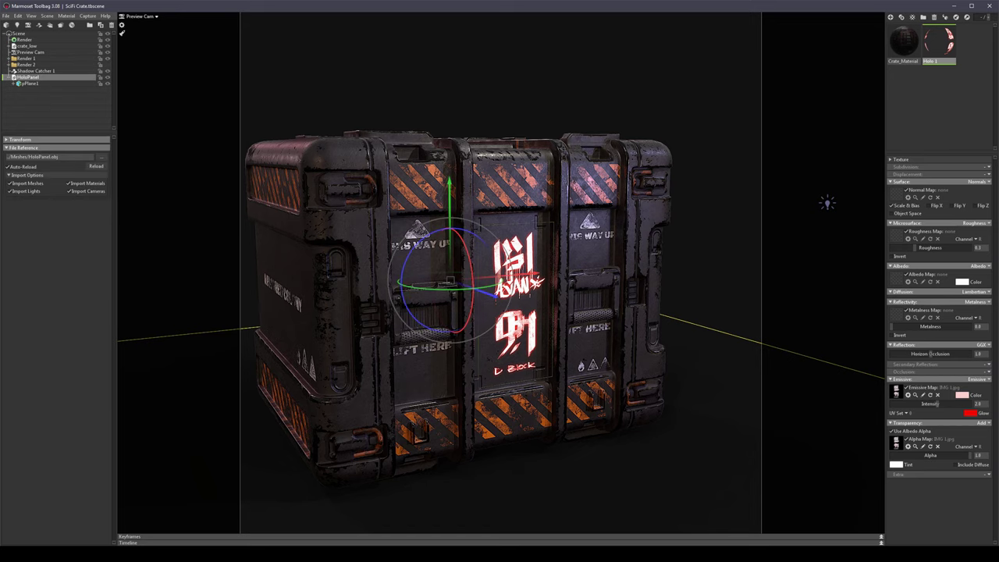
pyautogui.click(499, 542)
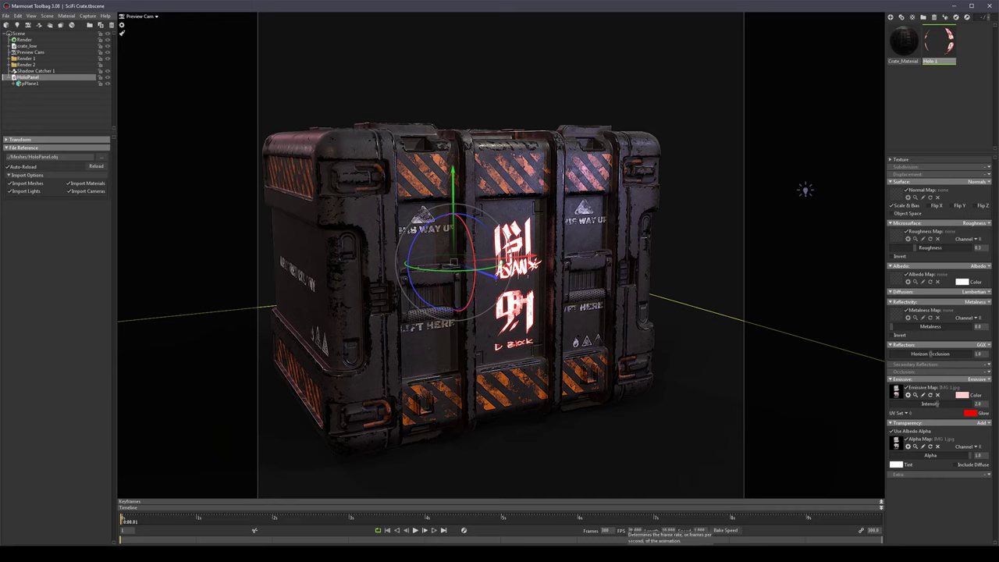
pyautogui.click(859, 530)
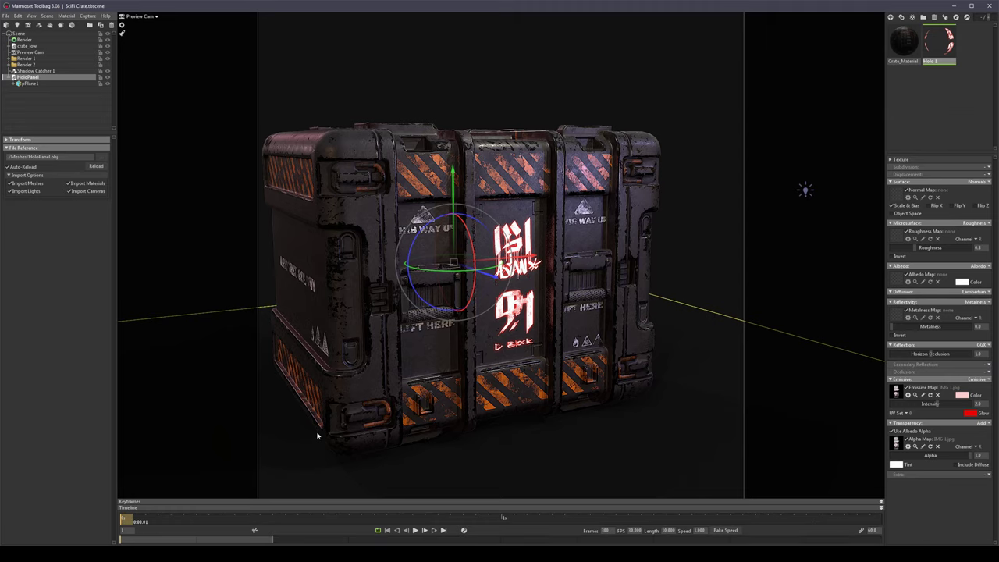
# Show the keyframe editor and display the emissive intensity curve of the Holo 1 material.
pyautogui.click(136, 501)
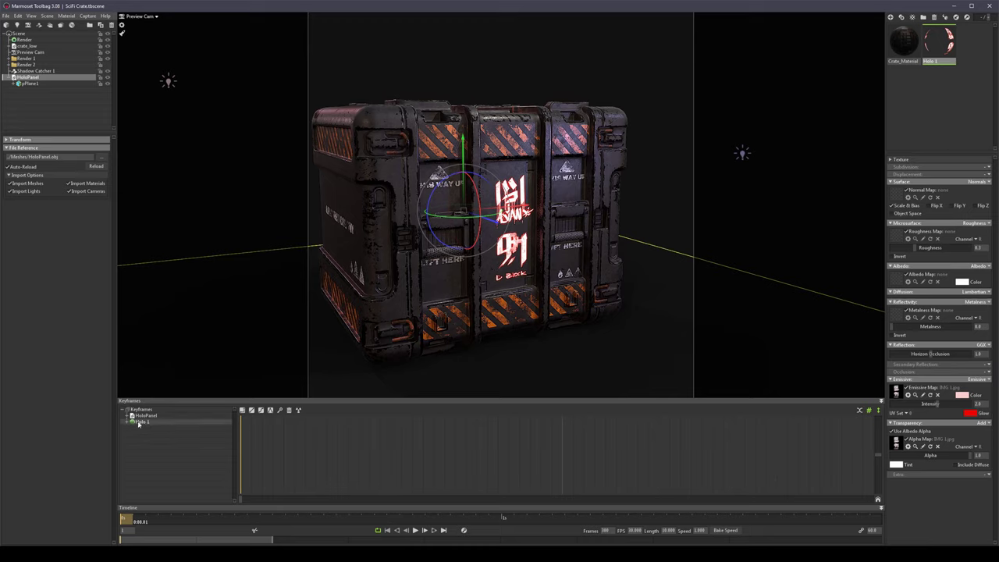
pyautogui.doubleClick(139, 424)
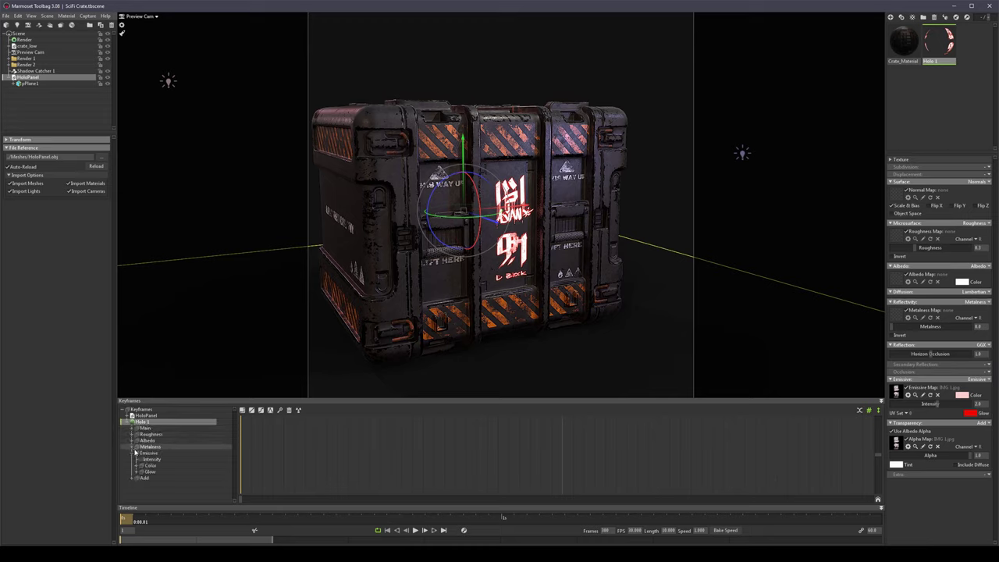
pyautogui.click(139, 454)
pyautogui.click(146, 460)
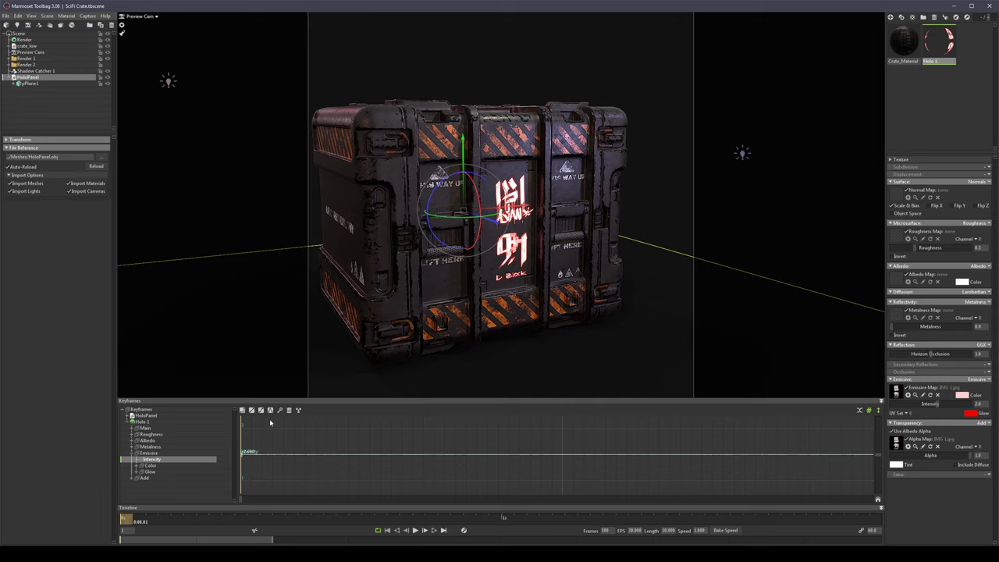
# Add a keyframe on every frame of Holo 1's emissive intensity curve across the 60-frame range.
pyautogui.doubleClick(250, 454)
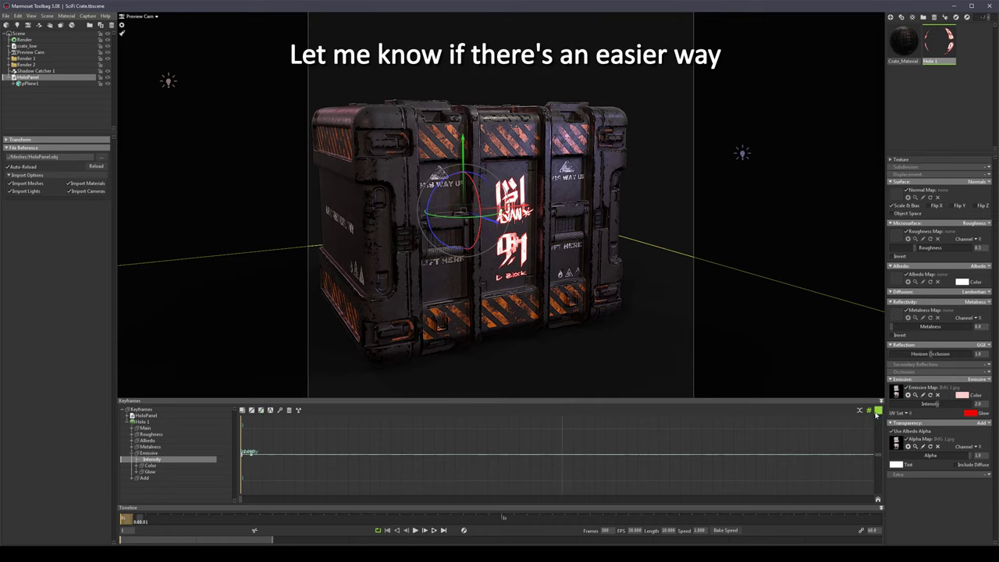
pyautogui.click(261, 454)
pyautogui.click(273, 454)
pyautogui.click(326, 454)
pyautogui.click(337, 455)
pyautogui.click(401, 454)
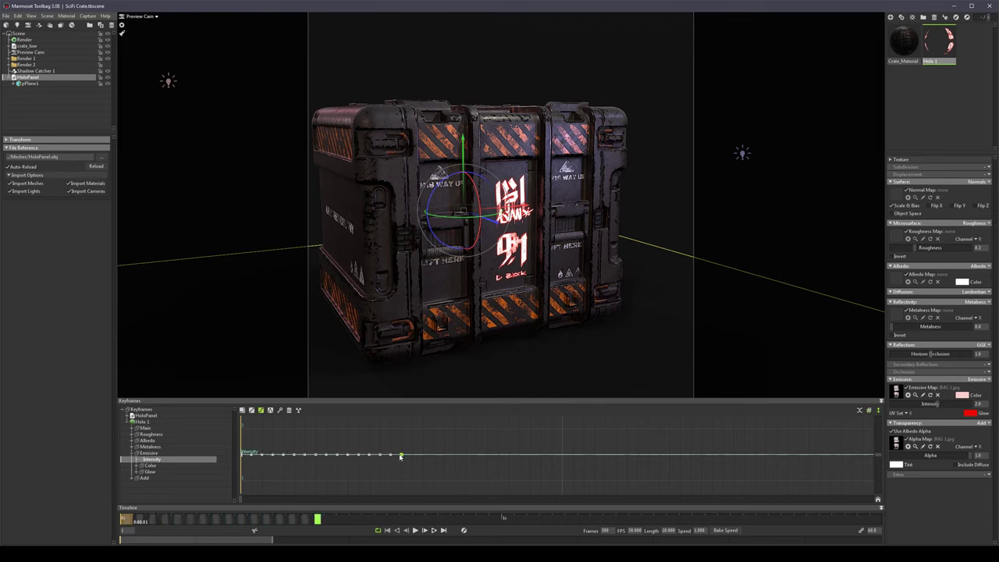
pyautogui.click(412, 454)
pyautogui.click(455, 454)
pyautogui.click(466, 455)
pyautogui.click(519, 454)
pyautogui.moveTo(525, 457); pyautogui.dragTo(872, 456)
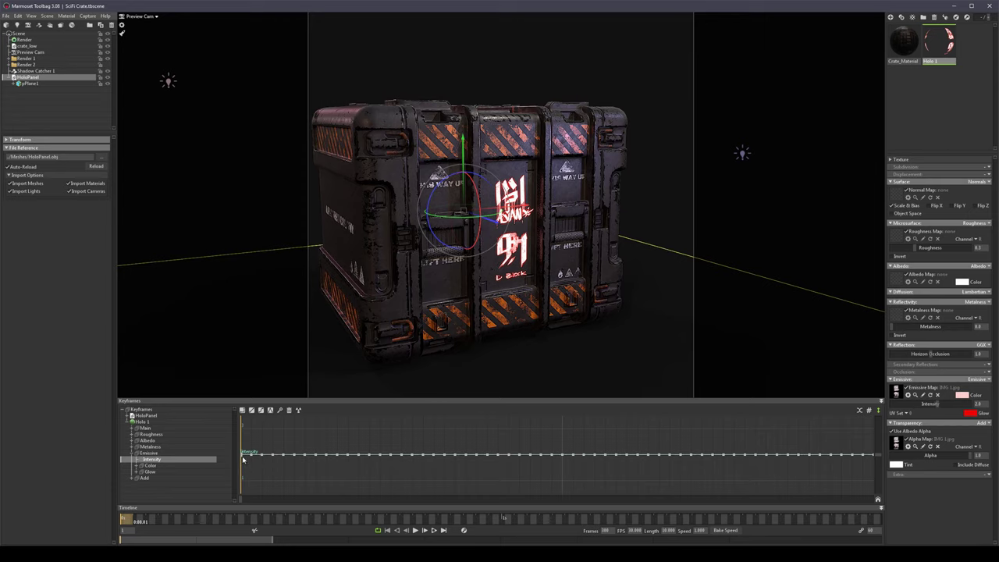
# Select every second keyframe along Holo 1's emissive intensity curve, starting with the first.
pyautogui.click(242, 456)
pyautogui.keyDown('shift'); pyautogui.click(263, 455); pyautogui.keyUp('shift')
pyautogui.keyDown('shift'); pyautogui.click(285, 456); pyautogui.keyUp('shift')
pyautogui.keyDown('shift'); pyautogui.click(305, 455); pyautogui.keyUp('shift')
pyautogui.keyDown('shift'); pyautogui.click(326, 455); pyautogui.keyUp('shift')
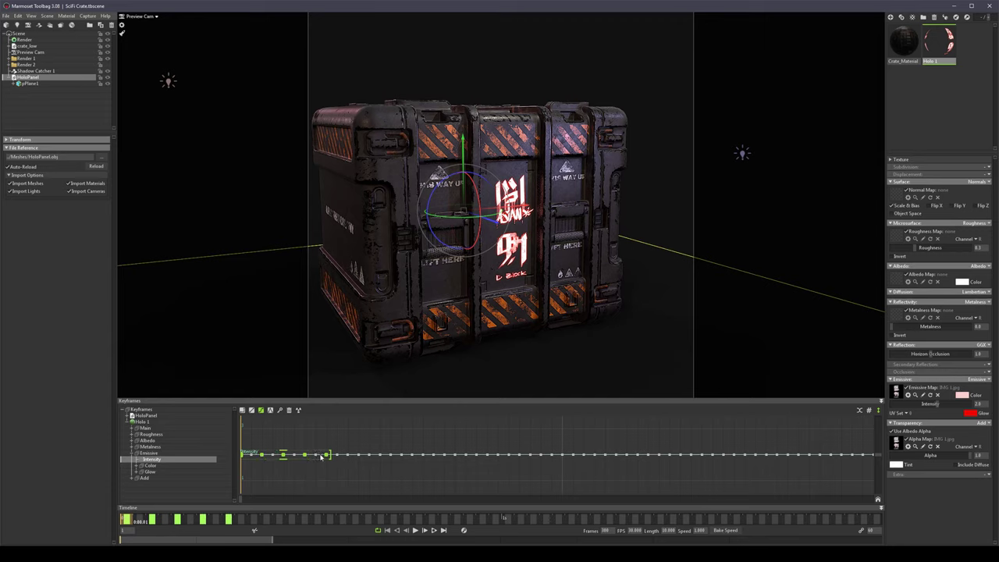
pyautogui.keyDown('shift'); pyautogui.click(347, 456); pyautogui.keyUp('shift')
pyautogui.keyDown('shift'); pyautogui.click(368, 455); pyautogui.keyUp('shift')
pyautogui.keyDown('shift'); pyautogui.click(389, 455); pyautogui.keyUp('shift')
pyautogui.keyDown('shift'); pyautogui.click(411, 454); pyautogui.keyUp('shift')
pyautogui.keyDown('shift'); pyautogui.click(433, 454); pyautogui.keyUp('shift')
pyautogui.keyDown('shift'); pyautogui.click(454, 454); pyautogui.keyUp('shift')
pyautogui.keyDown('shift'); pyautogui.click(476, 455); pyautogui.keyUp('shift')
pyautogui.keyDown('shift'); pyautogui.click(497, 454); pyautogui.keyUp('shift')
pyautogui.keyDown('shift'); pyautogui.click(519, 454); pyautogui.keyUp('shift')
pyautogui.keyDown('shift'); pyautogui.click(540, 455); pyautogui.keyUp('shift')
pyautogui.keyDown('shift'); pyautogui.click(562, 454); pyautogui.keyUp('shift')
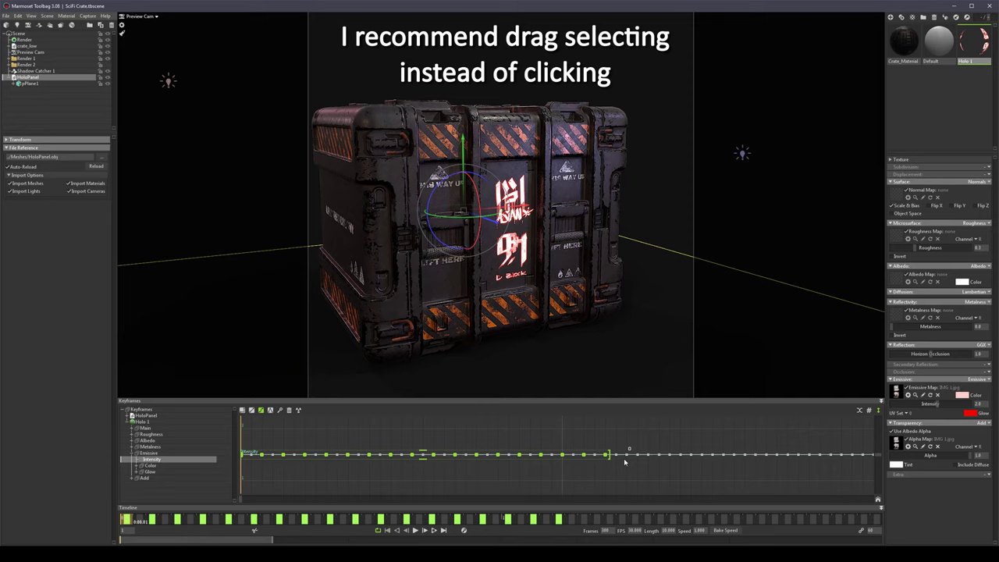
pyautogui.keyDown('shift'); pyautogui.moveTo(722, 452); pyautogui.dragTo(740, 478); pyautogui.keyUp('shift')
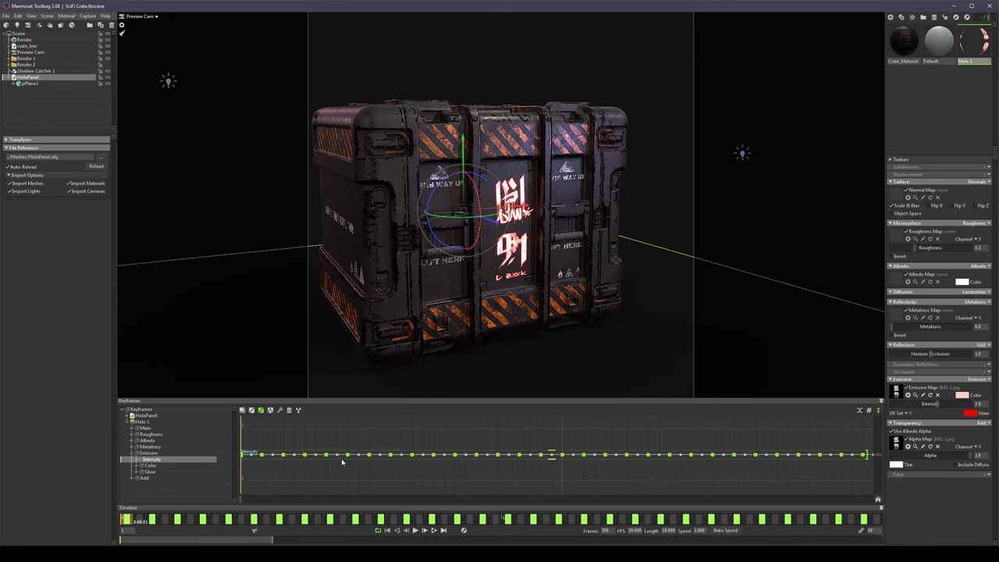
# Lower the selected alternate keyframes to an intensity of about 1.41, and bring the final keyframe down to the same level.
pyautogui.moveTo(349, 458); pyautogui.dragTo(346, 482)
pyautogui.moveTo(348, 551); pyautogui.dragTo(360, 517)
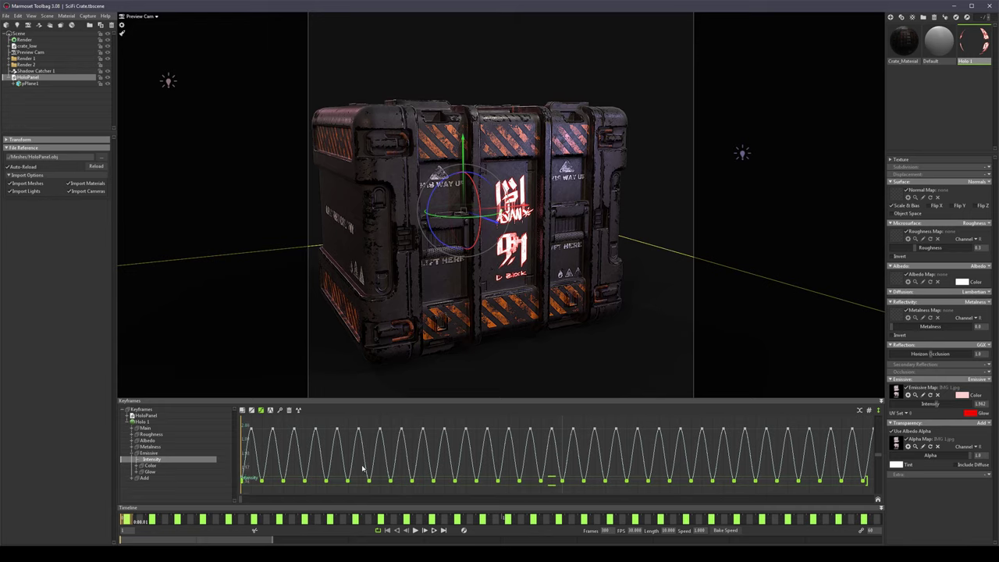
pyautogui.scroll(-5, 361, 470)
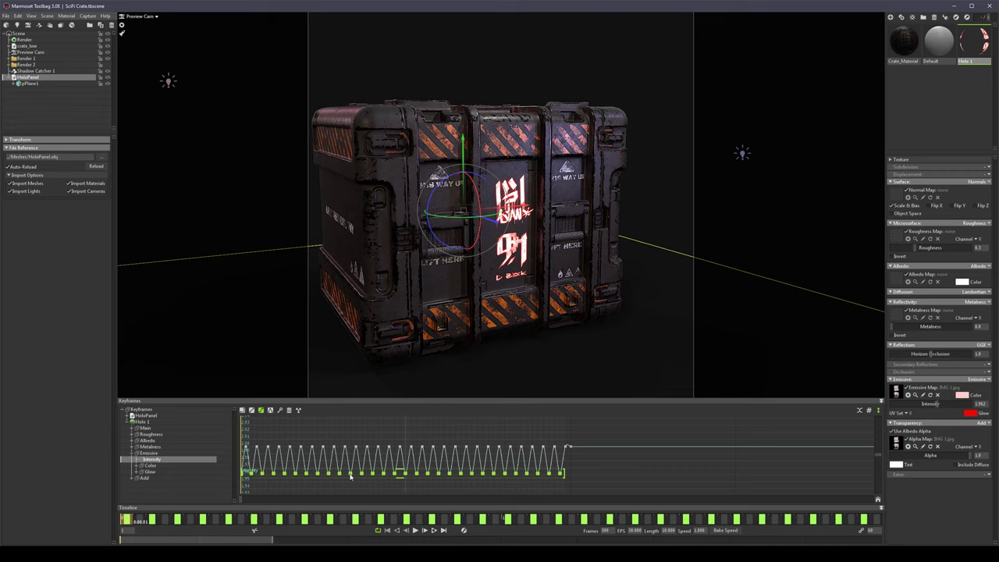
pyautogui.moveTo(351, 476); pyautogui.dragTo(348, 492)
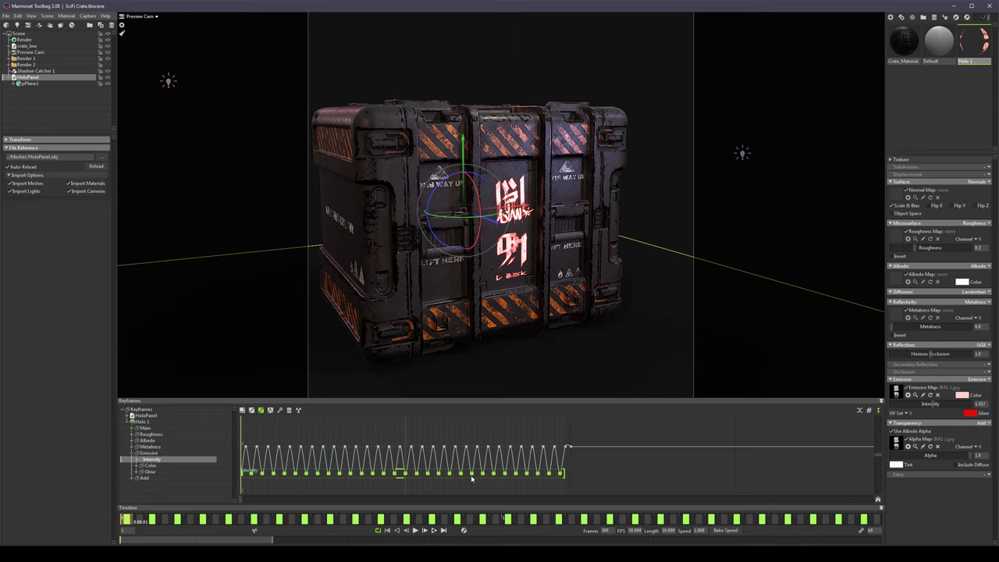
pyautogui.click(613, 478)
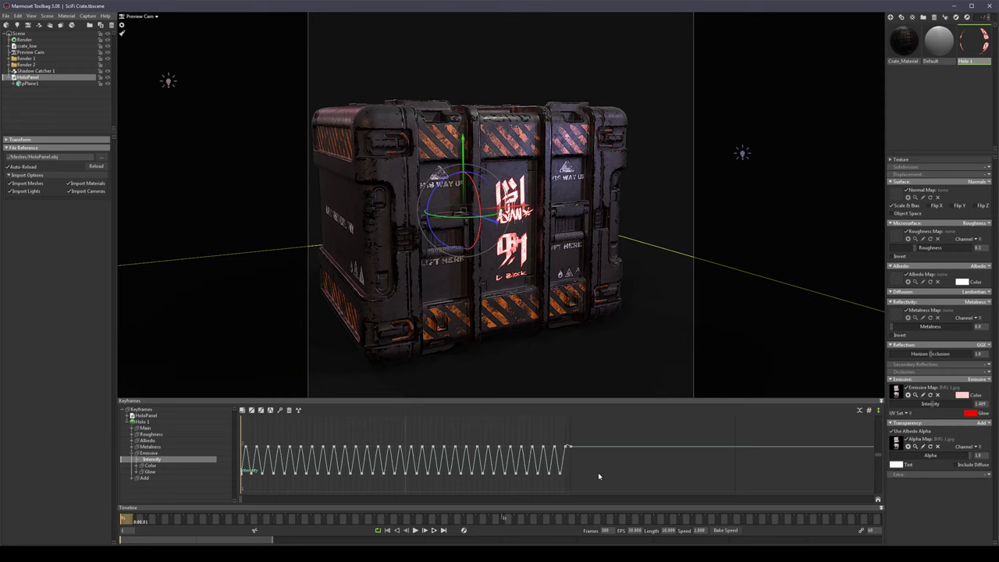
pyautogui.click(570, 448)
pyautogui.moveTo(570, 449); pyautogui.dragTo(571, 475)
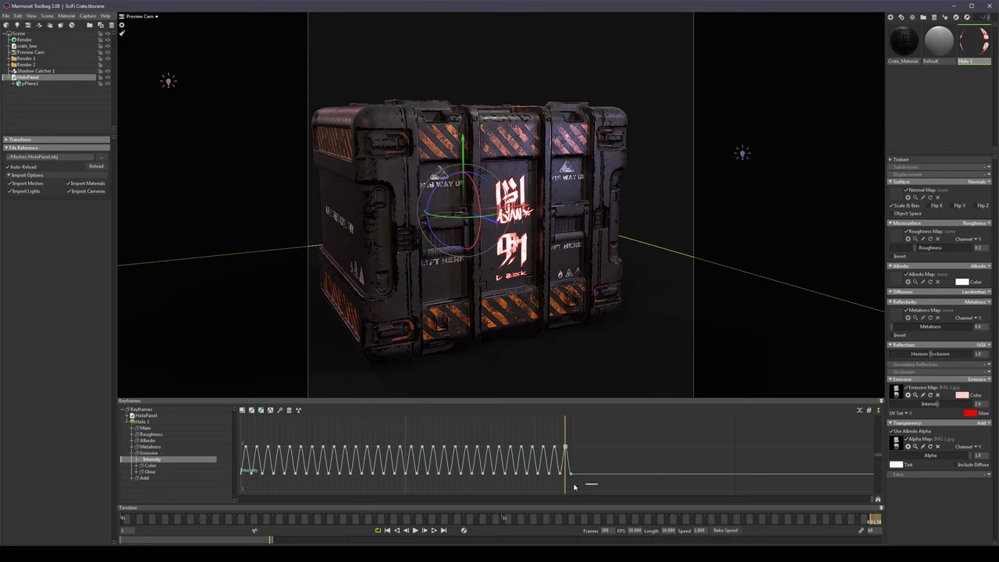
# Switch all keyframes of Holo 1's emissive intensity curve to stepped interpolation.
pyautogui.moveTo(598, 484); pyautogui.dragTo(217, 426)
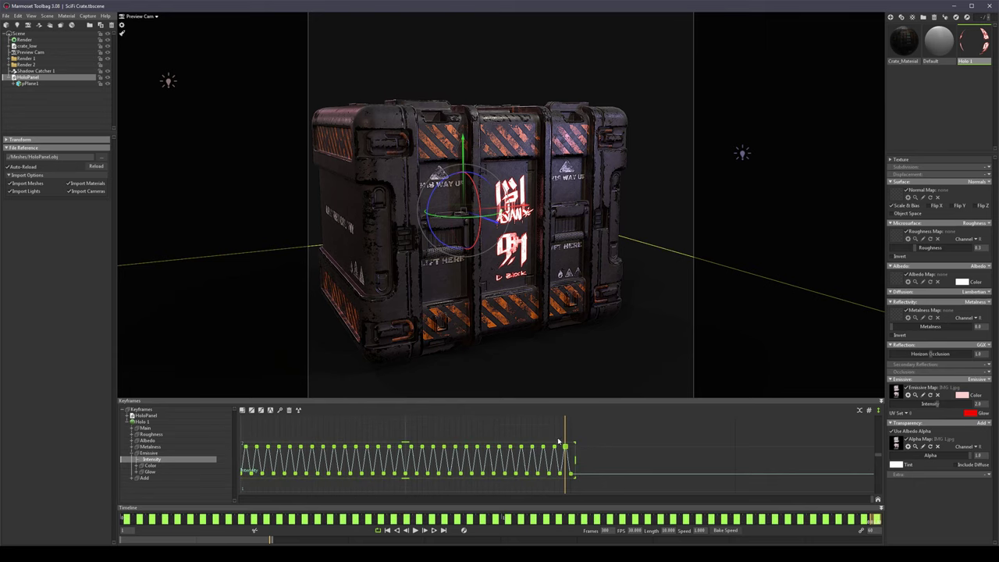
pyautogui.click(242, 411)
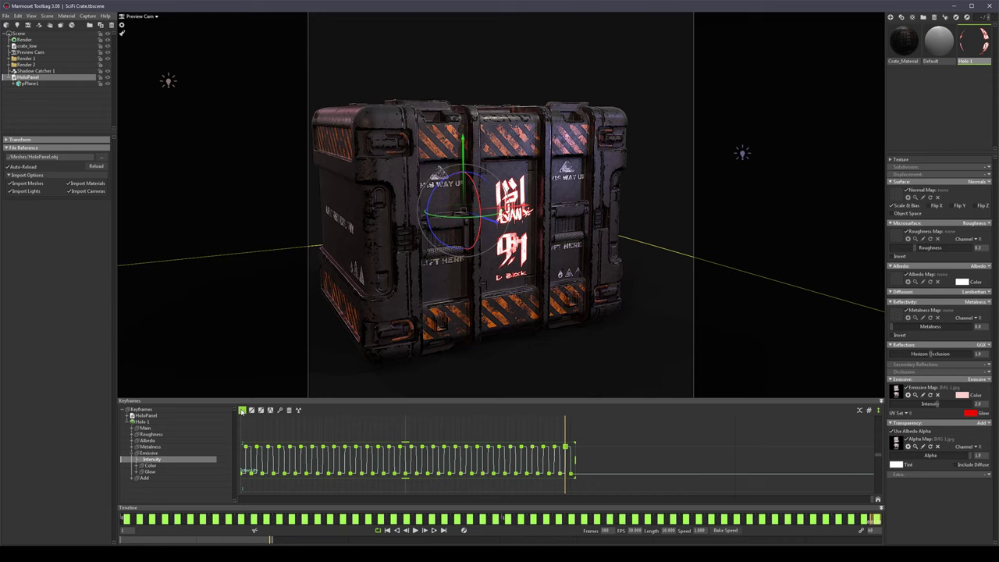
pyautogui.click(506, 493)
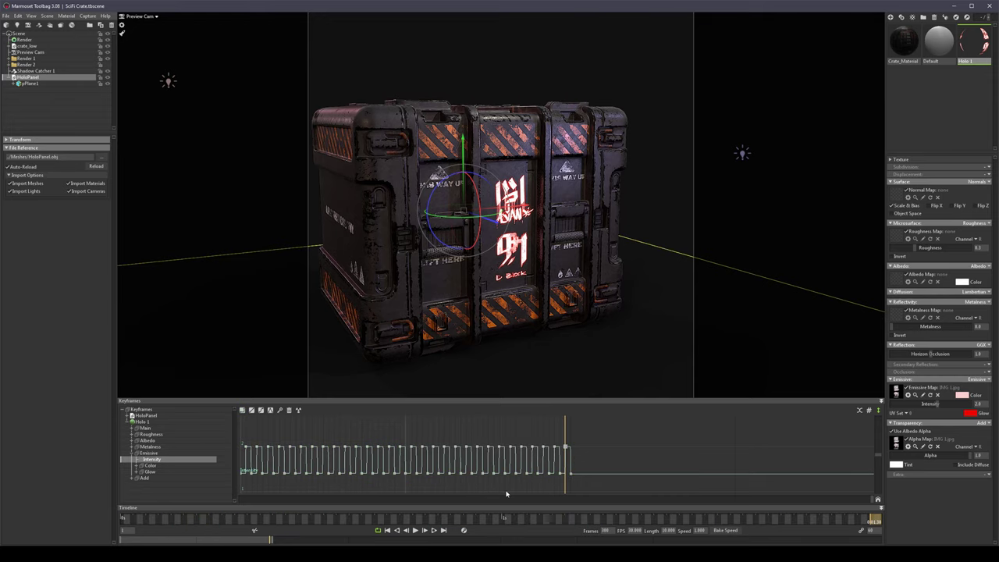
# Play the animation from the first frame and inspect the flickering hologram up close.
pyautogui.click(126, 520)
pyautogui.press('space')
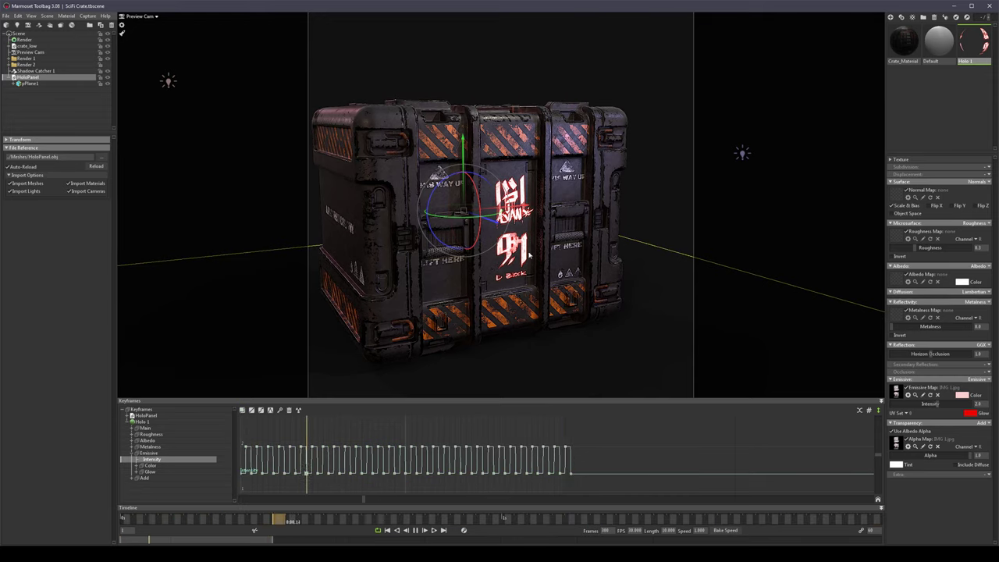
pyautogui.click(770, 232)
pyautogui.keyDown('alt'); pyautogui.moveTo(769, 232); pyautogui.dragTo(859, 232, button='right'); pyautogui.keyUp('alt')
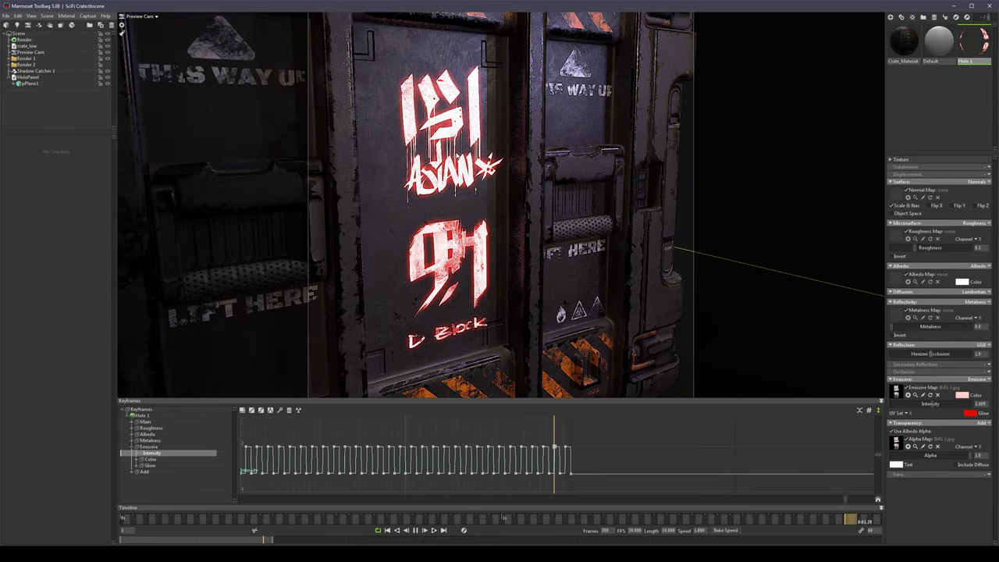
pyautogui.keyDown('alt'); pyautogui.moveTo(692, 188); pyautogui.dragTo(598, 187, button='right'); pyautogui.keyUp('alt')
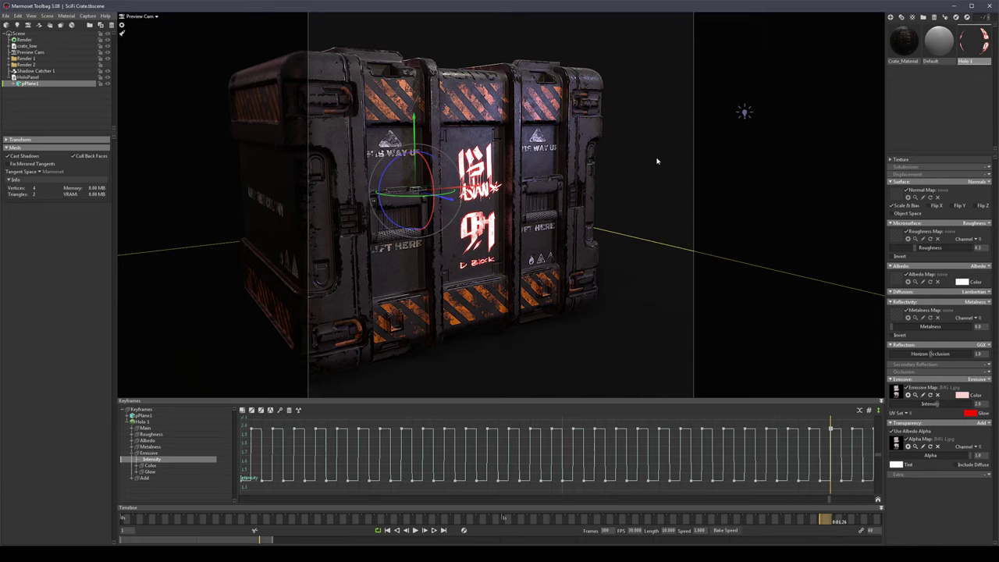
# Duplicate the pPlane1 panel and rename the copy as pPlane2.
pyautogui.hotkey('ctrl', 'd')
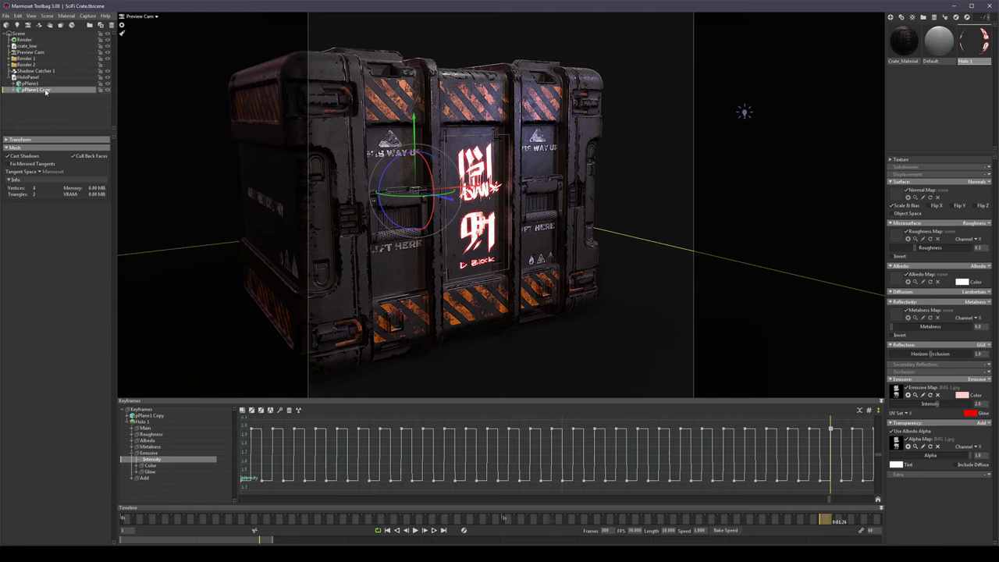
pyautogui.doubleClick(45, 90)
pyautogui.moveTo(52, 89); pyautogui.dragTo(38, 90)
pyautogui.press('BackSpace')
pyautogui.press('Return')
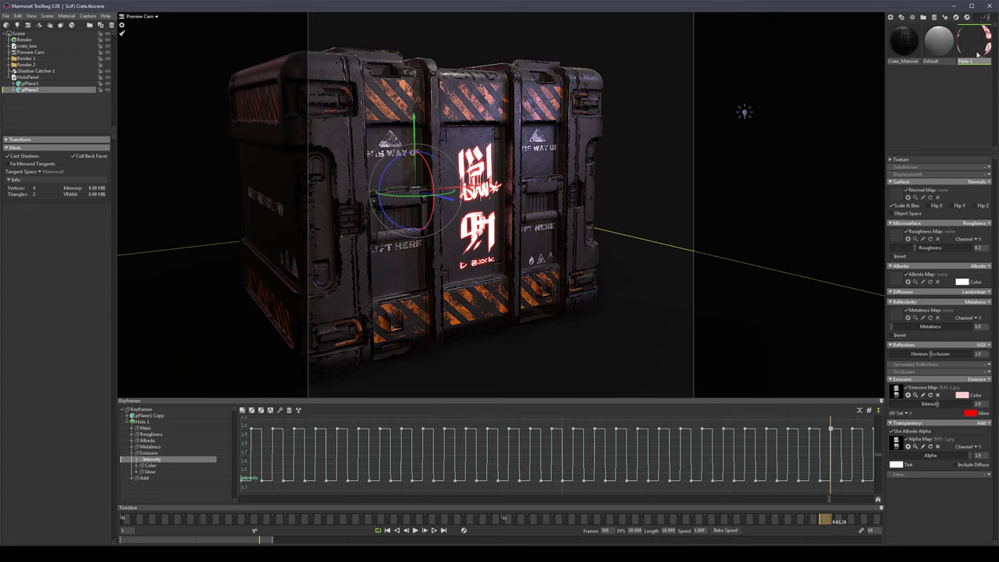
# Duplicate the Holo 1 material and rename the copy as Holo 2.
pyautogui.click(901, 16)
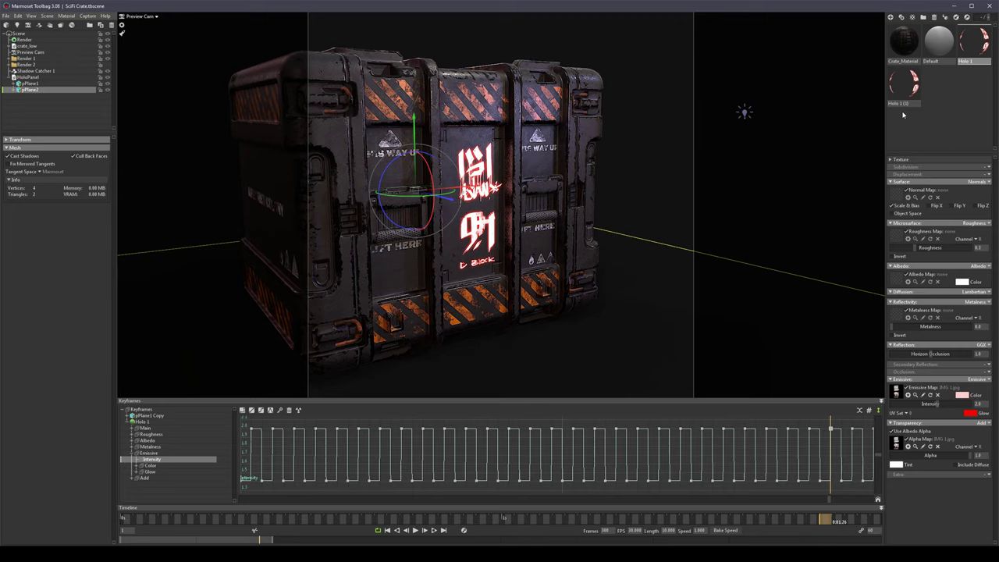
pyautogui.click(905, 104)
pyautogui.click(906, 104)
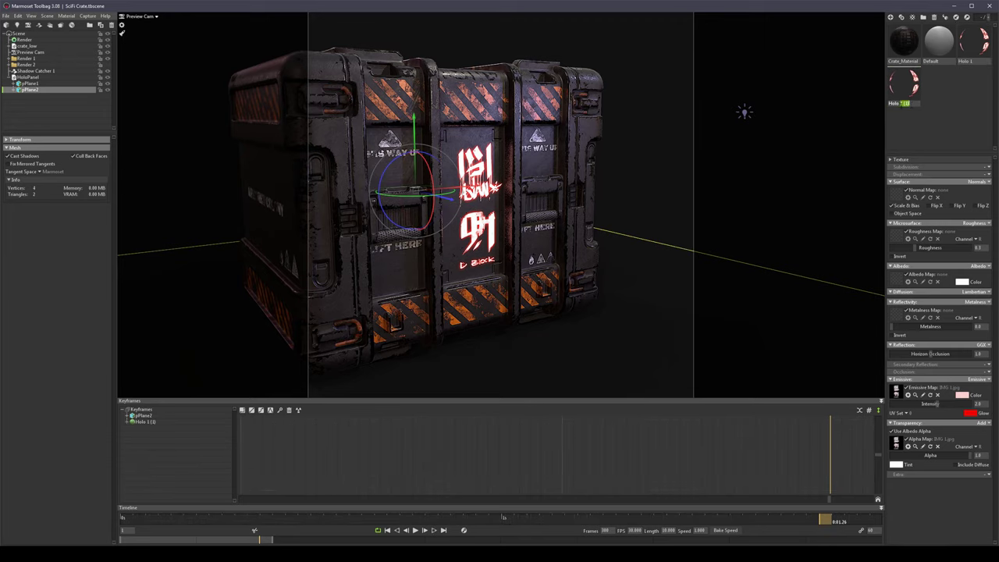
pyautogui.write('2')
pyautogui.press('Return')
# Load IMG 2.jpg from the Holo Panel textures folder as both the emissive map and alpha map of Holo 2.
pyautogui.click(898, 393)
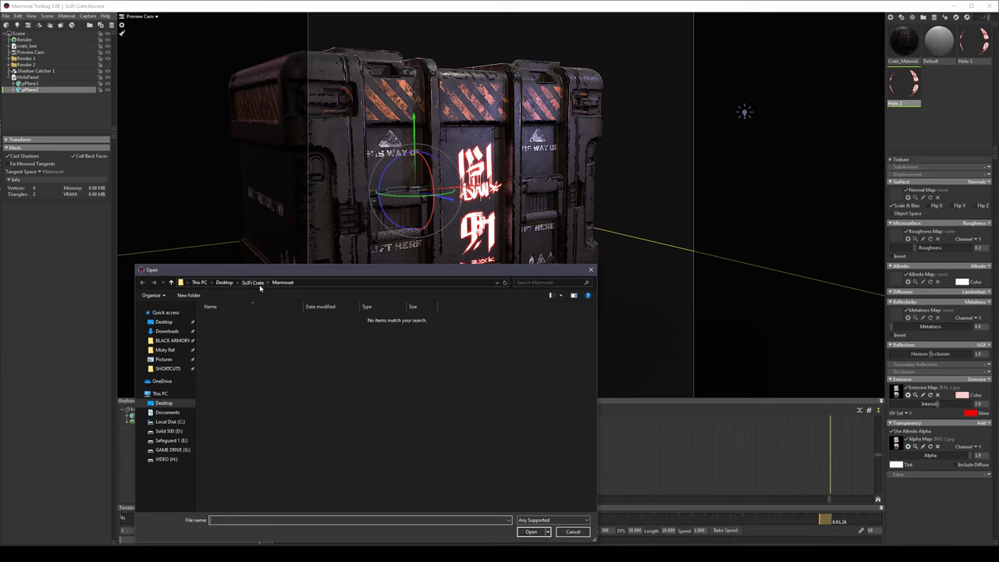
pyautogui.doubleClick(226, 375)
pyautogui.doubleClick(225, 328)
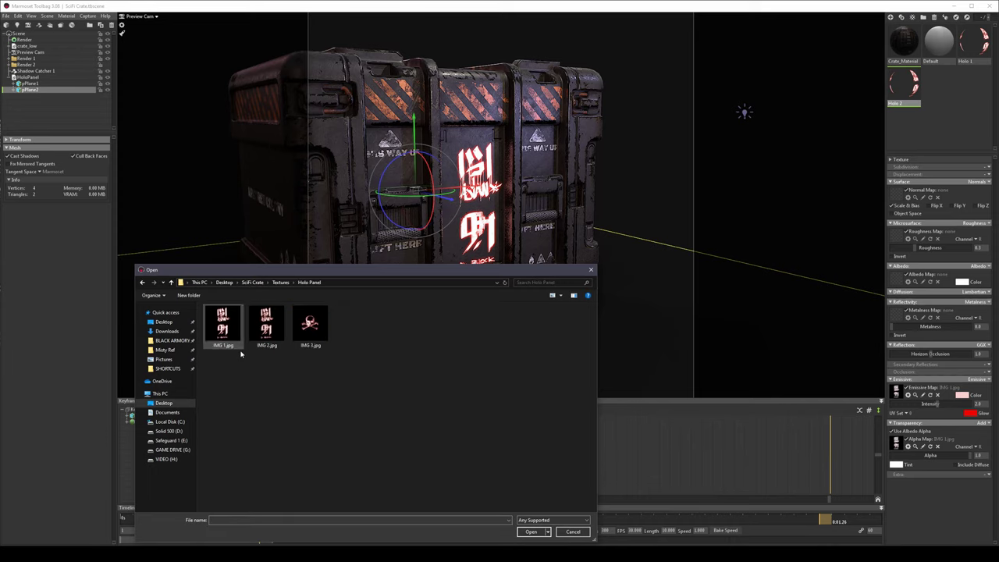
pyautogui.doubleClick(266, 324)
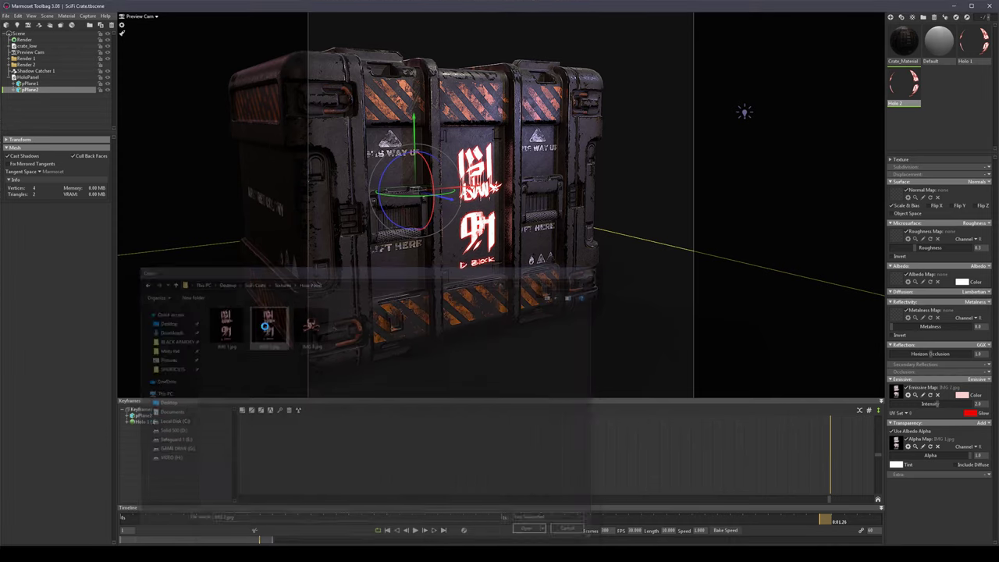
pyautogui.click(897, 445)
pyautogui.doubleClick(267, 328)
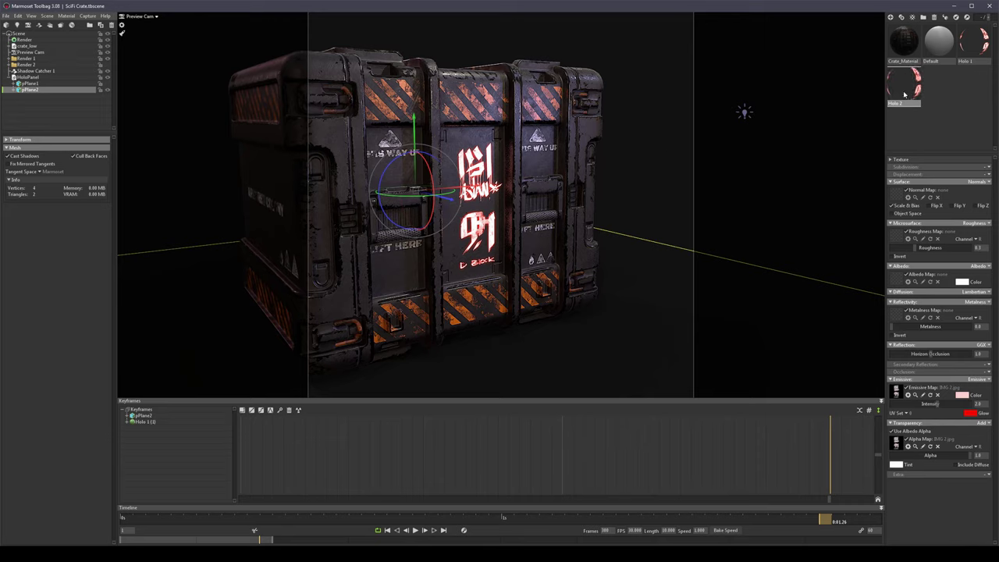
# Assign the Holo 2 material to pPlane2 and inspect the panel up close.
pyautogui.moveTo(909, 97); pyautogui.dragTo(30, 90)
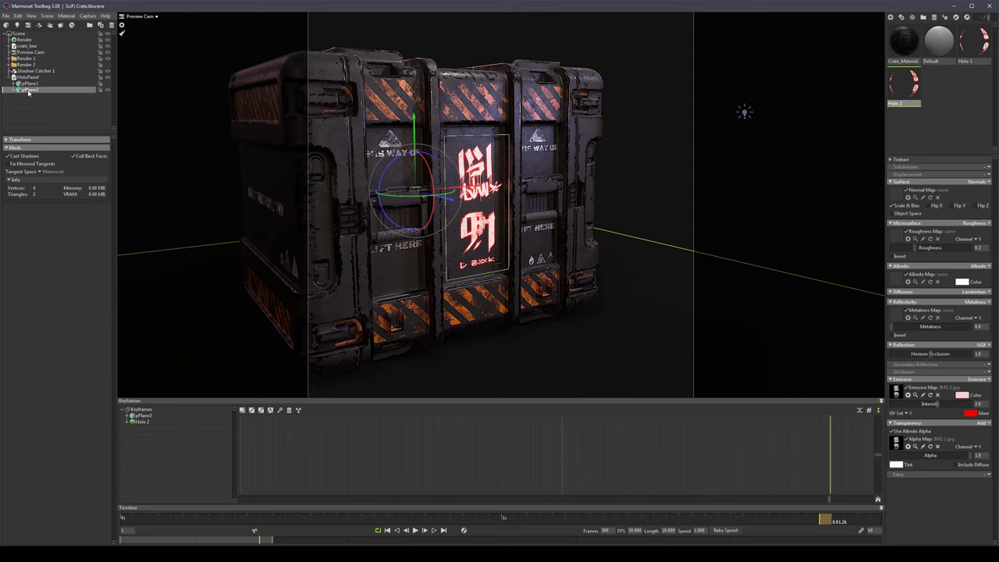
pyautogui.click(614, 161)
pyautogui.scroll(5, 492, 163)
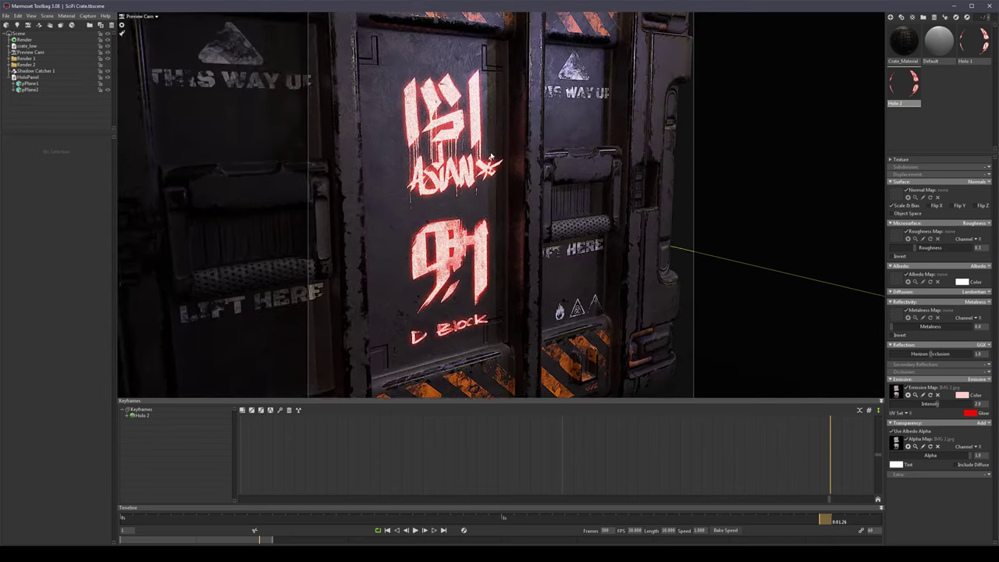
pyautogui.moveTo(492, 163)
pyautogui.mouseDown()
pyautogui.moveTo(436, 156)
pyautogui.moveTo(484, 160)
pyautogui.mouseUp()
pyautogui.scroll(-5, 435, 157)
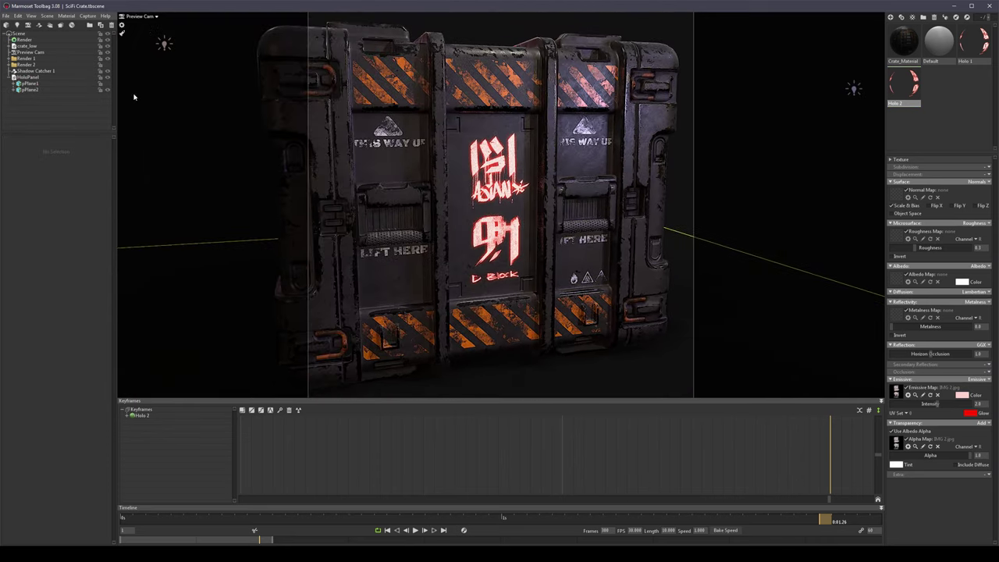
# Compare the artwork on pPlane1 and pPlane2 by toggling panel visibility, and hide pPlane2.
pyautogui.click(108, 83)
pyautogui.moveTo(531, 185); pyautogui.dragTo(522, 188)
pyautogui.scroll(3, 880, 78)
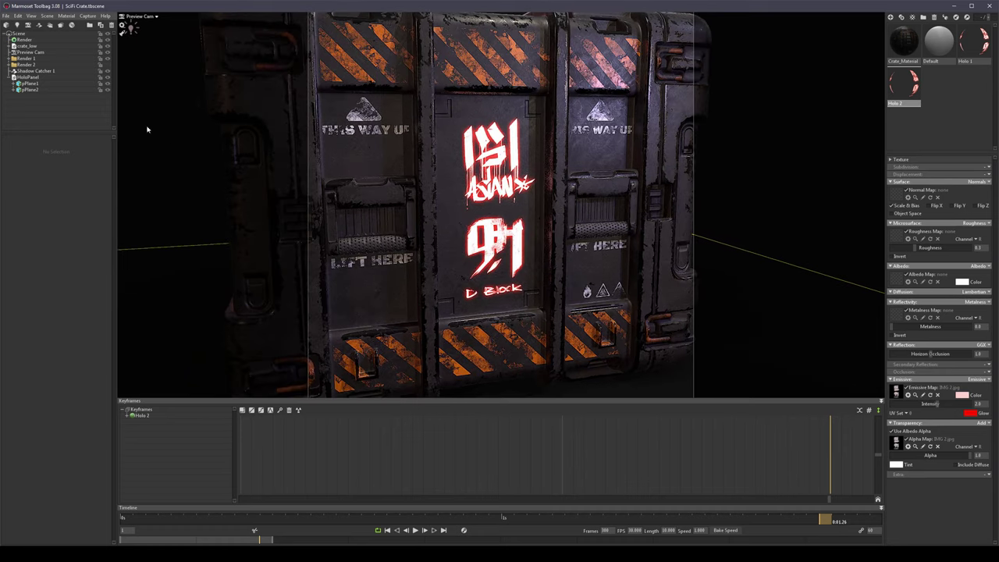
pyautogui.click(29, 89)
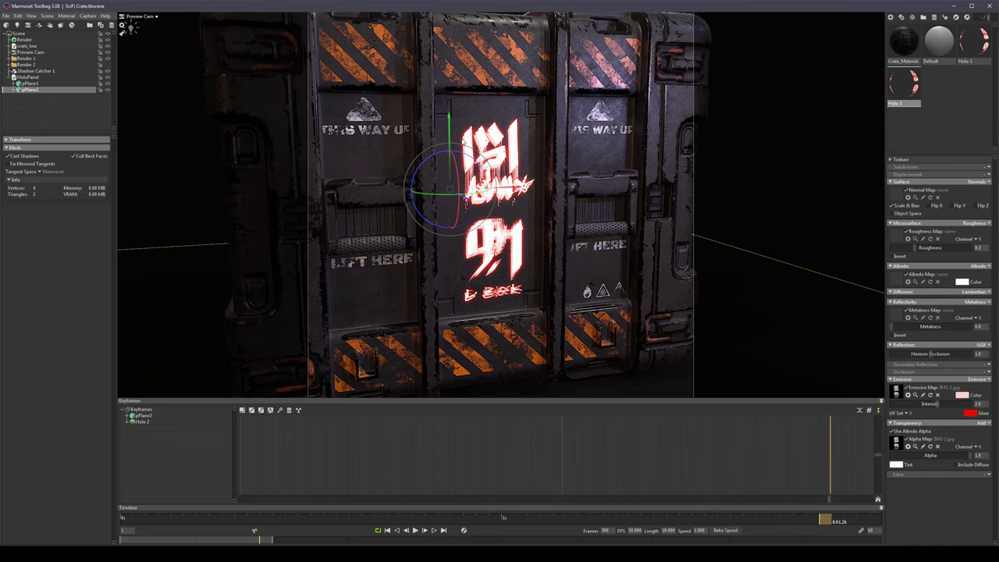
pyautogui.keyDown('alt'); pyautogui.moveTo(518, 188); pyautogui.dragTo(640, 257); pyautogui.keyUp('alt')
pyautogui.scroll(5, 421, 189)
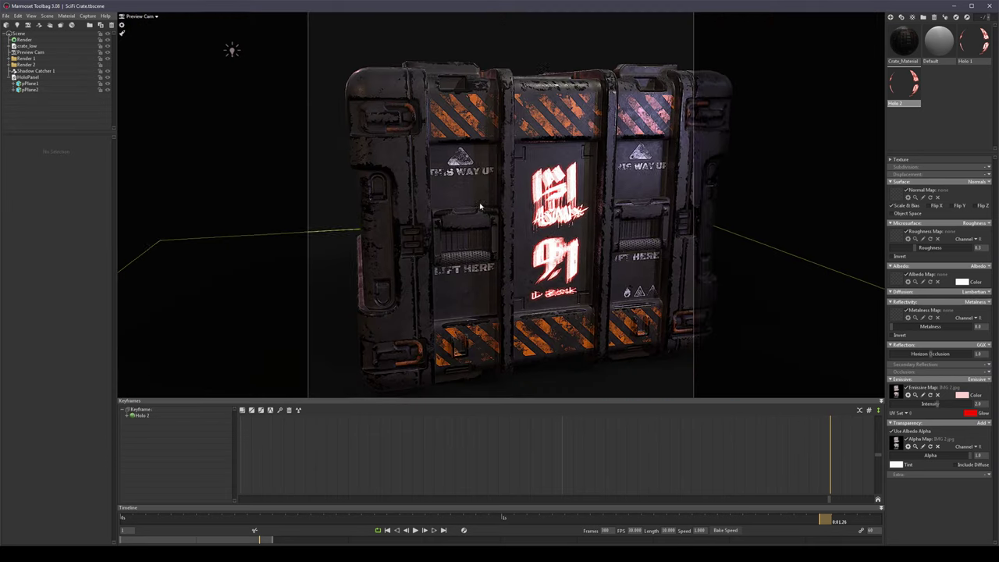
pyautogui.scroll(3, 483, 194)
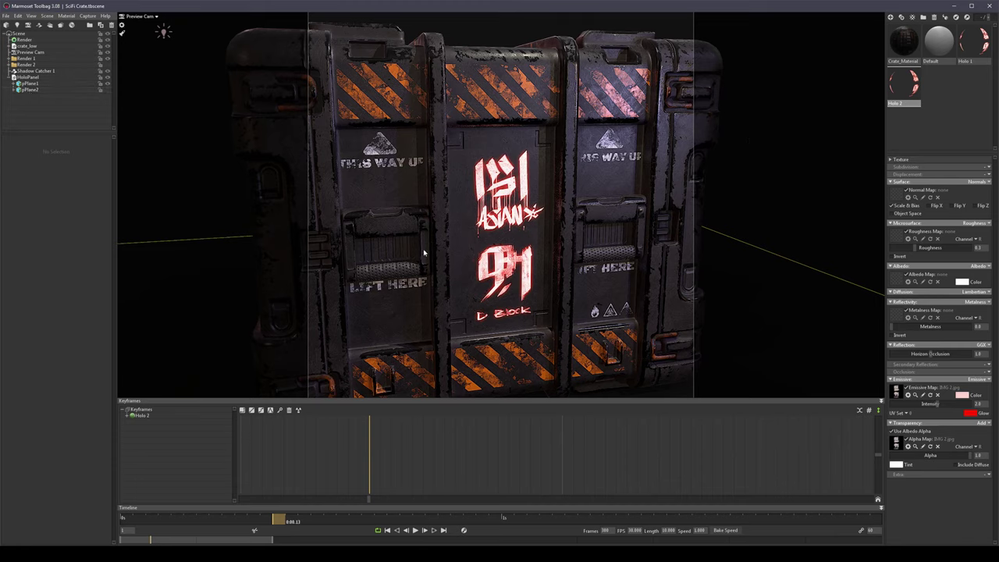
# Key pPlane2's Visible channel as hidden at the first frame and at 0:00.15.
pyautogui.click(123, 412)
pyautogui.click(27, 90)
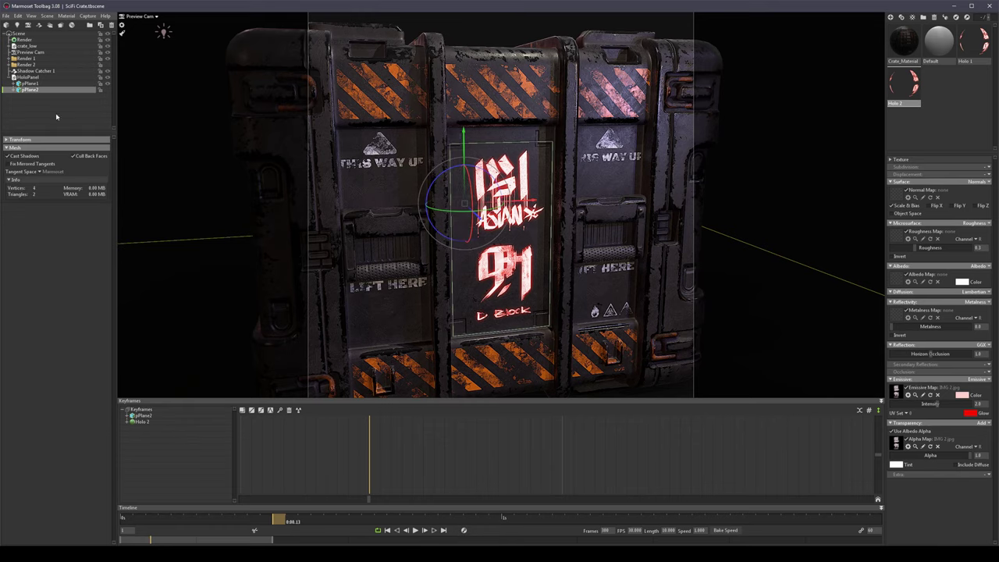
pyautogui.click(127, 415)
pyautogui.click(145, 422)
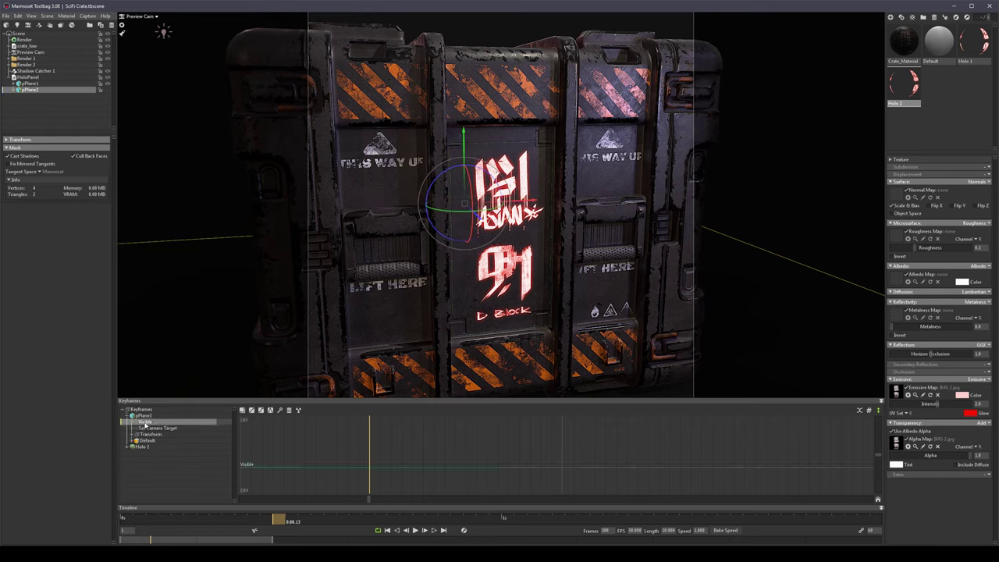
pyautogui.moveTo(275, 521); pyautogui.dragTo(46, 531)
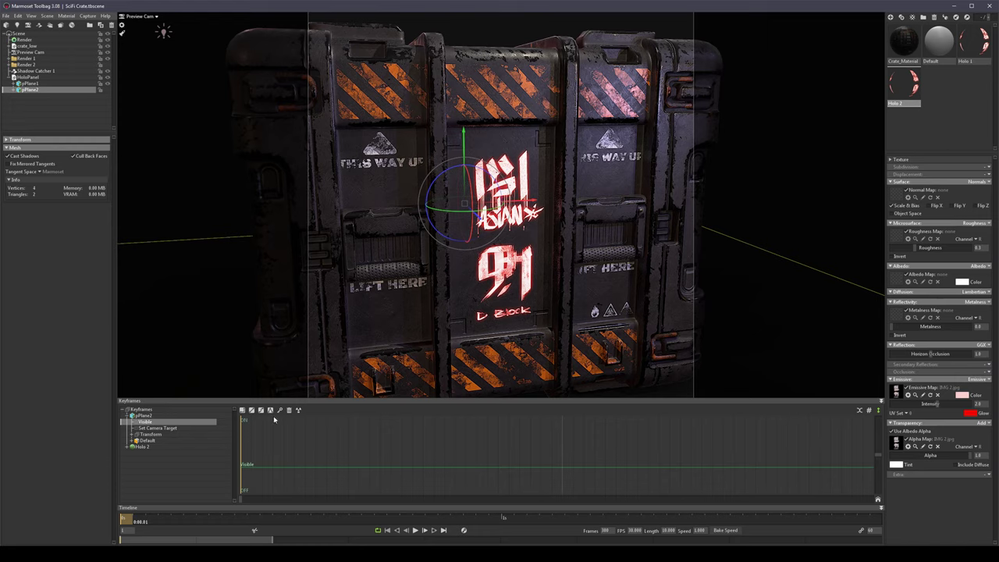
pyautogui.moveTo(130, 523); pyautogui.dragTo(304, 521)
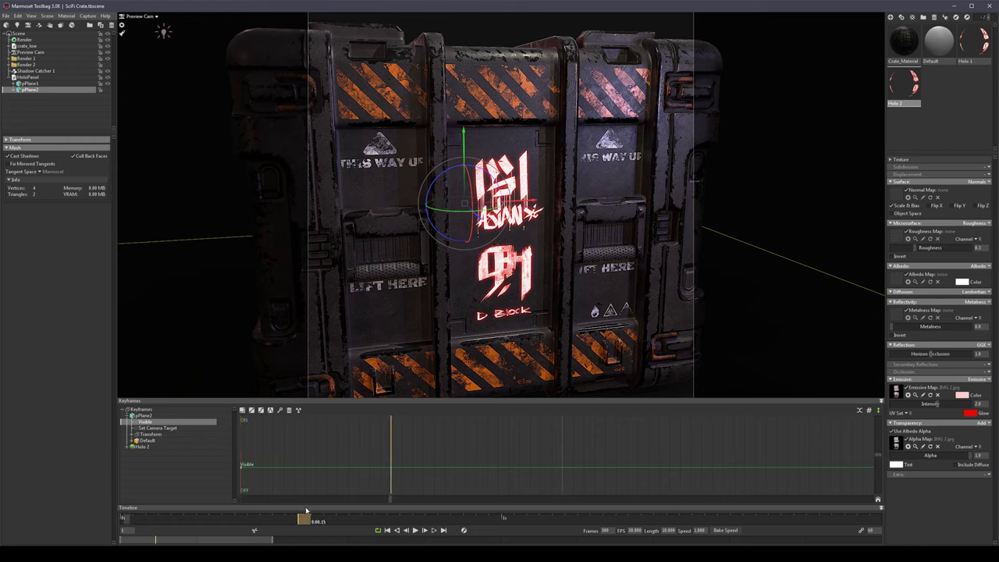
pyautogui.click(280, 410)
# Key pPlane2 as visible from 0:00.16 to 0:00.22 and hidden again at 0:00.23.
pyautogui.moveTo(306, 523); pyautogui.dragTo(316, 521)
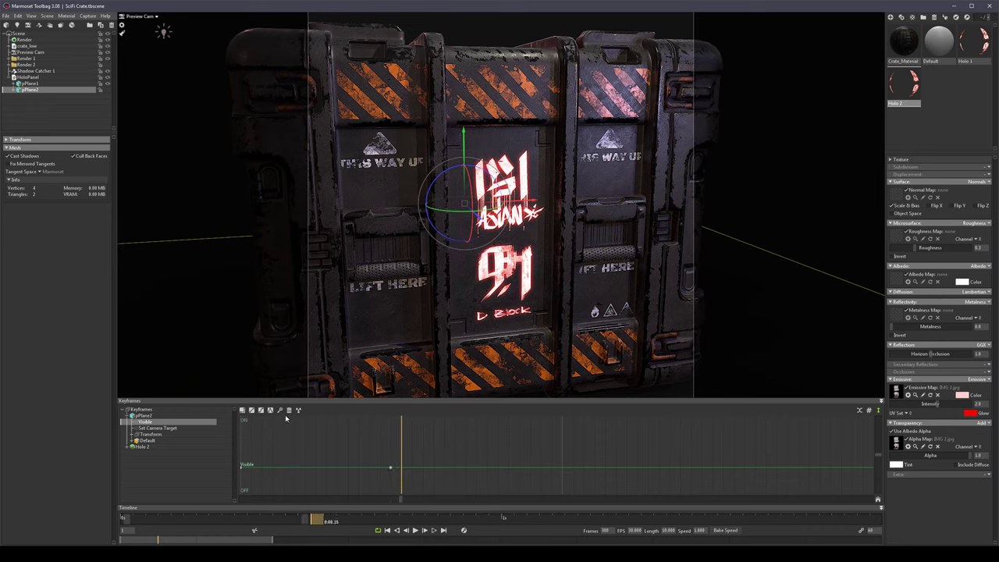
pyautogui.moveTo(402, 469); pyautogui.dragTo(403, 466)
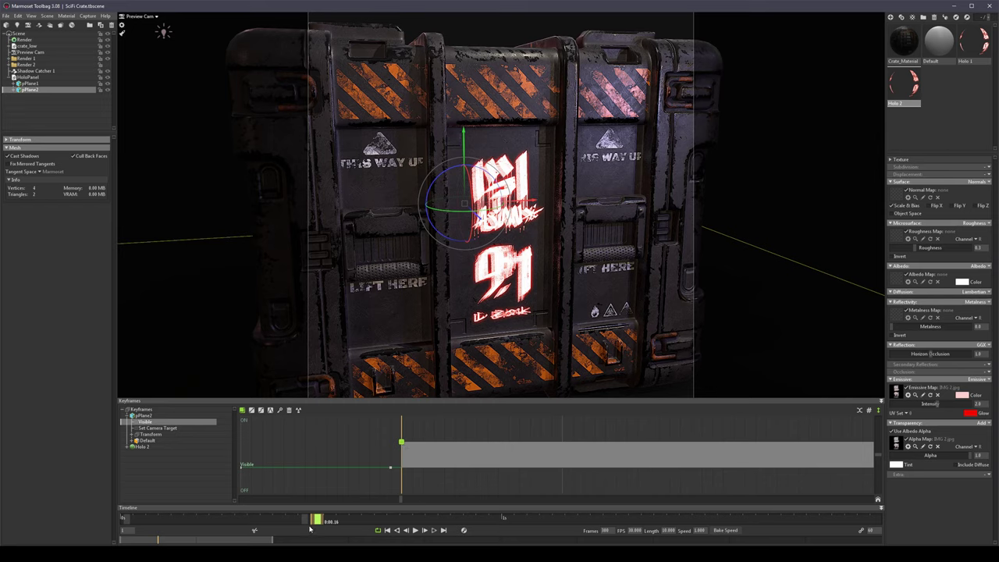
pyautogui.moveTo(317, 520); pyautogui.dragTo(391, 523)
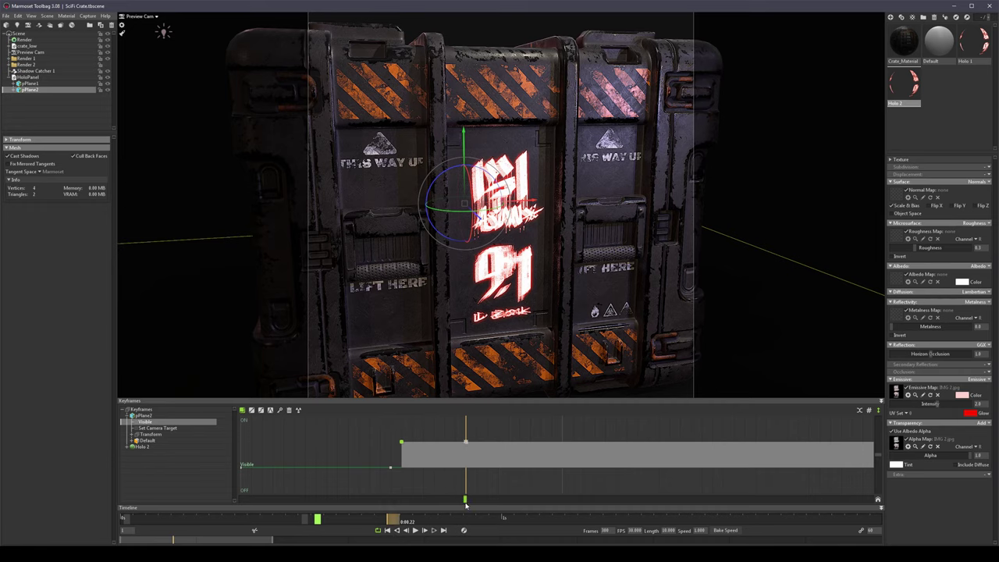
pyautogui.moveTo(395, 521); pyautogui.dragTo(407, 521)
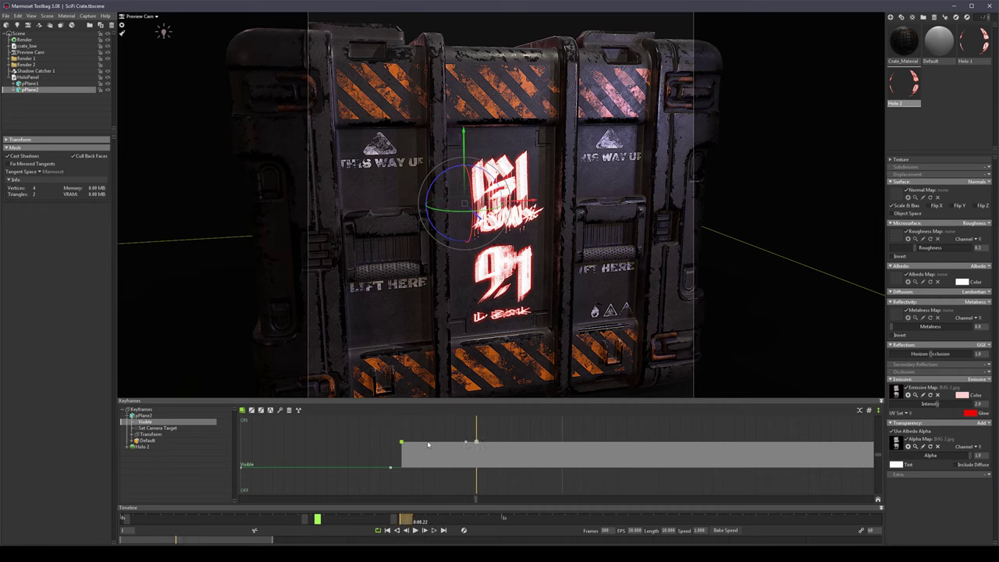
pyautogui.moveTo(477, 444); pyautogui.dragTo(476, 467)
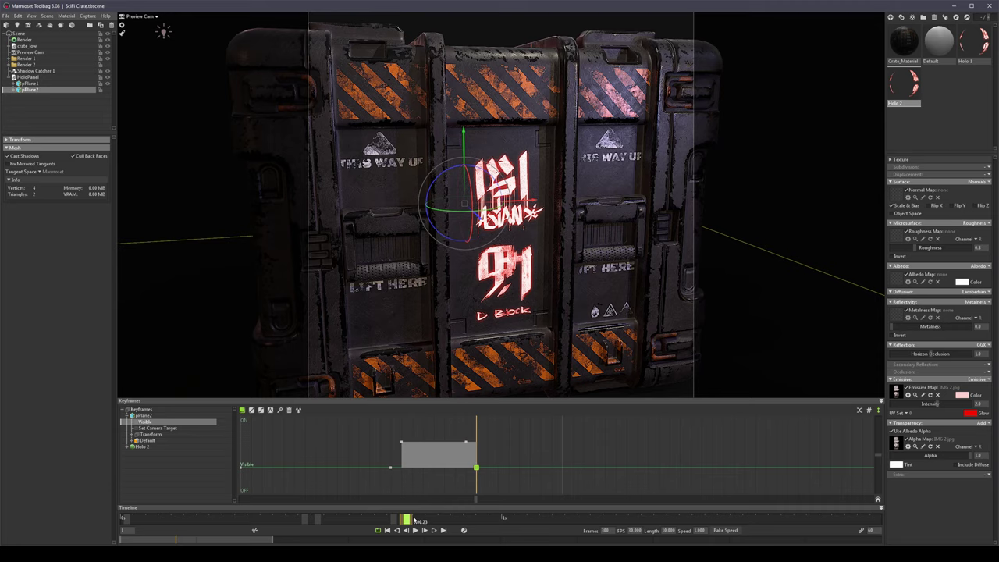
# Add a second visibility pulse to pPlane2: hidden at 0:01.08, visible from 0:01.09, and hidden again at 0:01.13.
pyautogui.moveTo(415, 520); pyautogui.dragTo(534, 506)
pyautogui.click(759, 246)
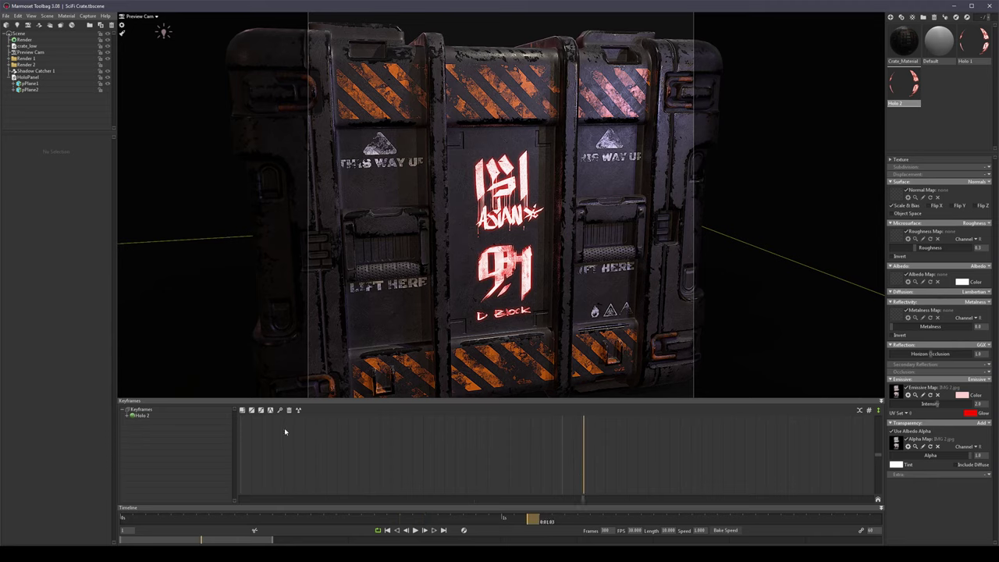
pyautogui.click(30, 90)
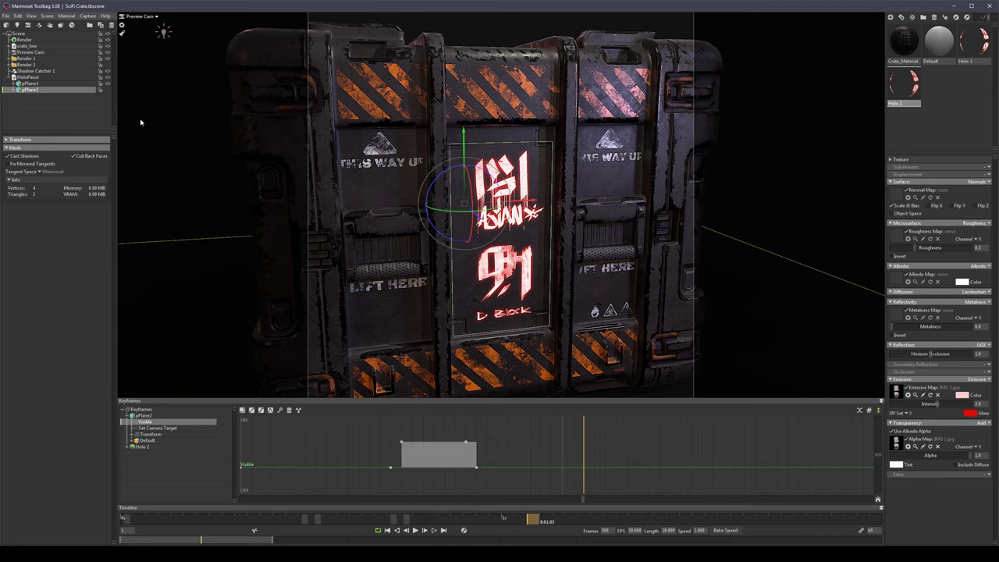
pyautogui.moveTo(584, 495)
pyautogui.mouseDown()
pyautogui.moveTo(654, 492)
pyautogui.moveTo(585, 492)
pyautogui.moveTo(636, 489)
pyautogui.mouseUp()
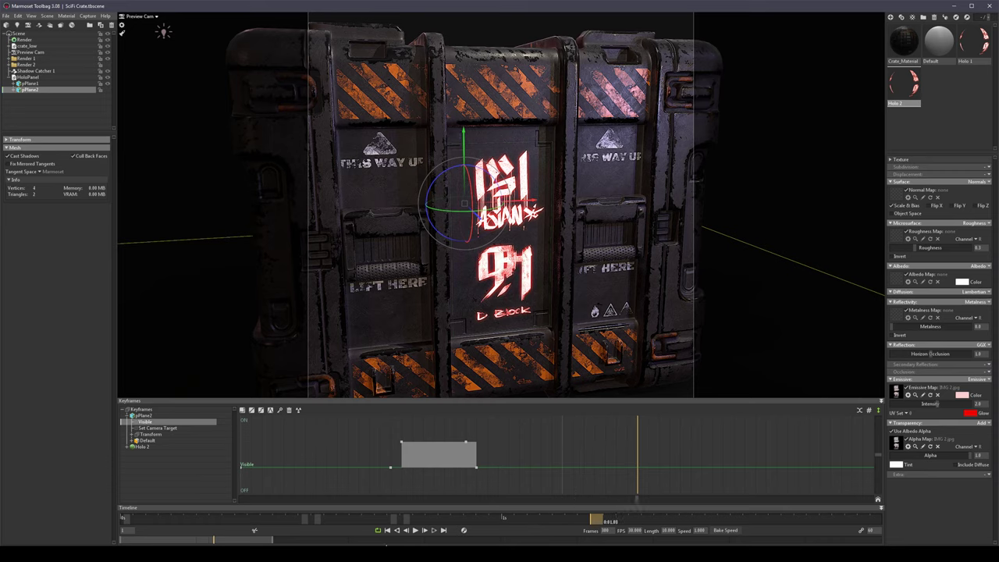
pyautogui.click(280, 409)
pyautogui.moveTo(597, 519); pyautogui.dragTo(609, 519)
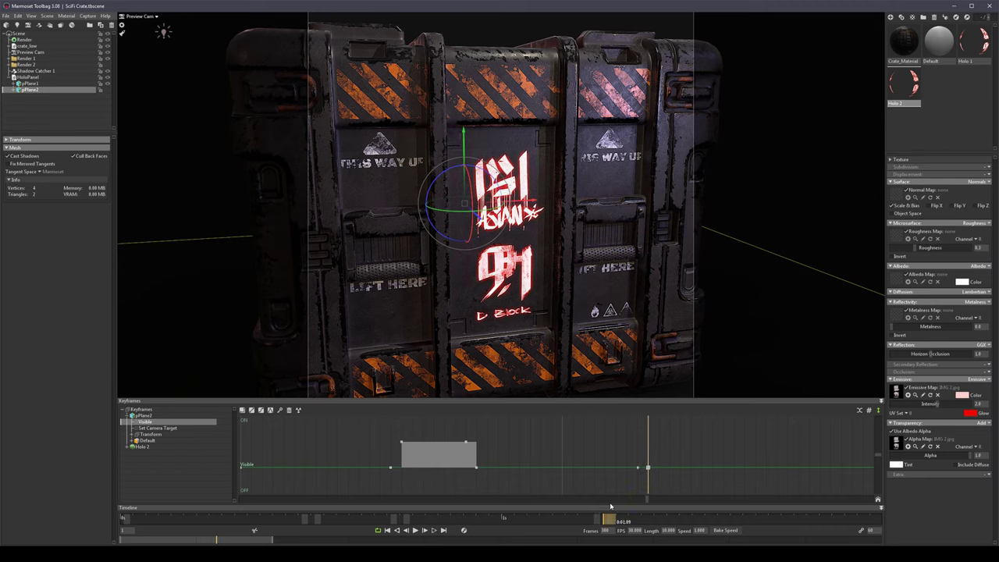
pyautogui.moveTo(648, 468); pyautogui.dragTo(647, 444)
pyautogui.moveTo(614, 520); pyautogui.dragTo(662, 521)
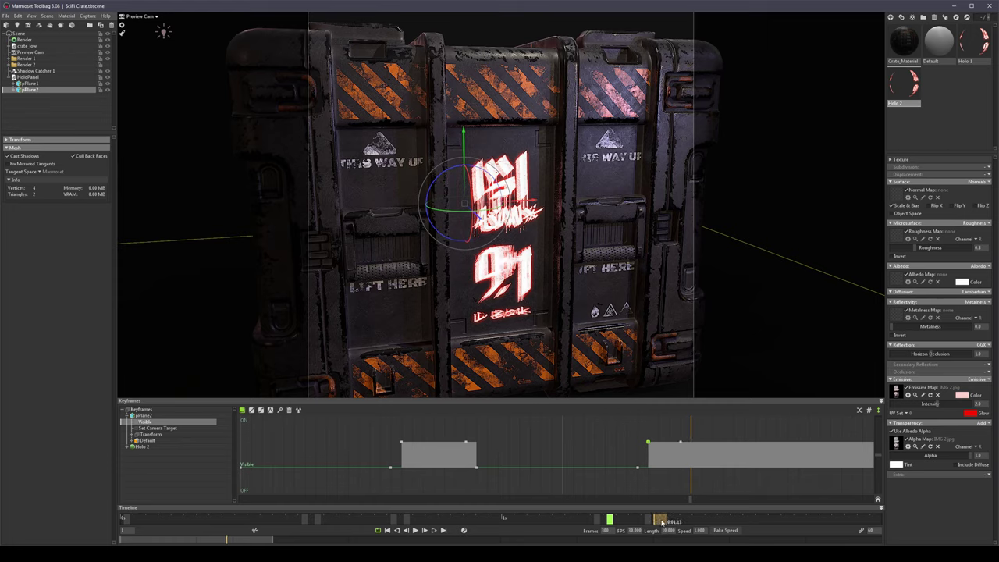
pyautogui.click(279, 410)
pyautogui.moveTo(691, 443); pyautogui.dragTo(691, 466)
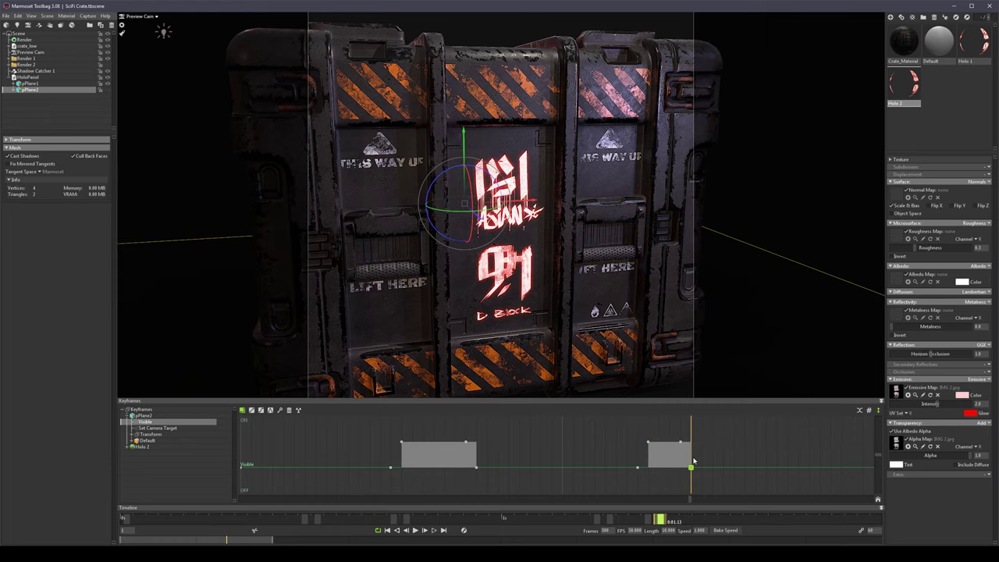
# Play the animation to check the alternating artwork, and clear the panel selection.
pyautogui.moveTo(646, 522); pyautogui.dragTo(749, 504)
pyautogui.press('space')
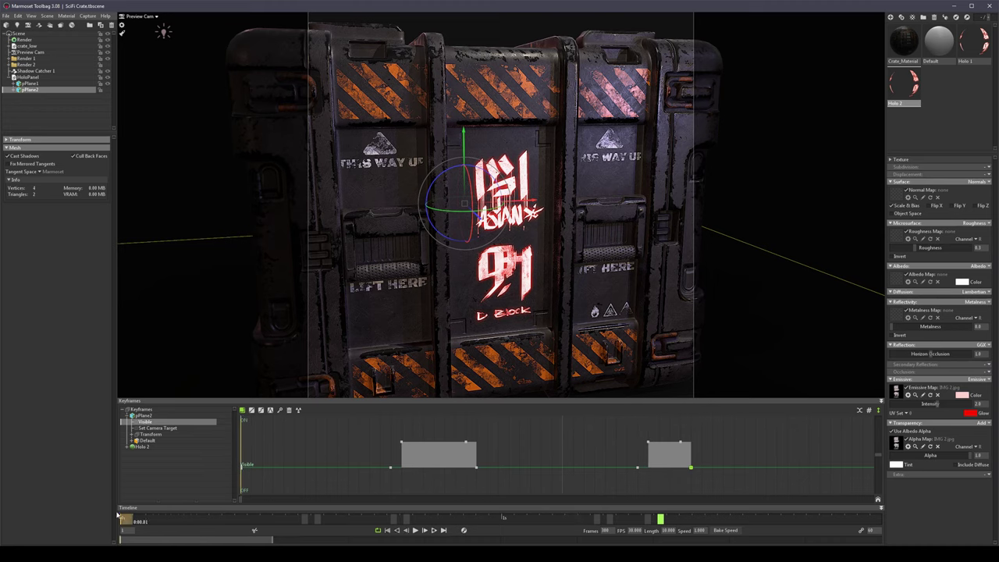
pyautogui.click(791, 205)
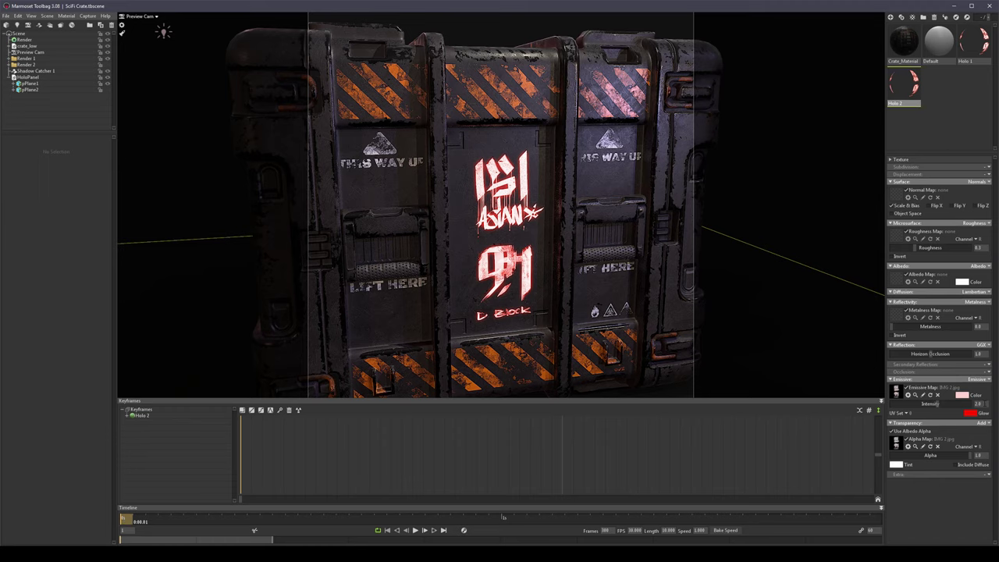
# Set Holo 2's emissive intensity to 1, checking its glow with the panel visible at 0:00.18.
pyautogui.click(980, 403)
pyautogui.write('1')
pyautogui.press('Return')
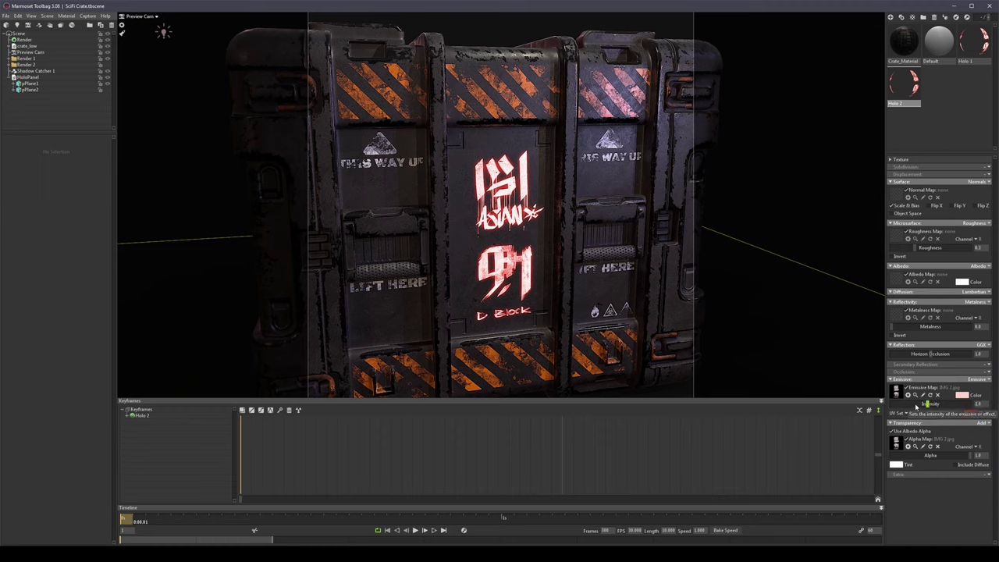
pyautogui.moveTo(122, 519); pyautogui.dragTo(345, 517)
pyautogui.moveTo(929, 404); pyautogui.dragTo(947, 403)
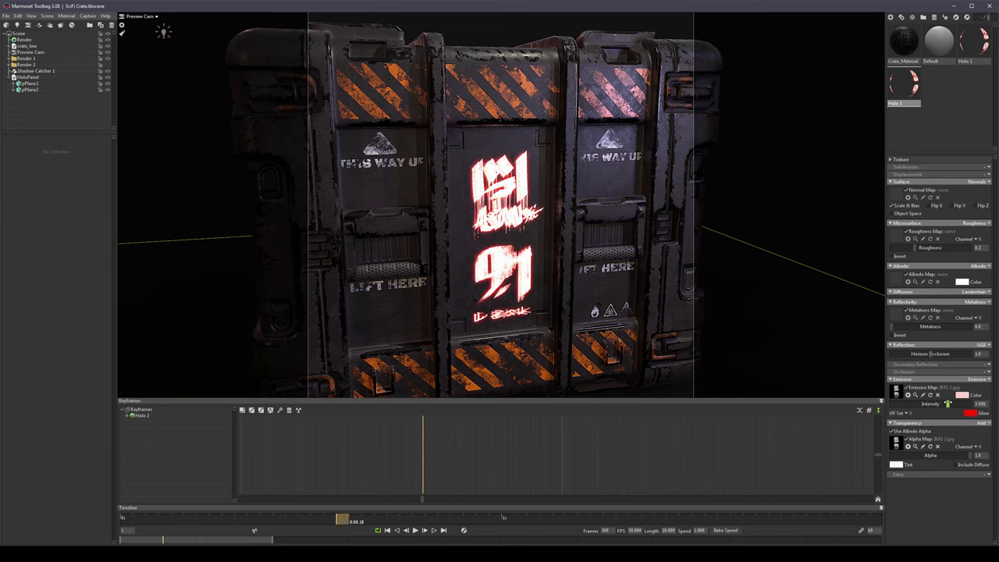
pyautogui.write('1')
pyautogui.press('Return')
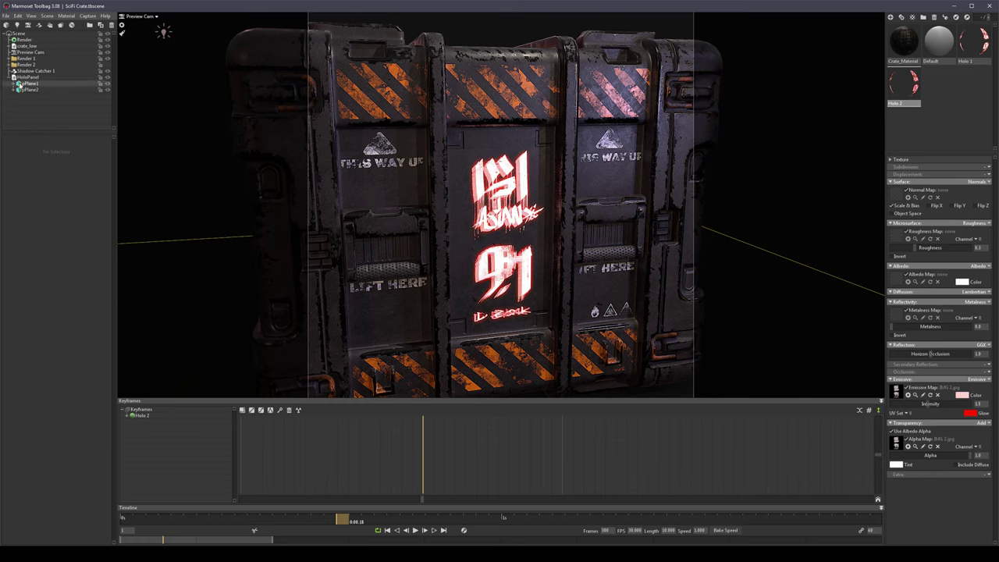
# Select pPlane1 and the Holo 1 material, and examine its animation channels and texture offset settings.
pyautogui.click(31, 83)
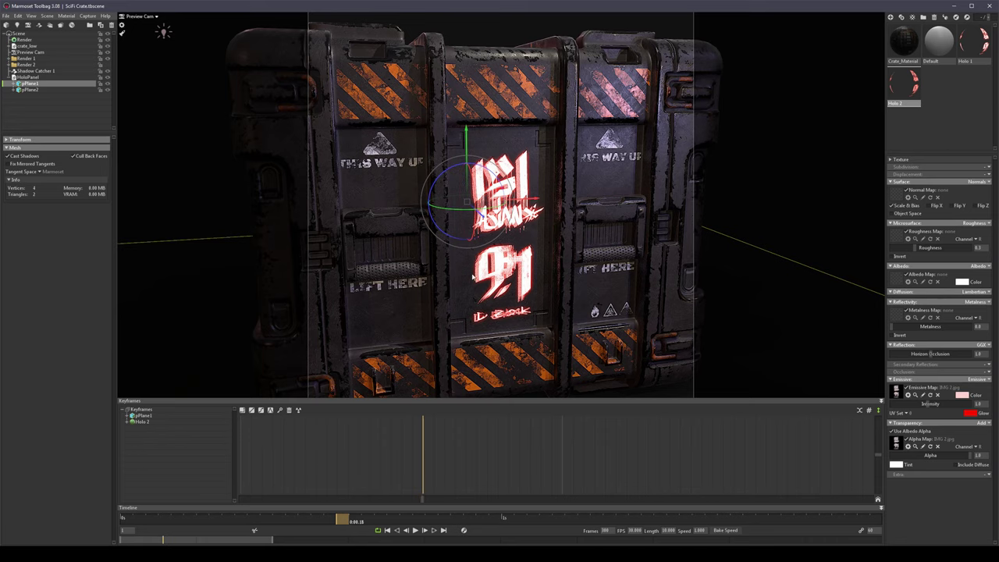
pyautogui.click(128, 416)
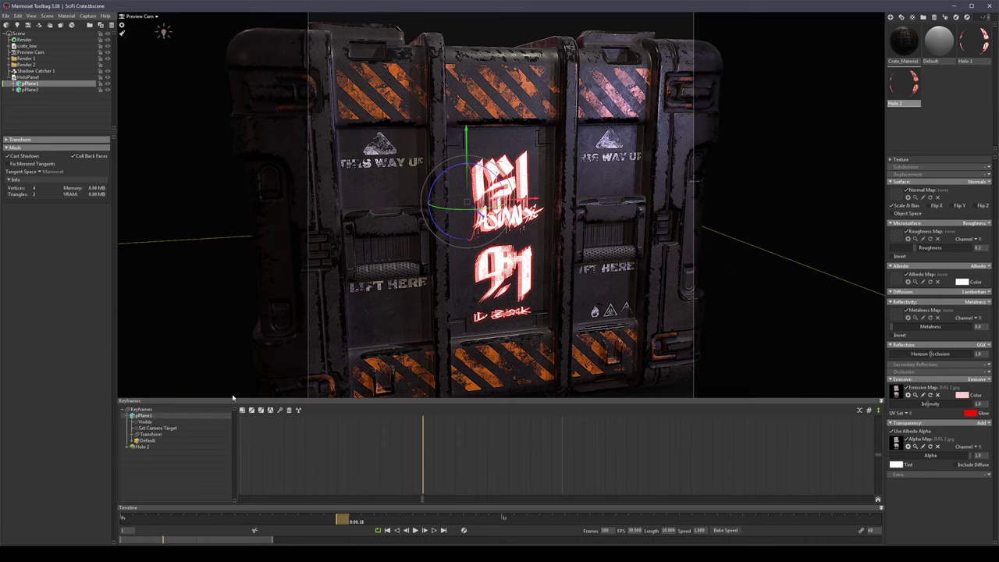
pyautogui.click(977, 44)
pyautogui.click(891, 160)
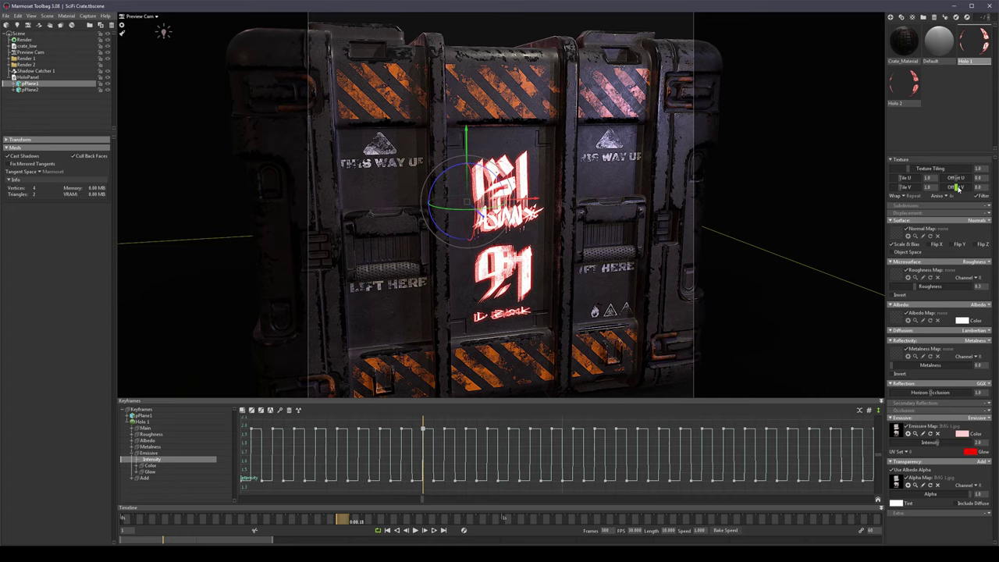
pyautogui.moveTo(957, 189)
pyautogui.mouseDown()
pyautogui.moveTo(969, 187)
pyautogui.moveTo(961, 188)
pyautogui.mouseUp()
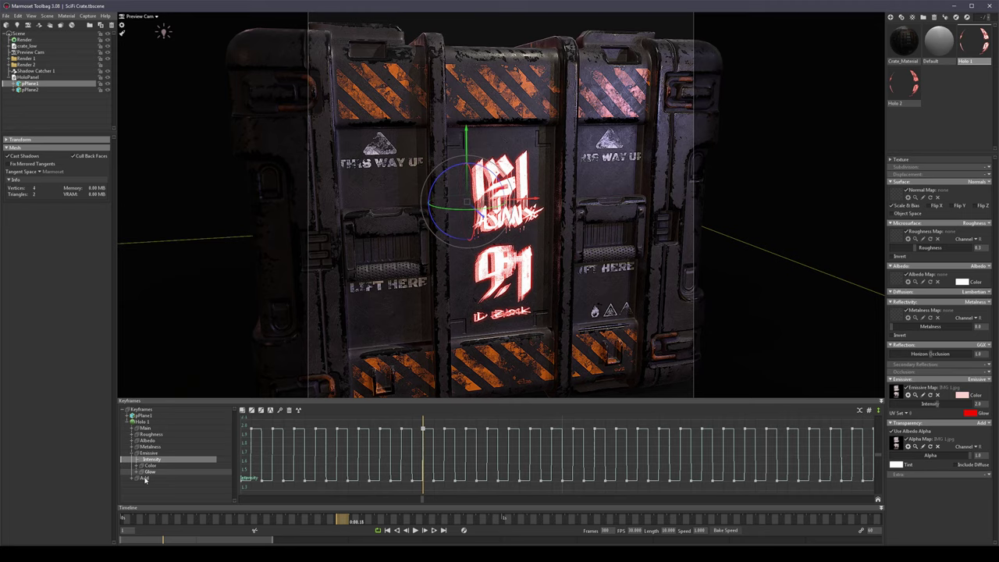
# Isolate Holo 1's Offset V animation channel, show its texture settings, and return to the start of the timeline.
pyautogui.click(143, 428)
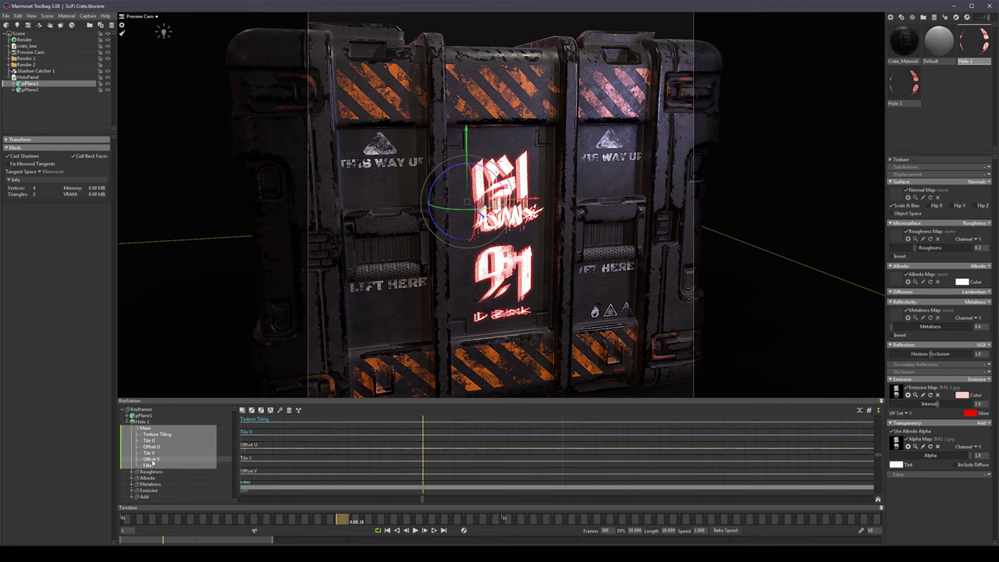
pyautogui.click(895, 158)
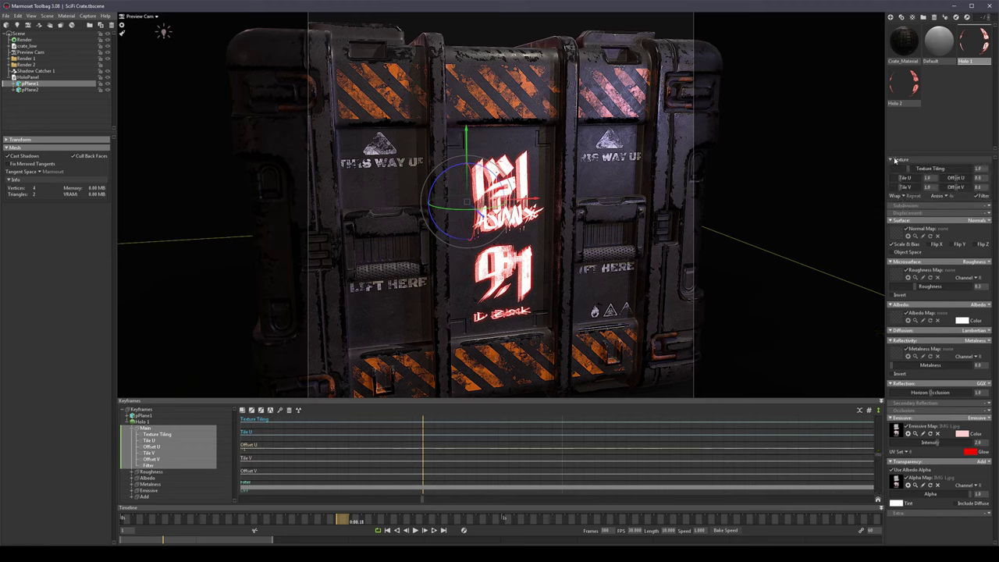
pyautogui.click(156, 459)
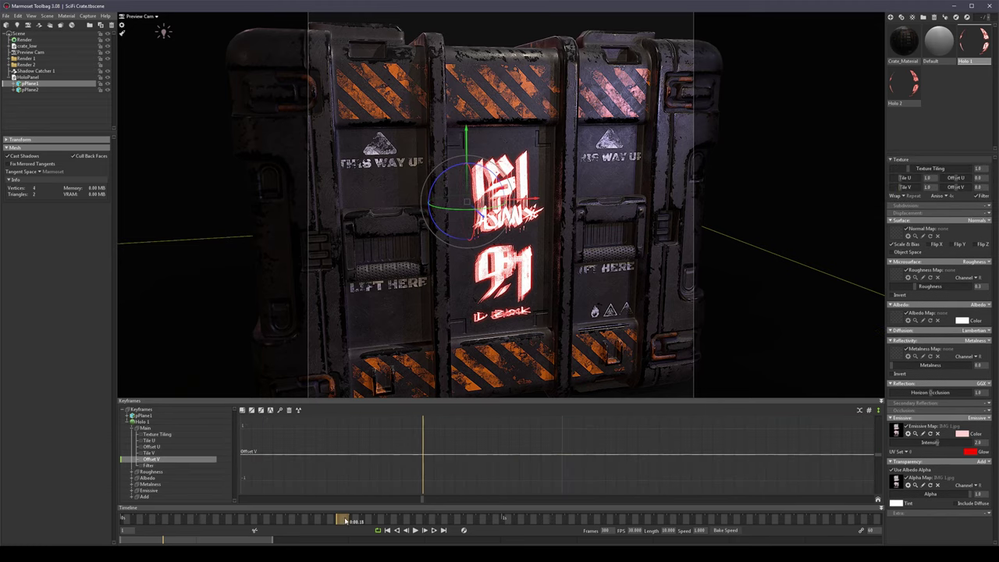
pyautogui.moveTo(336, 520); pyautogui.dragTo(80, 517)
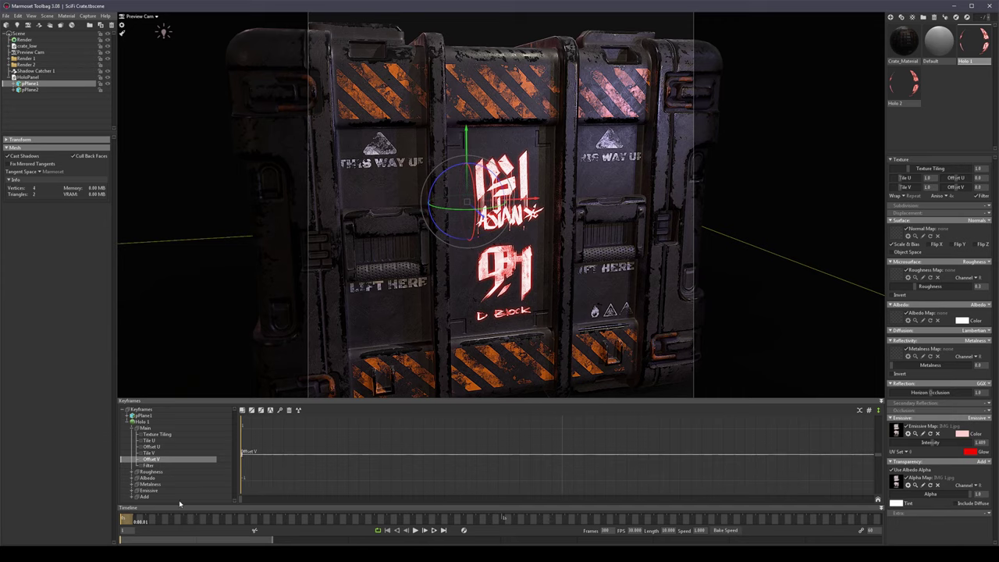
# Key Holo 1's Offset V at 0.5 on frame 0:00.02.
pyautogui.moveTo(129, 522)
pyautogui.mouseDown()
pyautogui.moveTo(151, 523)
pyautogui.moveTo(140, 522)
pyautogui.mouseUp()
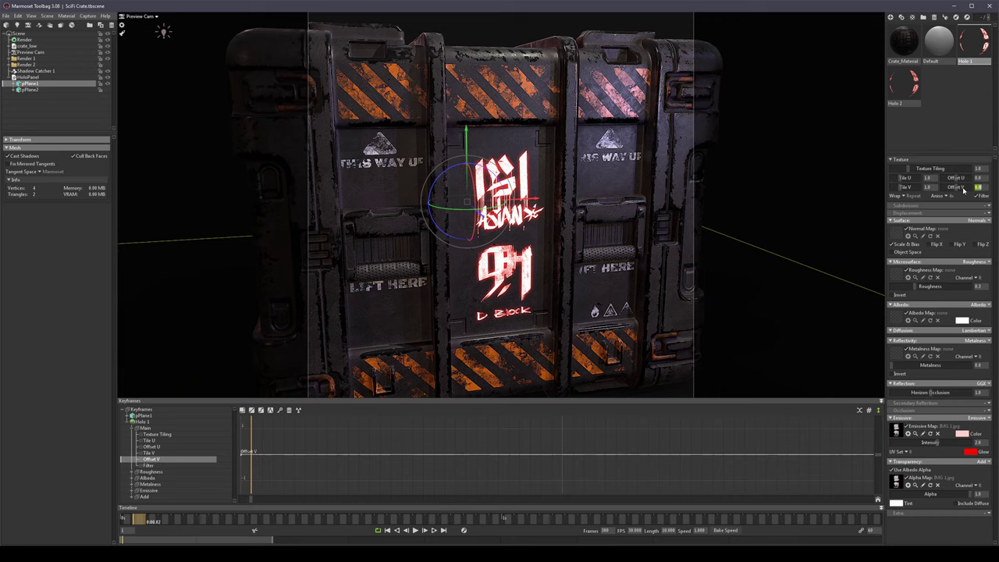
pyautogui.write('0.5')
pyautogui.press('Return')
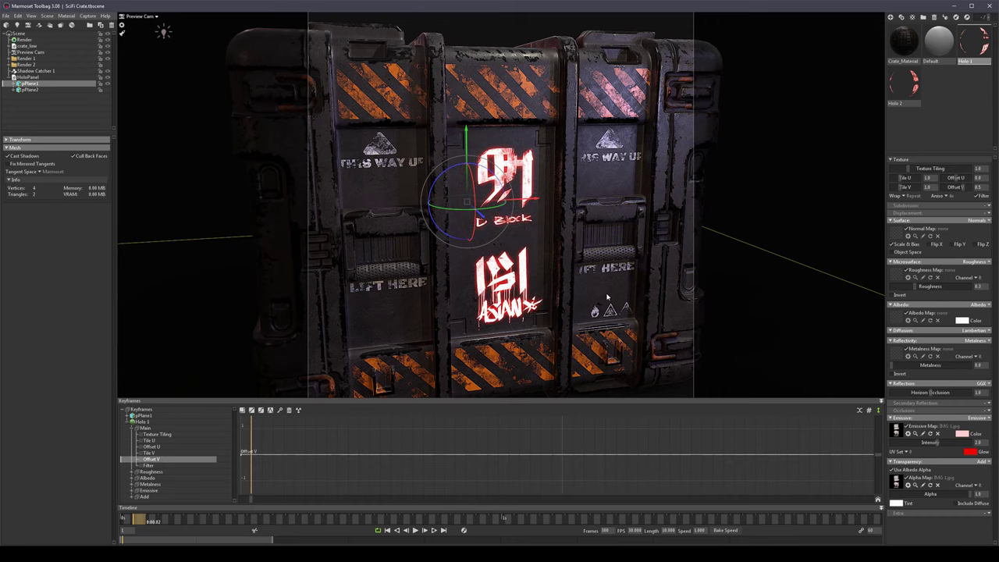
pyautogui.moveTo(133, 522)
pyautogui.mouseDown()
pyautogui.moveTo(218, 523)
pyautogui.moveTo(72, 524)
pyautogui.moveTo(140, 521)
pyautogui.mouseUp()
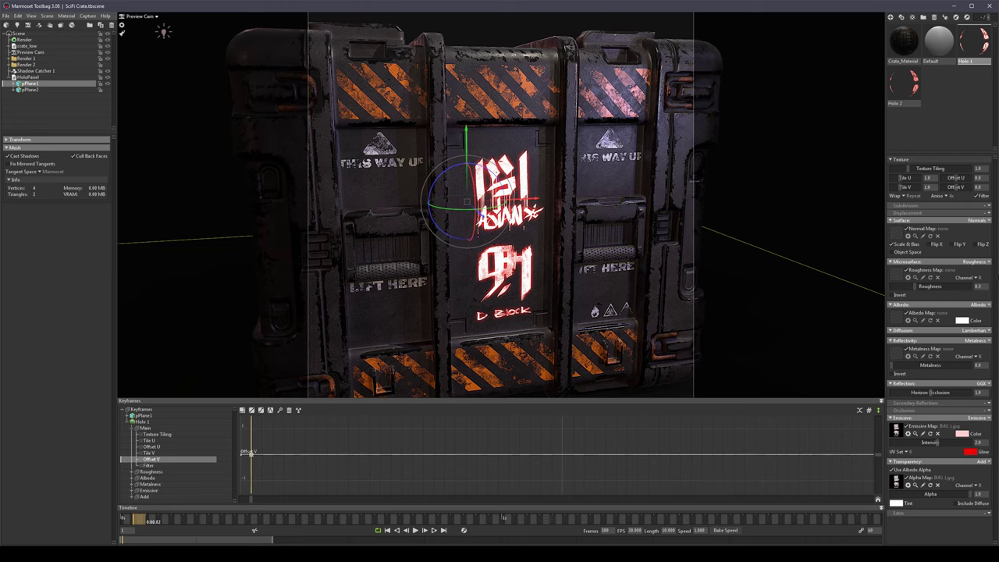
pyautogui.write('0.5')
pyautogui.press('Return')
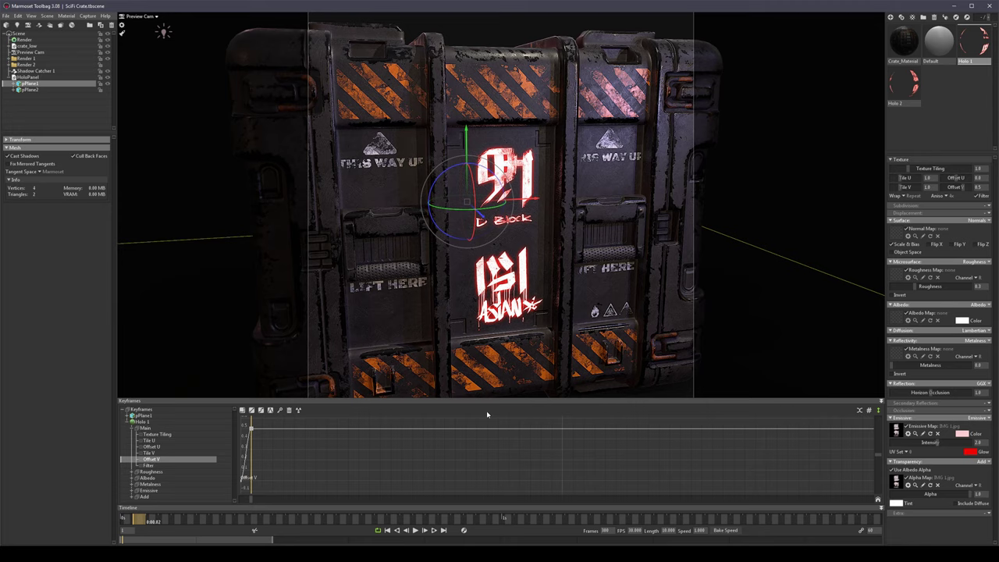
# Add an Offset V keyframe at 0:00.24, and try an Offset V of 0 at 0:00.25.
pyautogui.moveTo(143, 520); pyautogui.dragTo(424, 512)
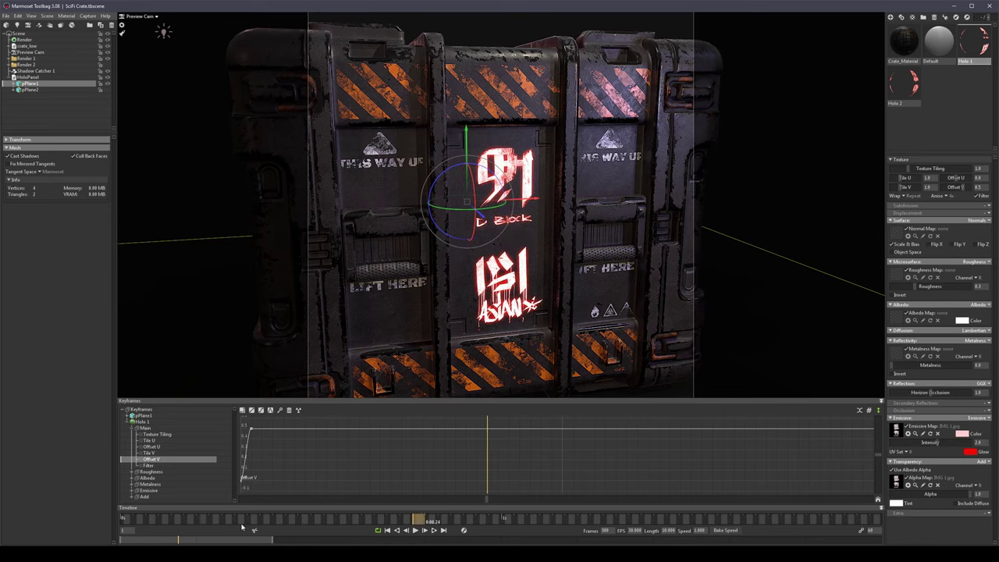
pyautogui.click(280, 410)
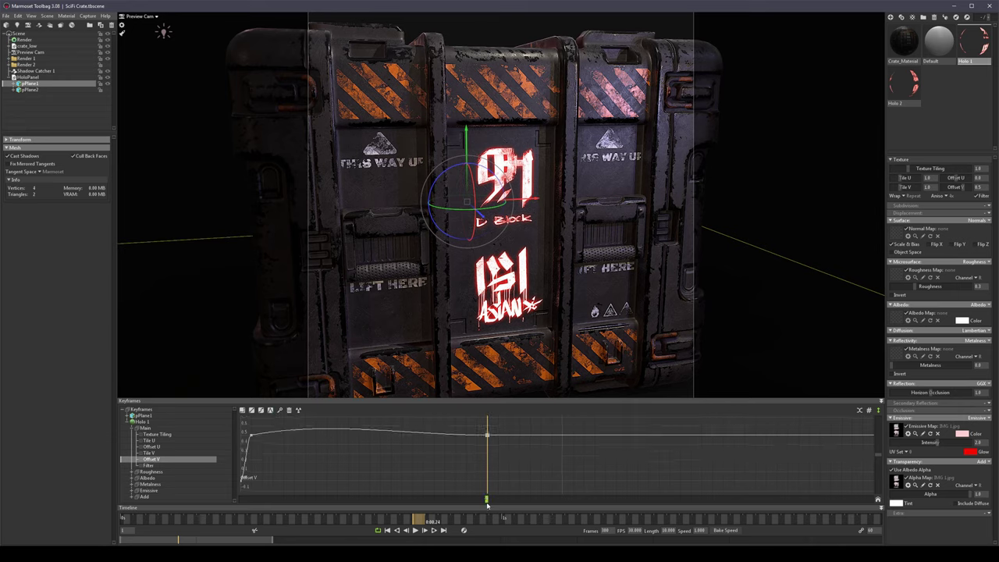
pyautogui.moveTo(425, 521); pyautogui.dragTo(447, 519)
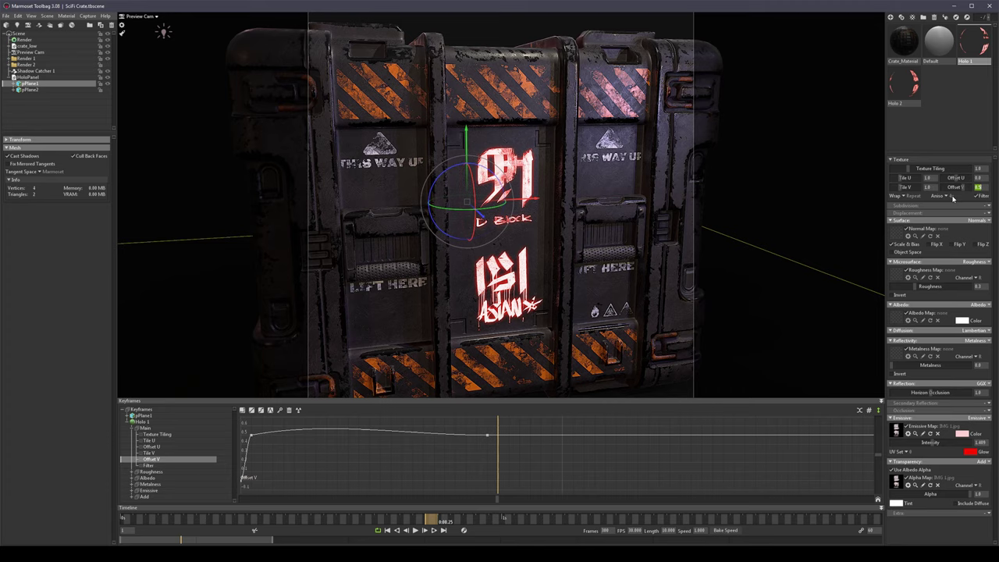
pyautogui.write('0')
pyautogui.press('Return')
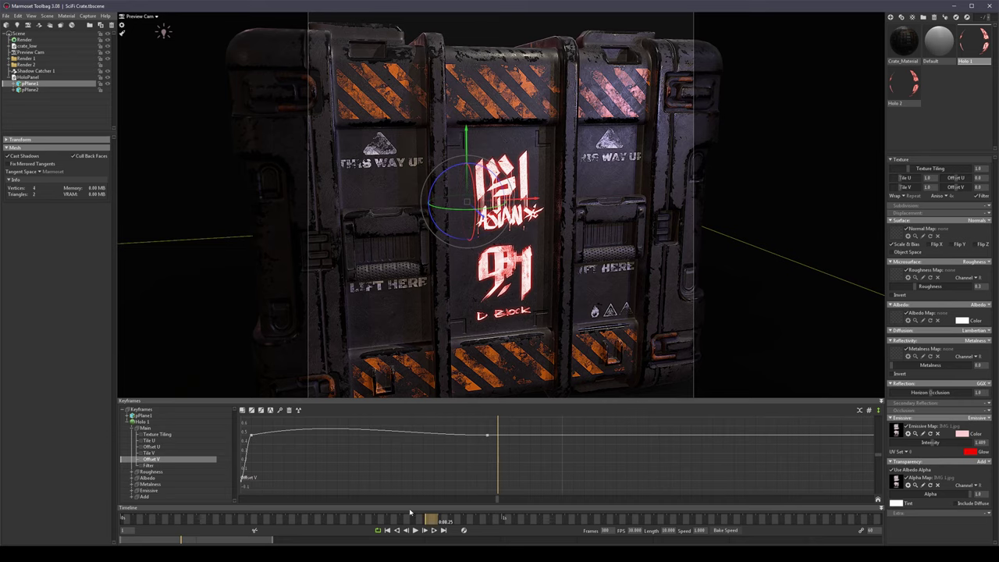
# Add Offset V keyframes at 0:00.10 and 0:00.11 on the Holo 1 curve.
pyautogui.moveTo(434, 521); pyautogui.dragTo(163, 523)
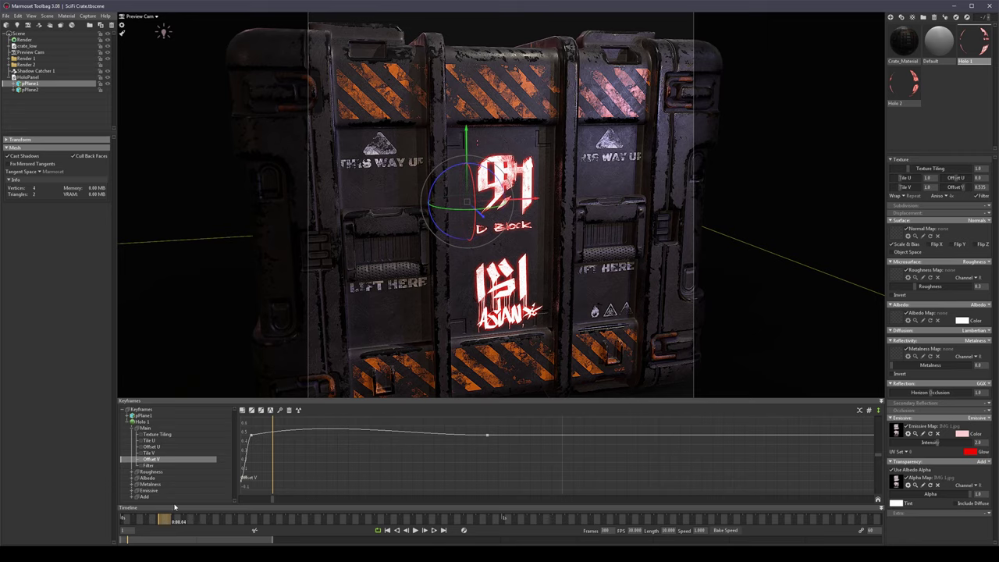
pyautogui.moveTo(165, 520); pyautogui.dragTo(224, 475)
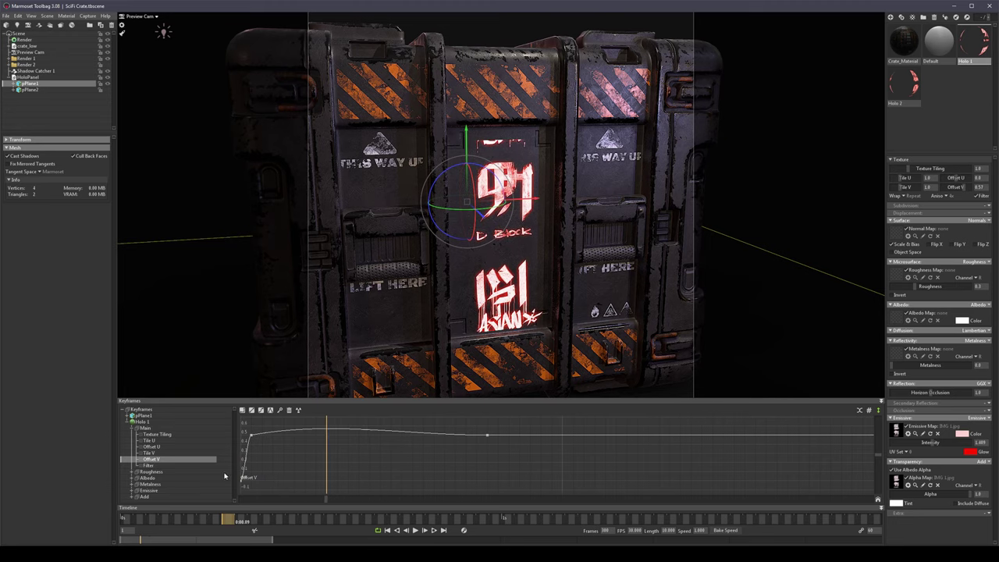
pyautogui.click(280, 410)
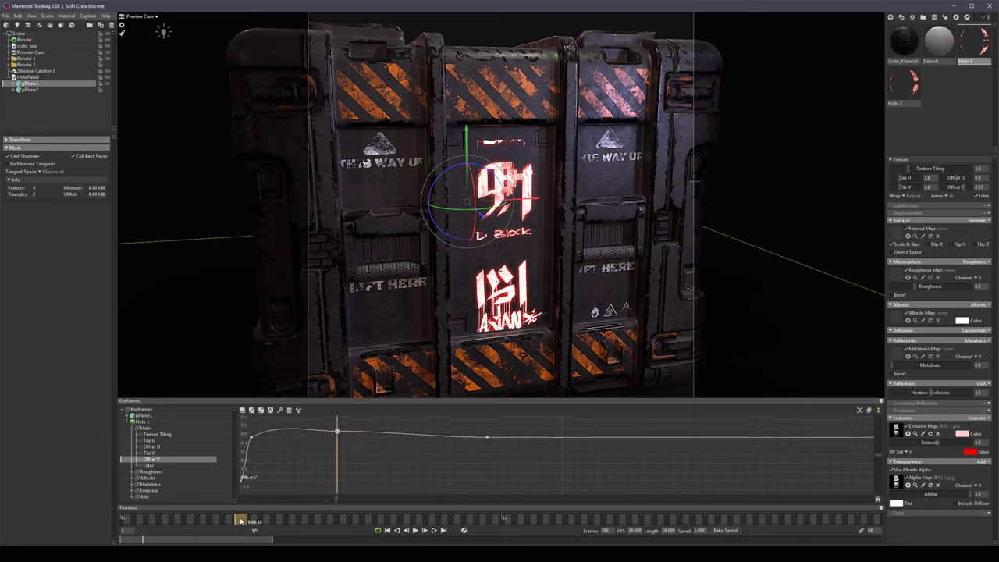
pyautogui.moveTo(241, 520); pyautogui.dragTo(253, 519)
pyautogui.click(279, 410)
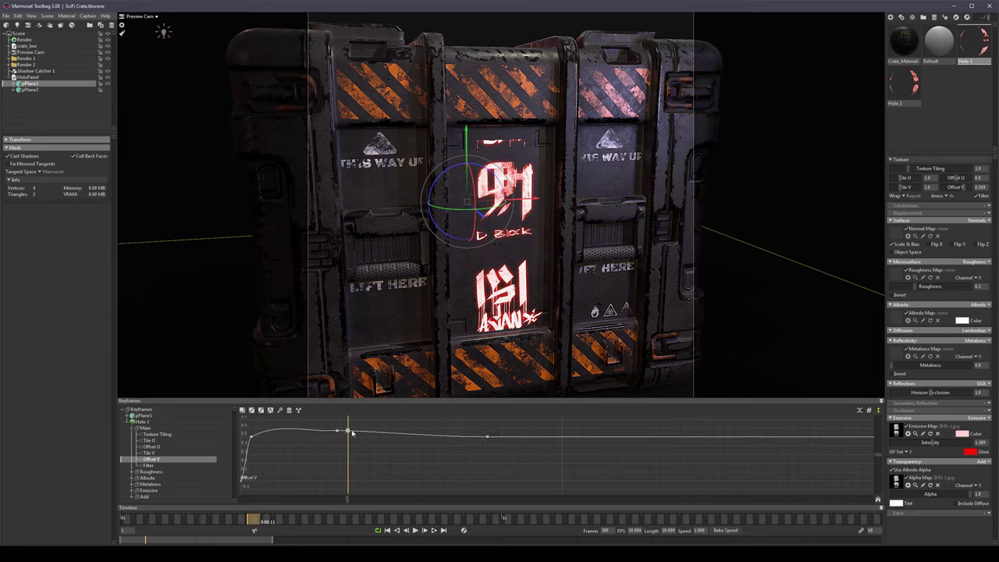
# Add an Offset V keyframe at 0:00.14 and slightly lower the one at 0:00.11.
pyautogui.click(358, 522)
pyautogui.moveTo(357, 522); pyautogui.dragTo(290, 520)
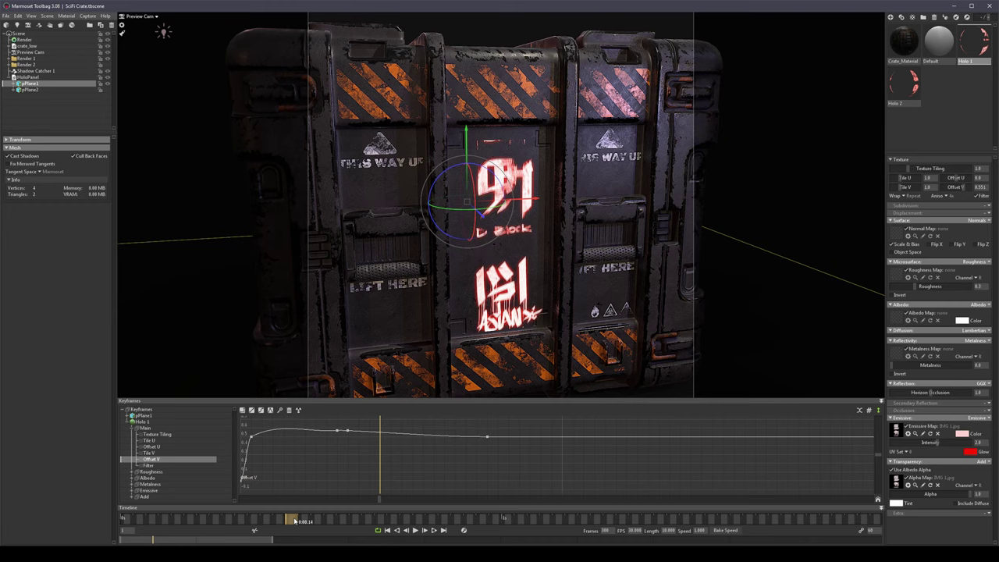
pyautogui.click(279, 410)
pyautogui.click(348, 432)
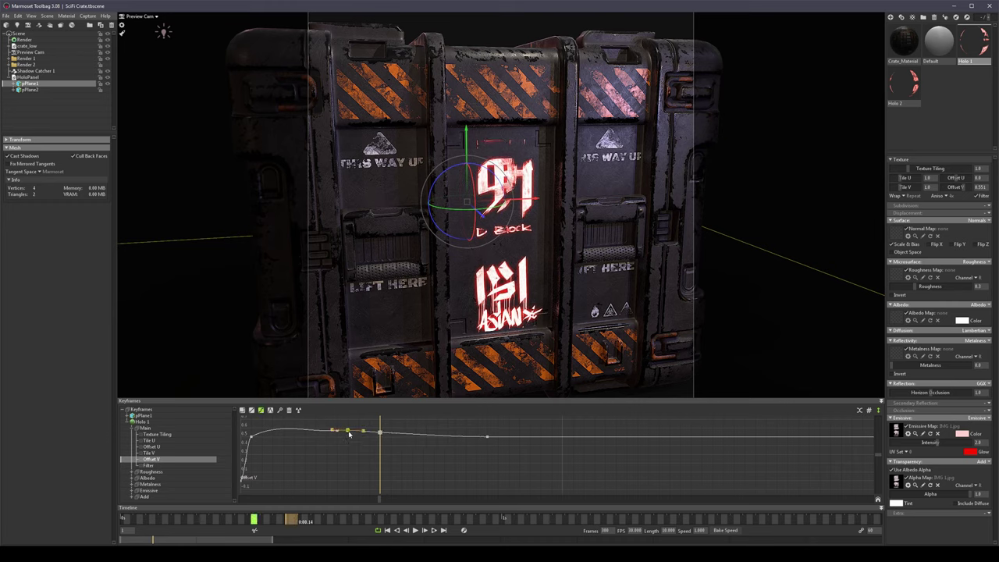
pyautogui.moveTo(348, 432); pyautogui.dragTo(348, 434)
# Add an Offset V keyframe at 0:00.15 and slightly lower the one at 0:00.14.
pyautogui.click(380, 433)
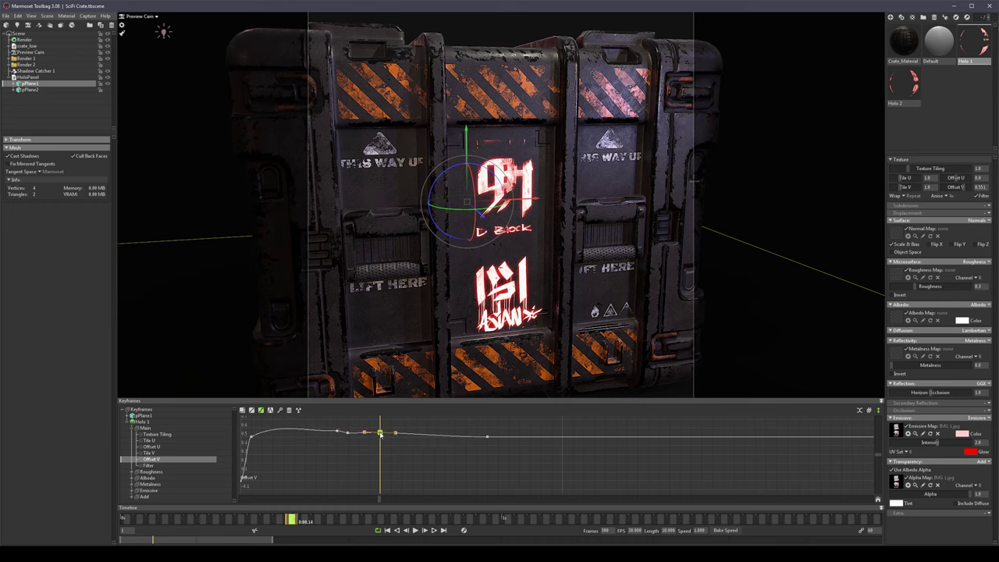
pyautogui.click(308, 521)
pyautogui.click(279, 411)
pyautogui.click(383, 441)
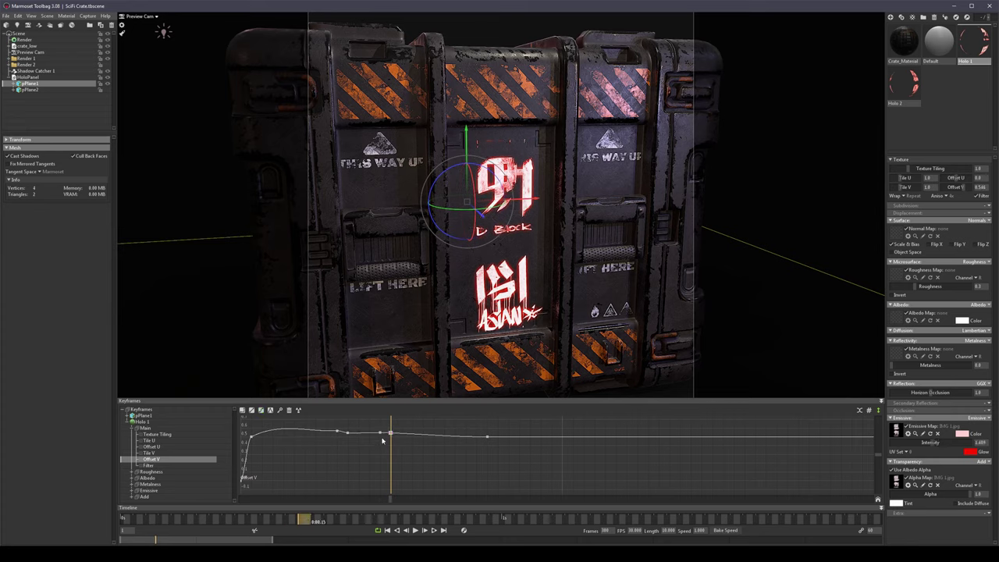
pyautogui.click(381, 434)
# Add Offset V keyframes at 0:01.17 and 0:01.18, lowering the one at 0:01.18 to about 0.46.
pyautogui.moveTo(308, 518); pyautogui.dragTo(705, 454)
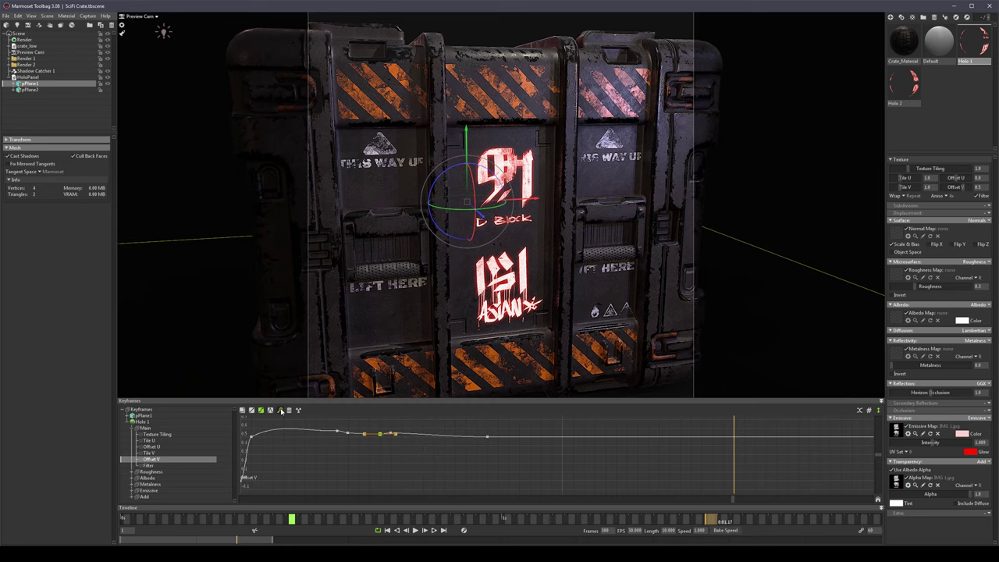
pyautogui.click(280, 410)
pyautogui.moveTo(710, 521)
pyautogui.mouseDown()
pyautogui.moveTo(769, 519)
pyautogui.moveTo(726, 517)
pyautogui.mouseUp()
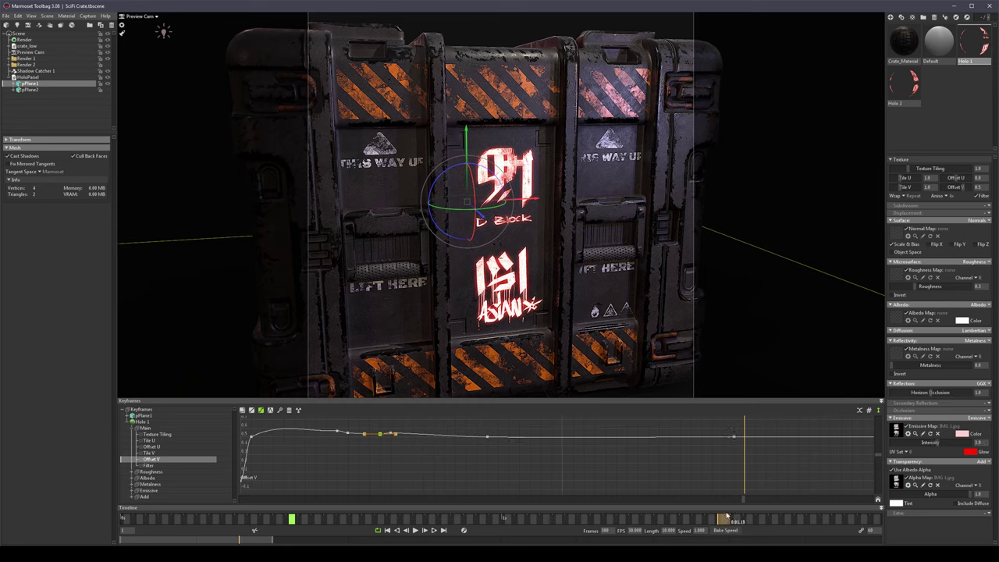
pyautogui.click(281, 410)
pyautogui.moveTo(745, 437); pyautogui.dragTo(746, 442)
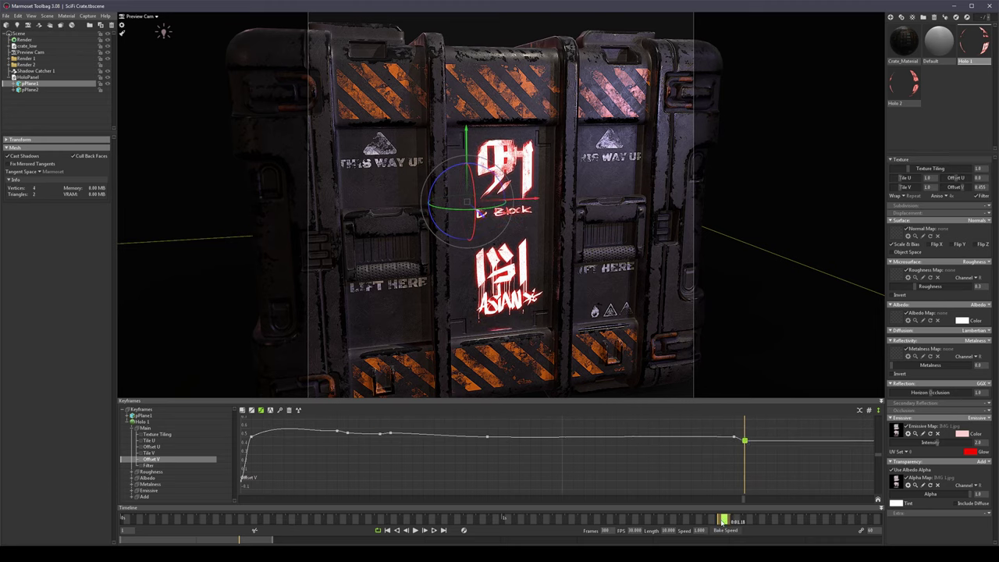
# Key Holo 1's Offset V at 0.5 on frame 0:01.25.
pyautogui.moveTo(723, 522); pyautogui.dragTo(818, 521)
pyautogui.click(281, 410)
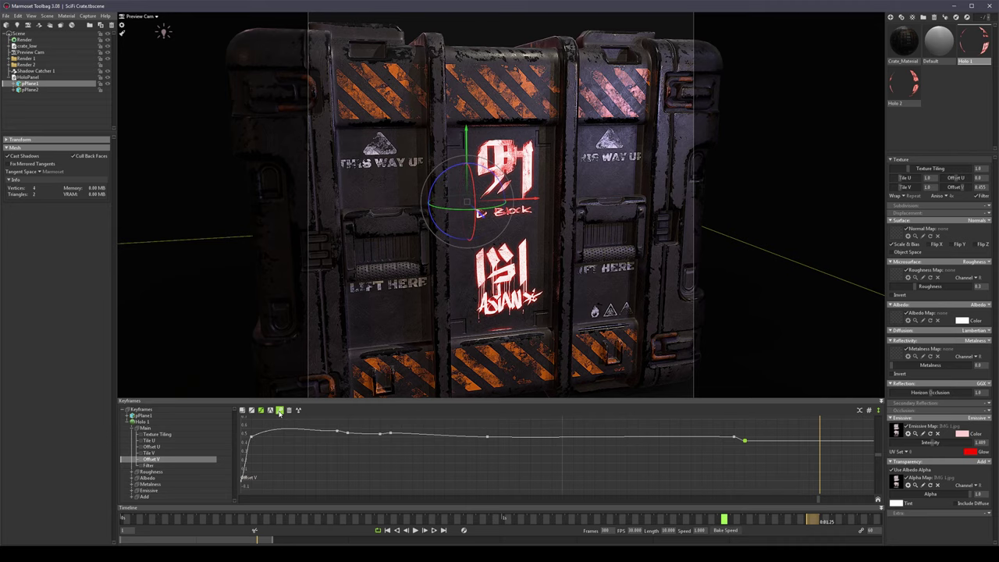
pyautogui.click(819, 442)
pyautogui.moveTo(986, 188); pyautogui.dragTo(939, 189)
pyautogui.write('0.5')
pyautogui.press('Return')
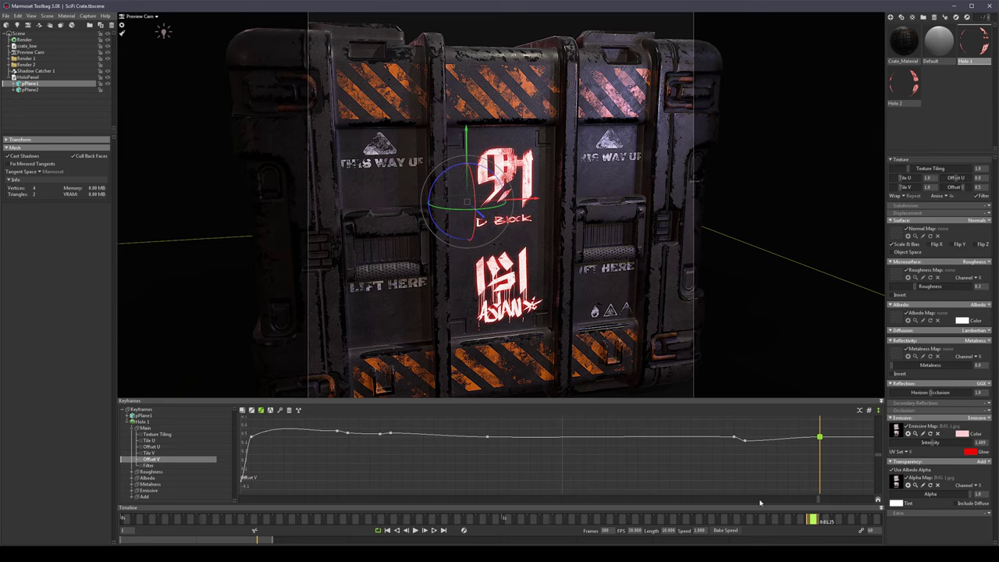
# Key Holo 1's Offset V at 0 on frame 0:01.26.
pyautogui.moveTo(812, 521); pyautogui.dragTo(822, 496)
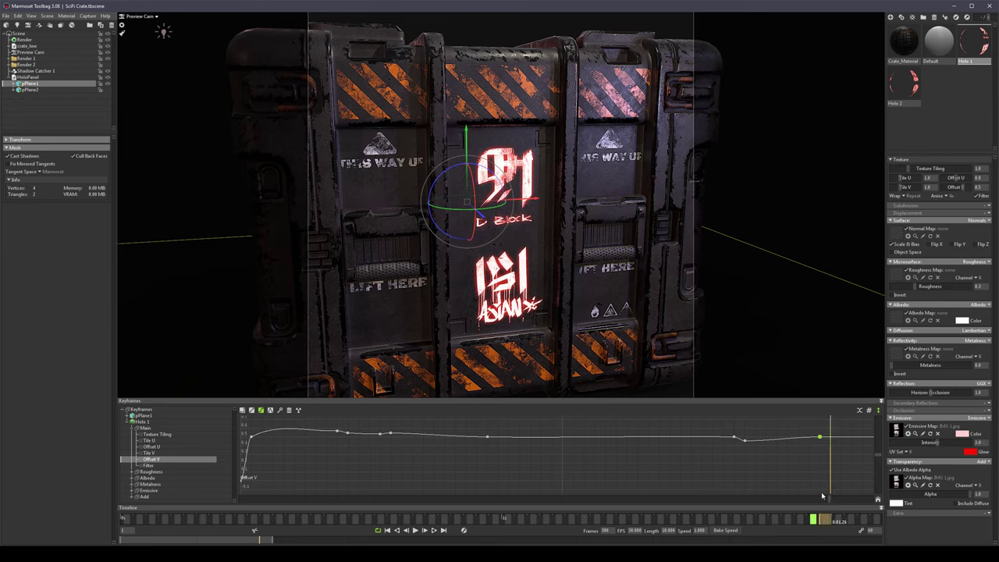
pyautogui.click(280, 410)
pyautogui.write('0')
pyautogui.press('Return')
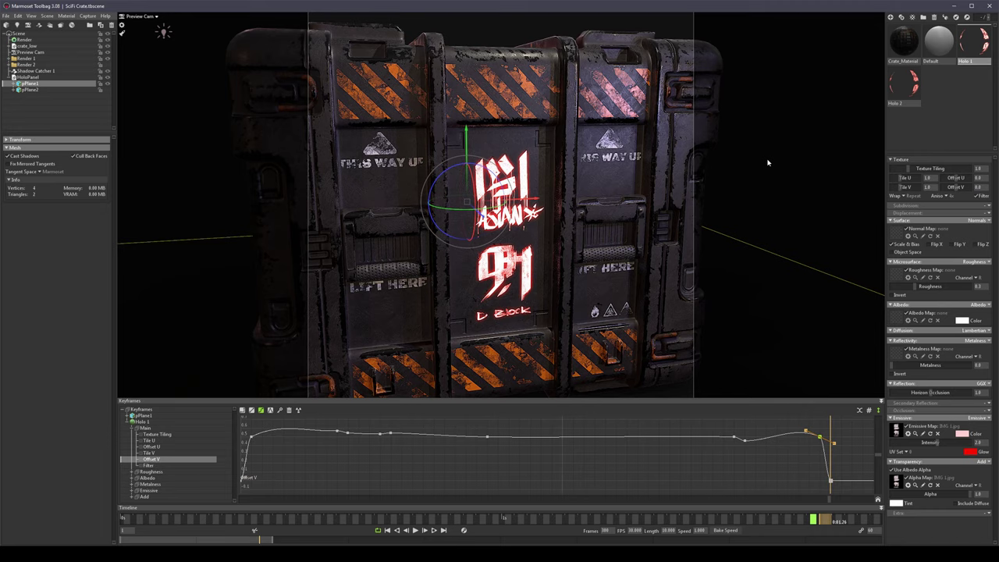
# Clear the panel selection, play the animation to check the artwork shift, and return to frame 0:00.01.
pyautogui.click(771, 159)
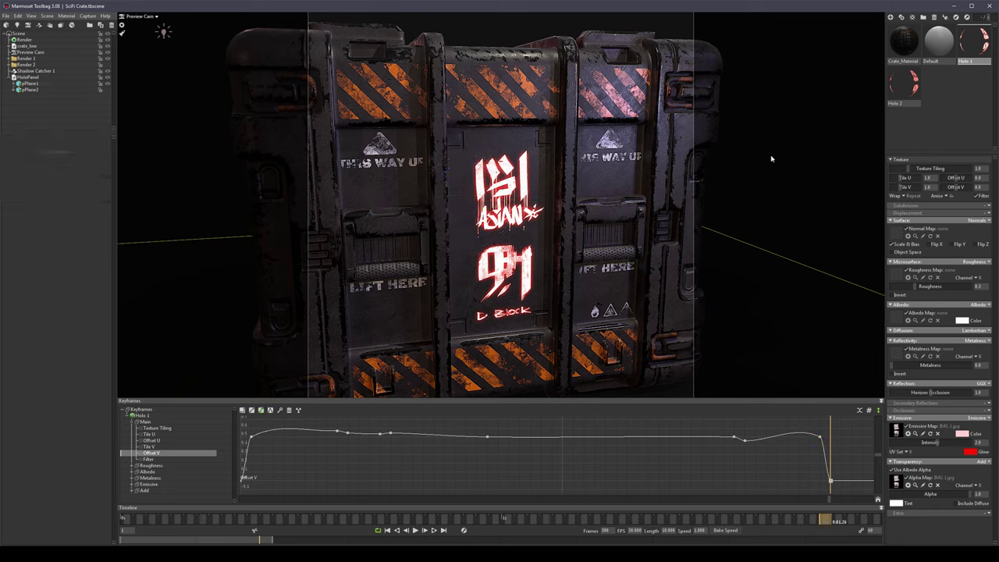
pyautogui.press('space')
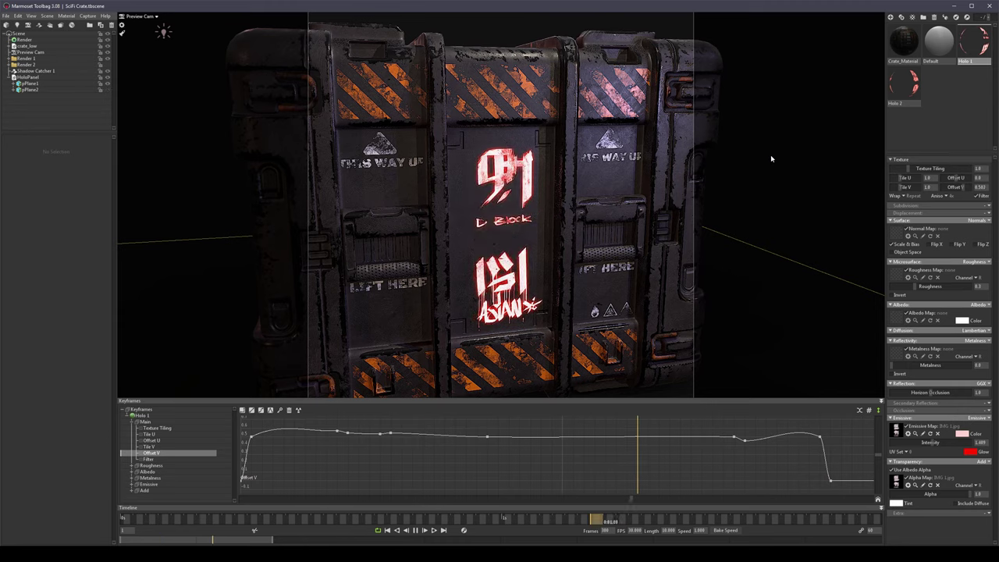
pyautogui.press('space')
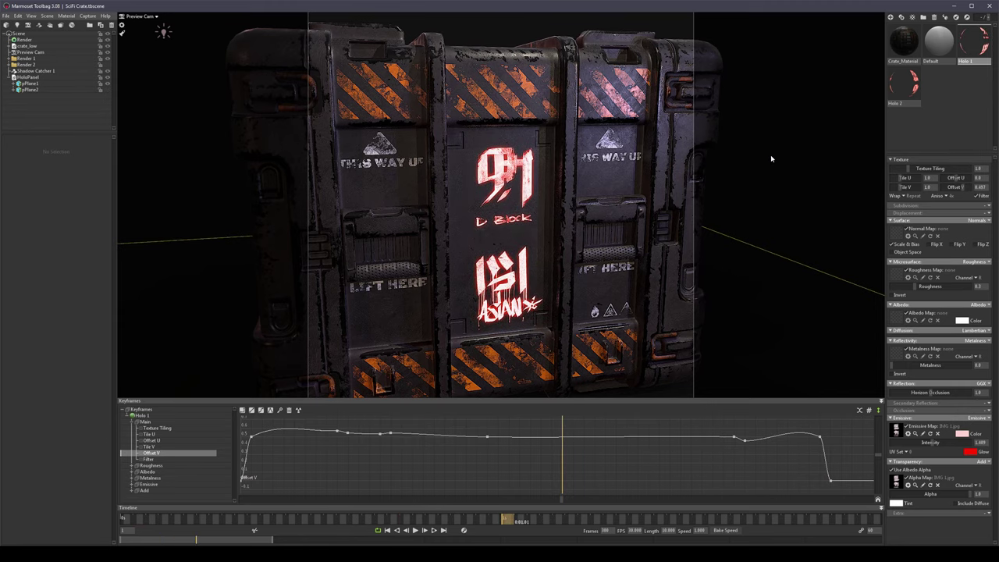
pyautogui.moveTo(156, 520); pyautogui.dragTo(121, 518)
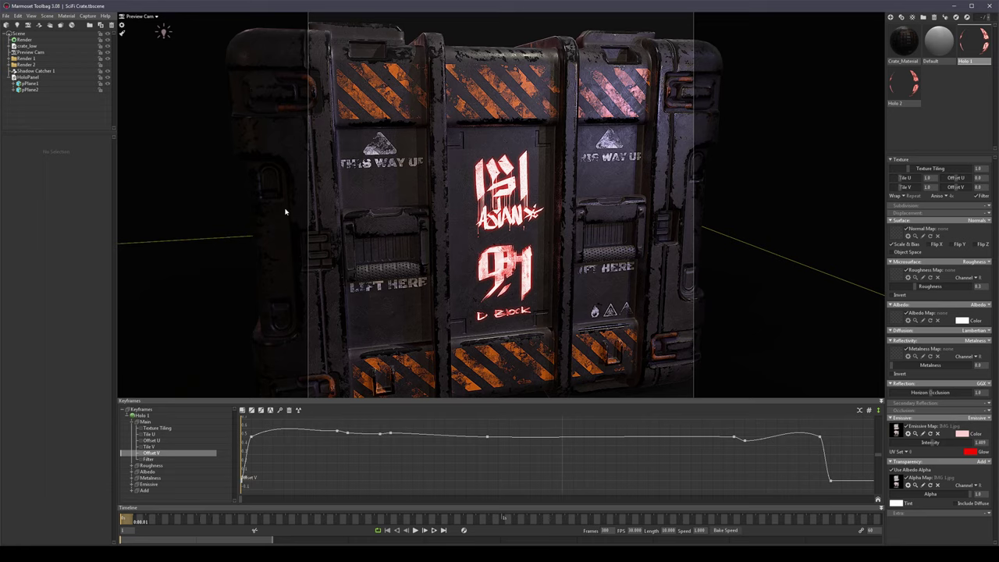
# Duplicate pPlane1 and rename the copy pPlane3.
pyautogui.click(28, 83)
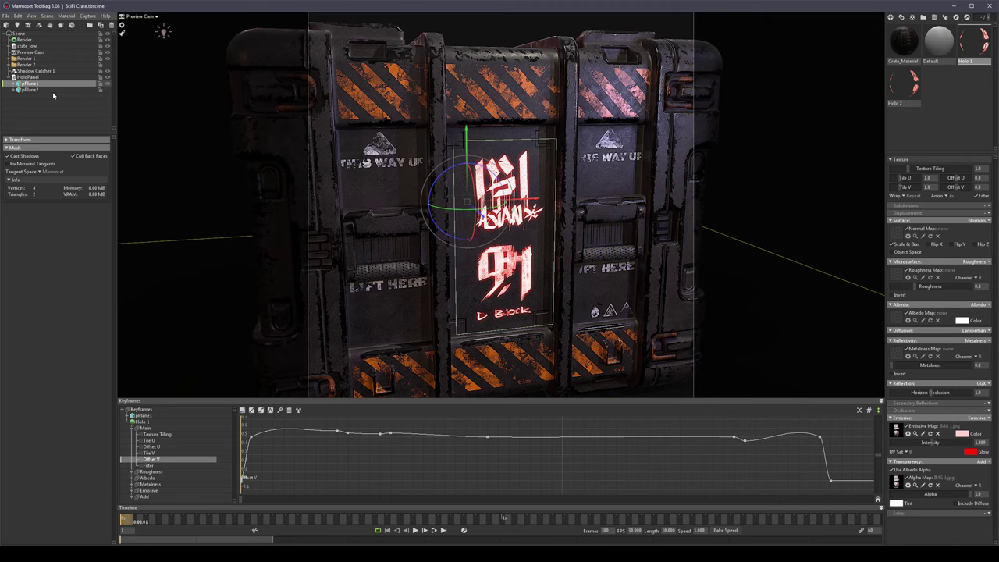
pyautogui.hotkey('ctrl', 'd')
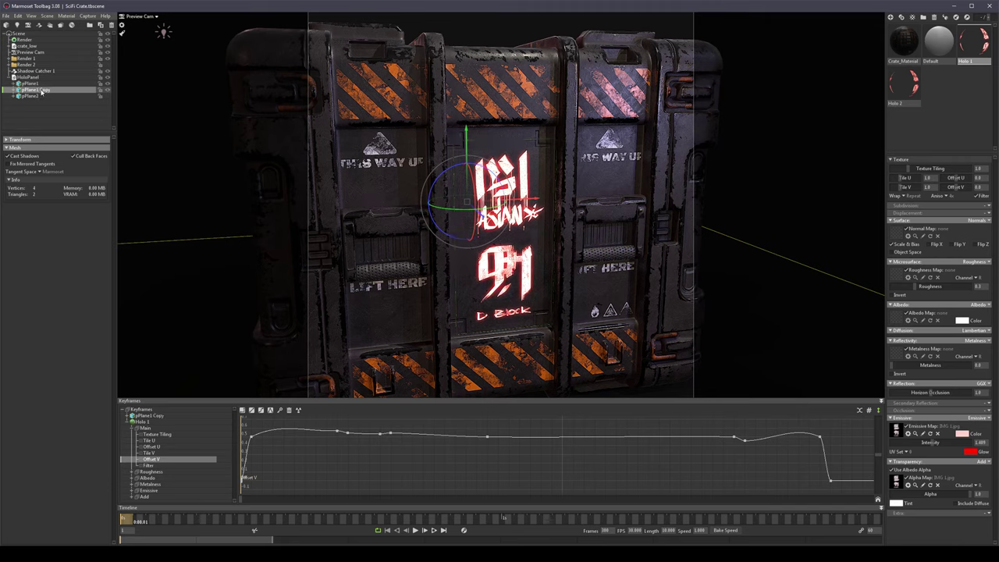
pyautogui.doubleClick(43, 91)
pyautogui.doubleClick(44, 91)
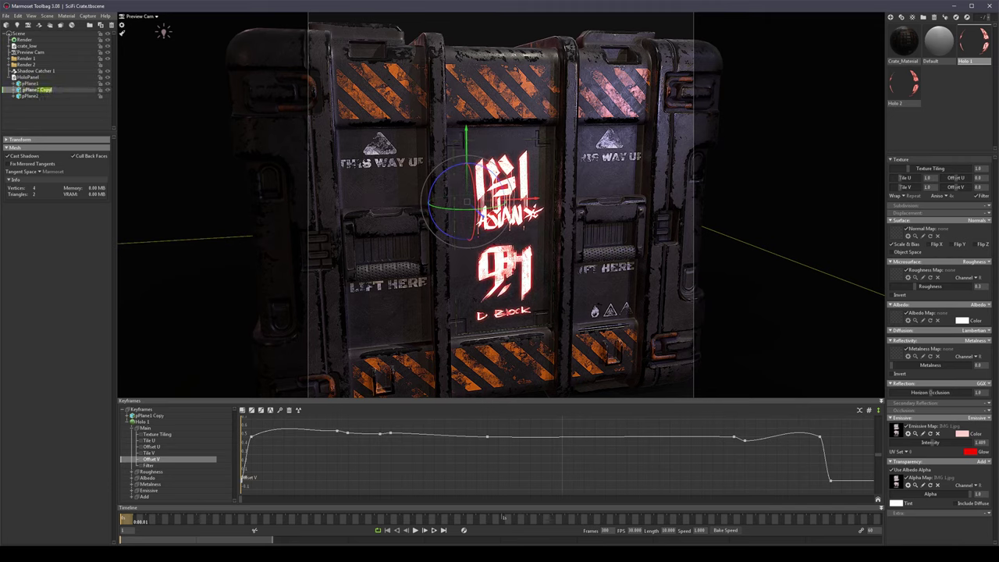
pyautogui.write('3')
pyautogui.press('Return')
pyautogui.doubleClick(45, 90)
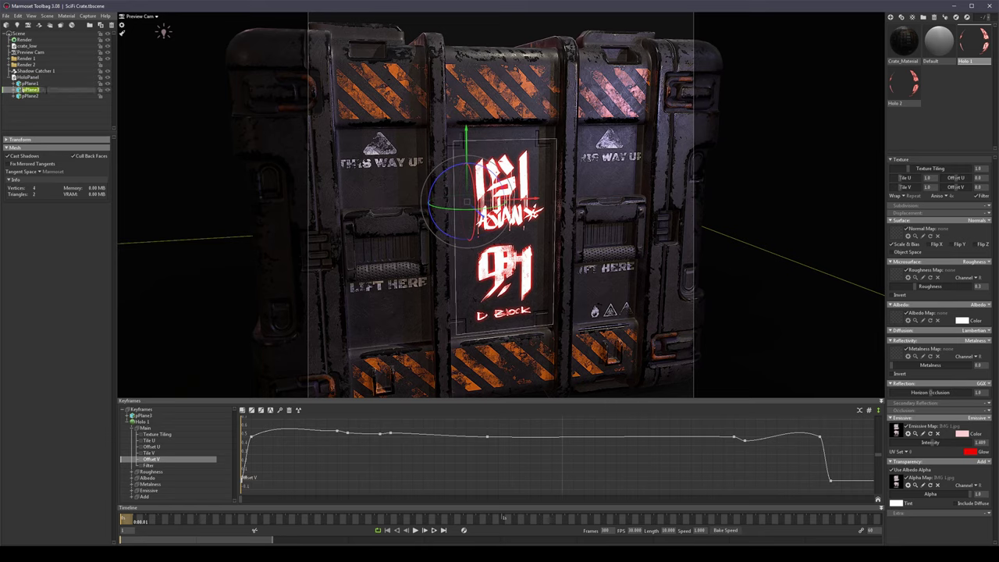
# Extend the duplicated plane's name to pPlane3 Skull.
pyautogui.click(46, 90)
pyautogui.write('Skull')
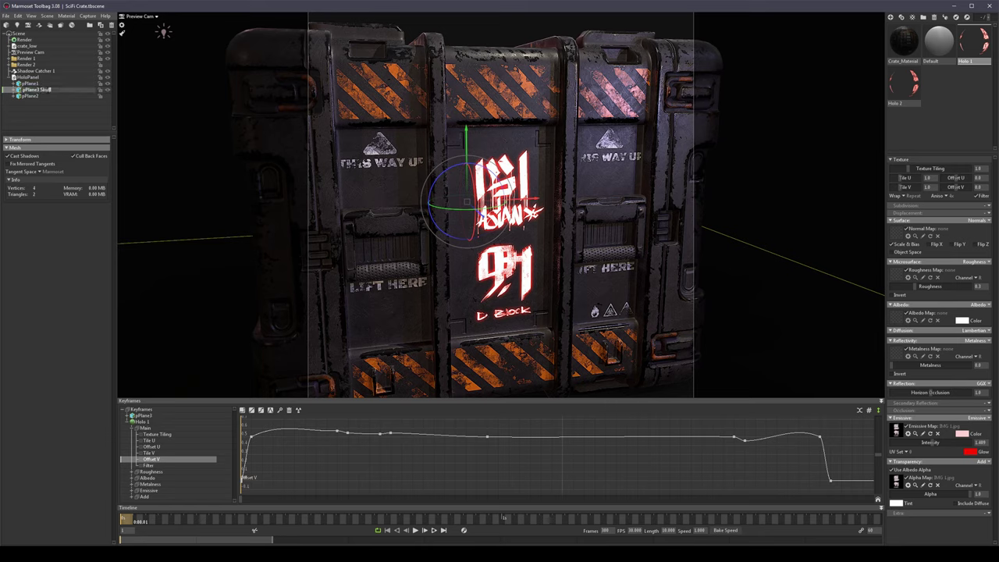
pyautogui.press('Return')
pyautogui.moveTo(43, 90); pyautogui.dragTo(23, 99)
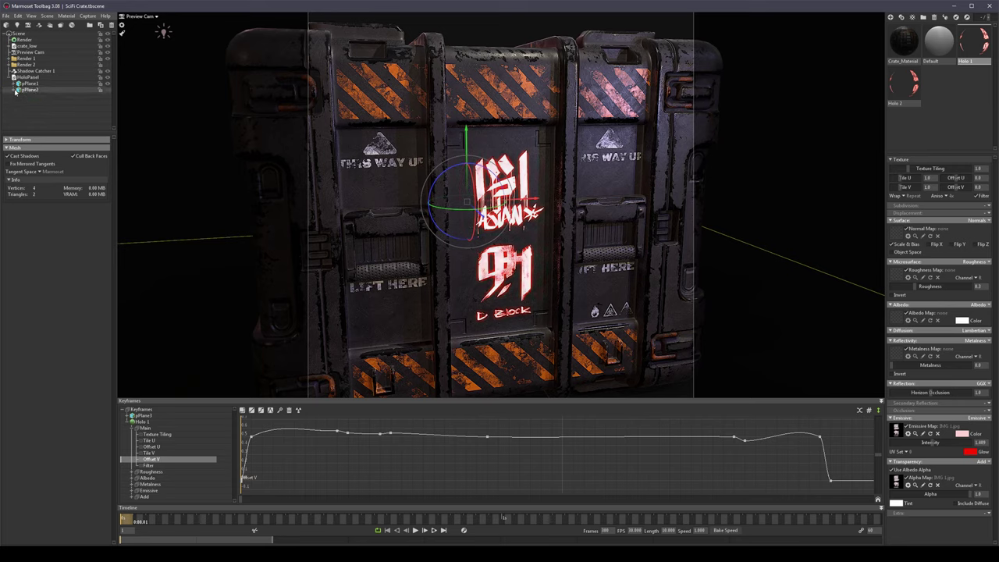
pyautogui.hotkey('ctrl', 'z')
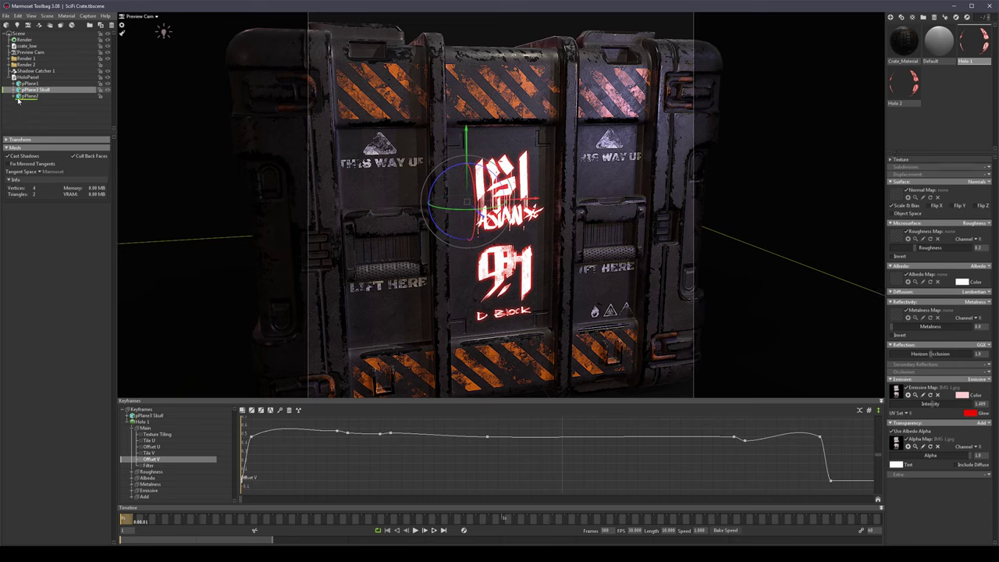
pyautogui.moveTo(18, 100); pyautogui.dragTo(19, 102)
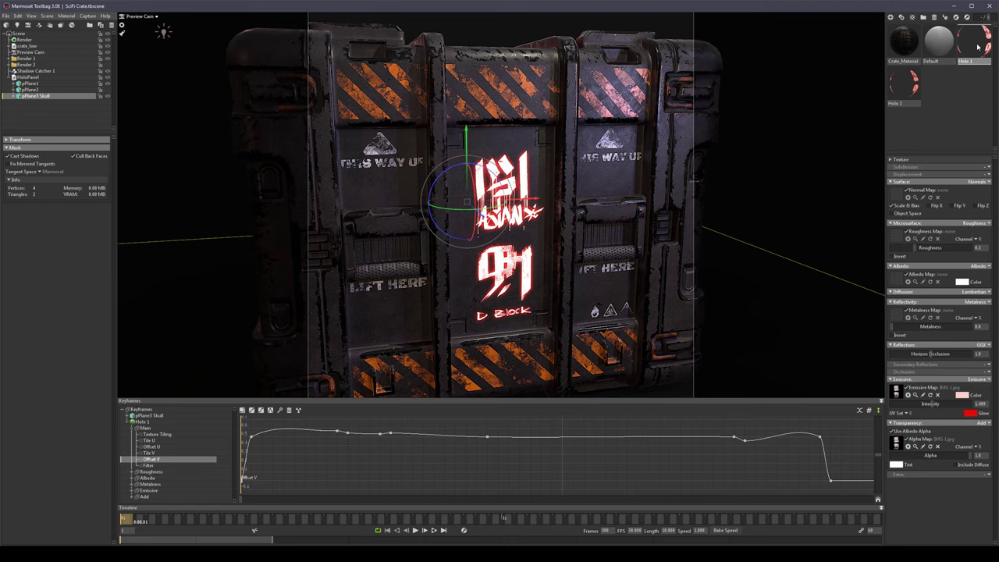
pyautogui.hotkey('ctrl', 'd')
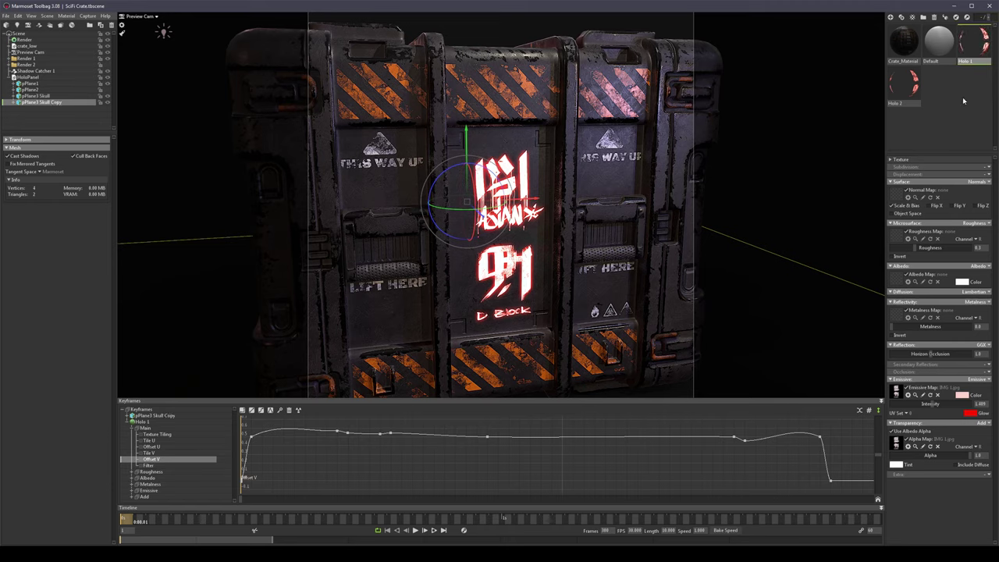
pyautogui.hotkey('ctrl', 'z')
pyautogui.hotkey('ctrl', 'z')
# Duplicate the Holo 1 material and rename the copy Holo 3 Skull.
pyautogui.click(902, 17)
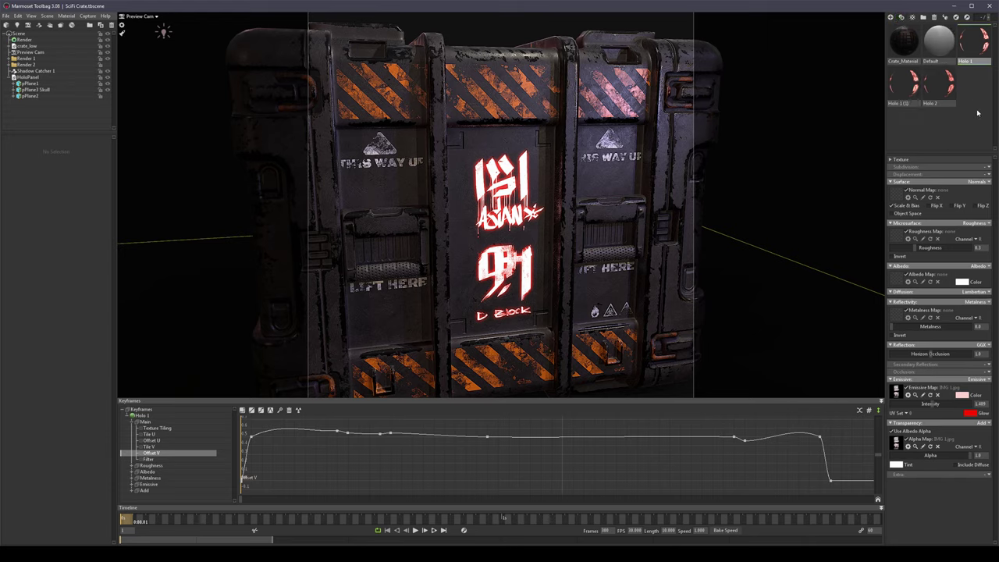
pyautogui.click(904, 102)
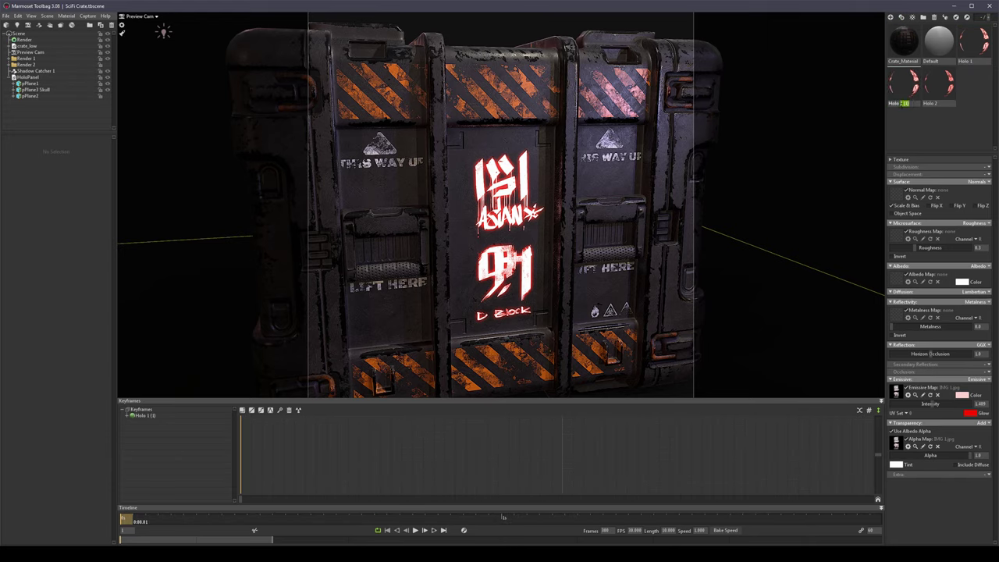
pyautogui.write('2 Skull')
pyautogui.press('Return')
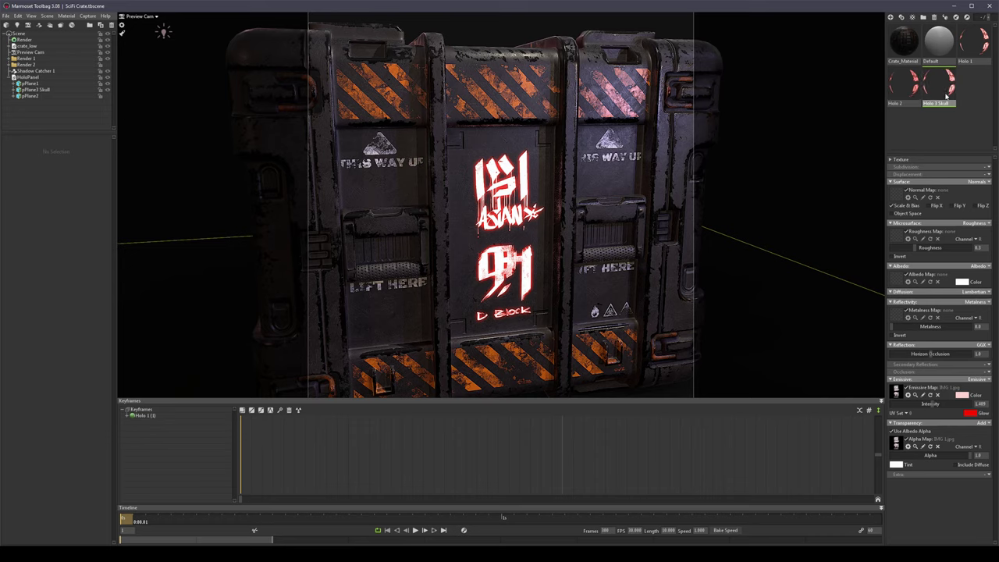
# Assign the Holo 3 Skull material to pPlane3 Skull and move that plane below pPlane2 in the scene hierarchy.
pyautogui.moveTo(948, 82); pyautogui.dragTo(24, 89)
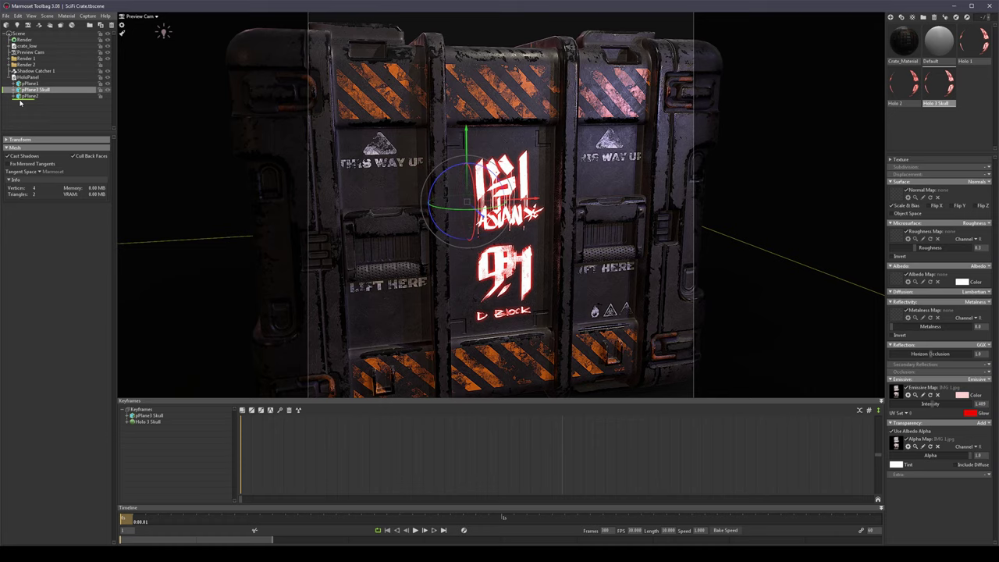
pyautogui.moveTo(21, 100); pyautogui.dragTo(22, 99)
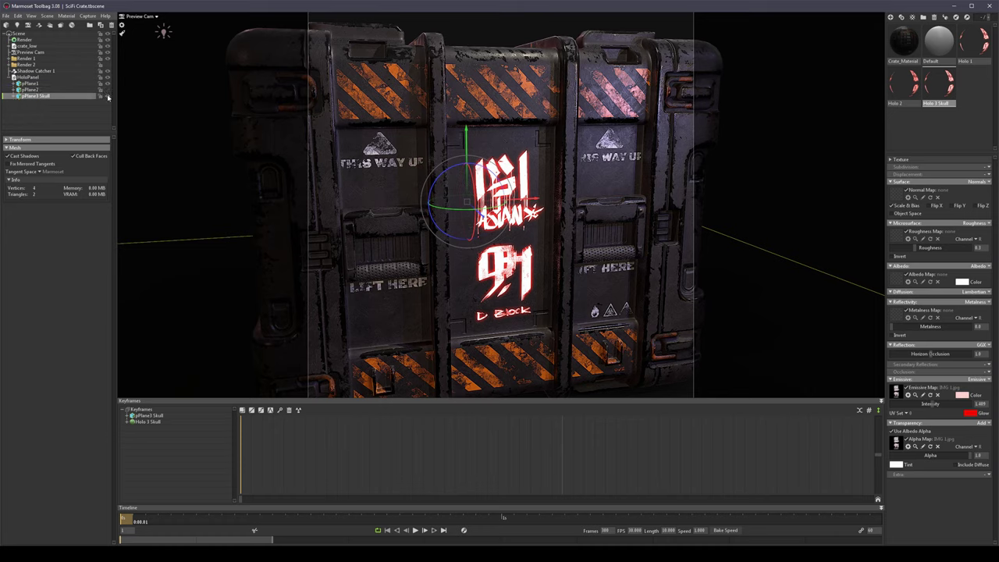
# Load IMG 3.jpg from the Textures > Holo Panel folder as Holo 3 Skull's emissive and alpha maps.
pyautogui.click(897, 390)
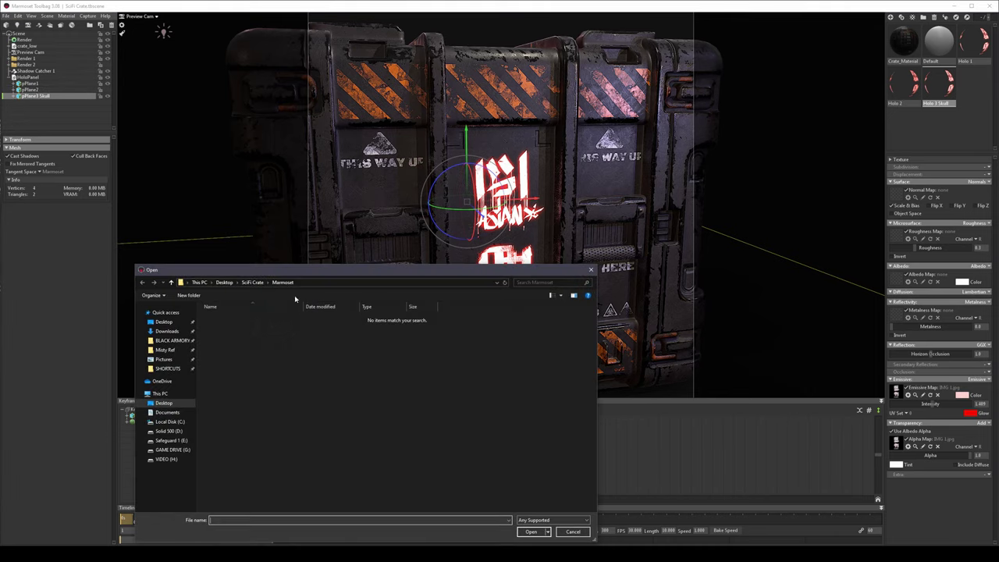
pyautogui.doubleClick(220, 376)
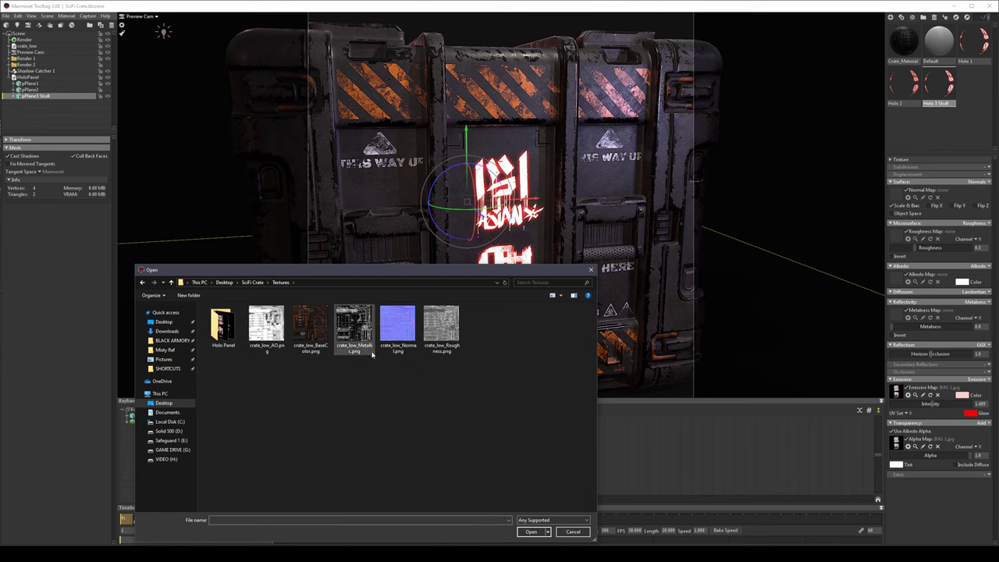
pyautogui.doubleClick(223, 324)
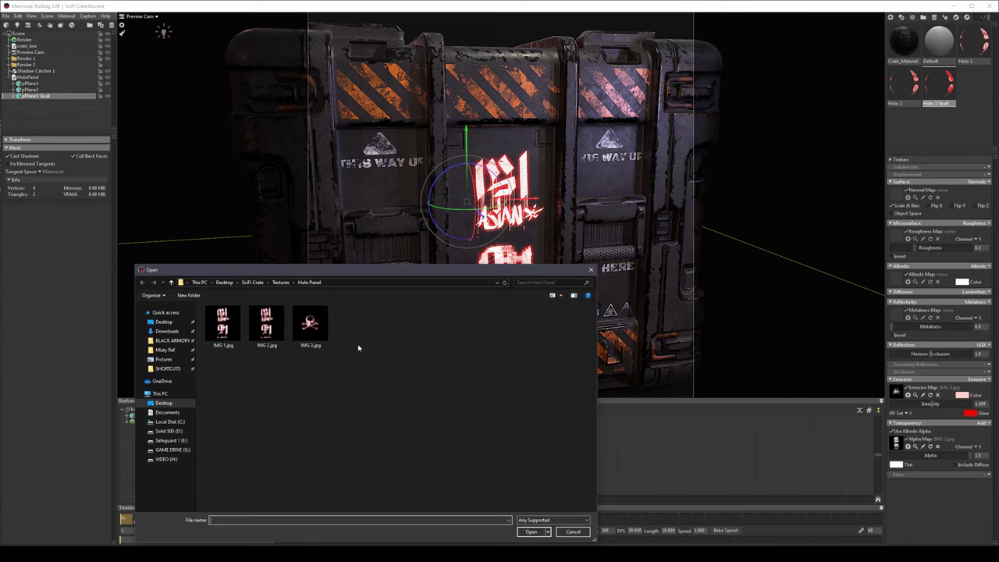
pyautogui.doubleClick(310, 324)
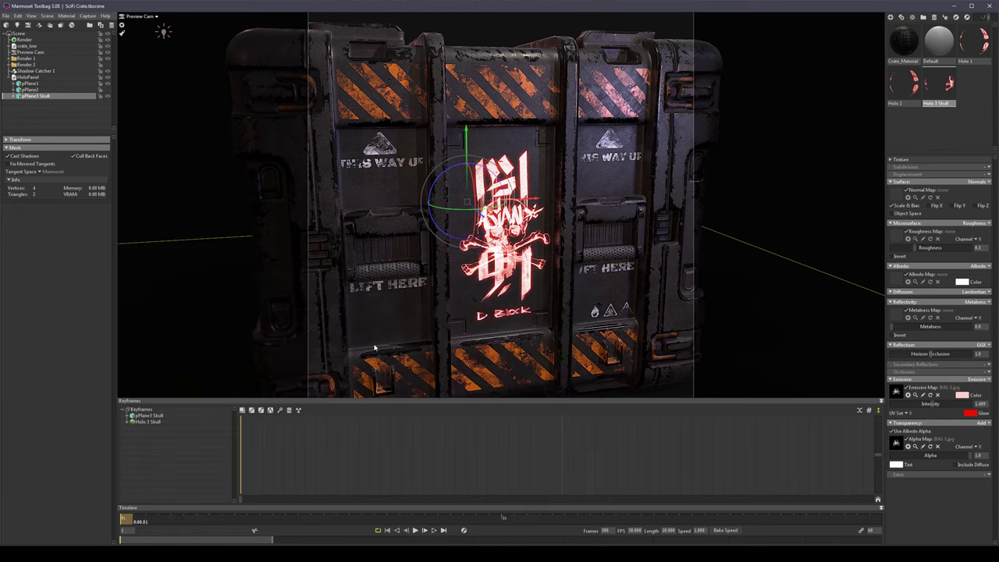
# Preview the skull artwork with pPlane1 temporarily hidden, then hide pPlane3 Skull.
pyautogui.click(108, 85)
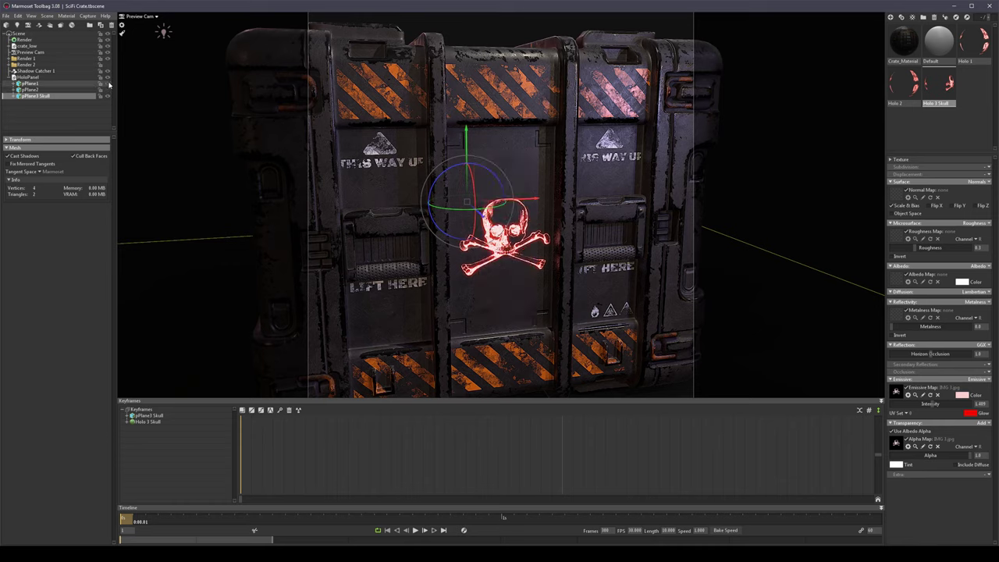
pyautogui.click(108, 84)
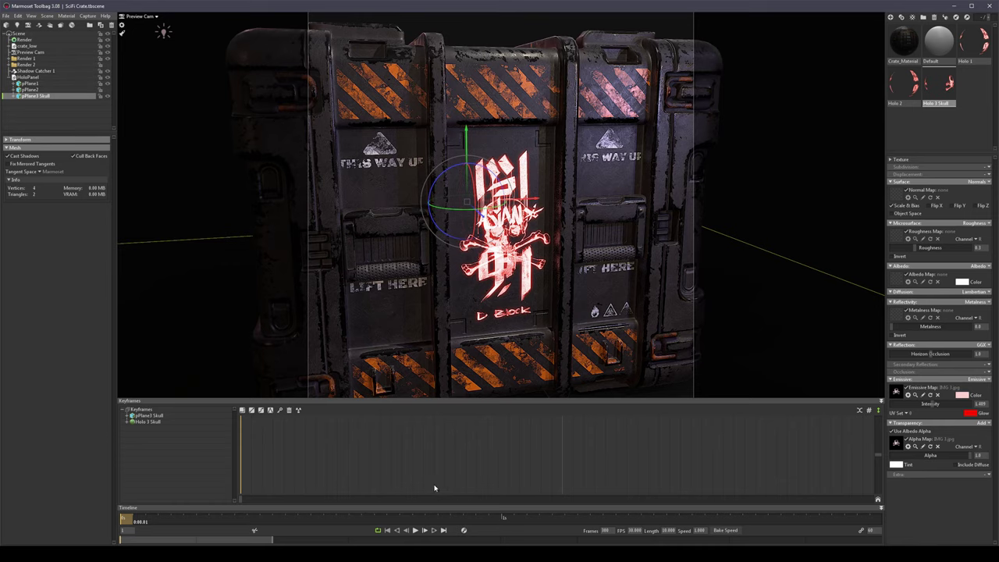
pyautogui.moveTo(610, 519); pyautogui.dragTo(105, 512)
pyautogui.click(107, 96)
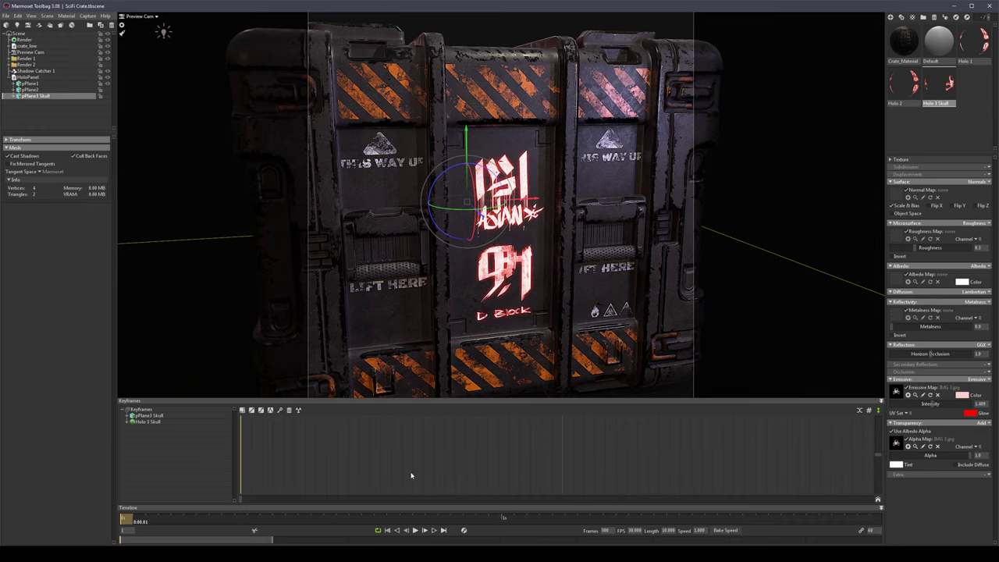
# Play the animation, stop just before frame 0:01.24, and key pPlane3 Skull's Visible property as off there.
pyautogui.press('space')
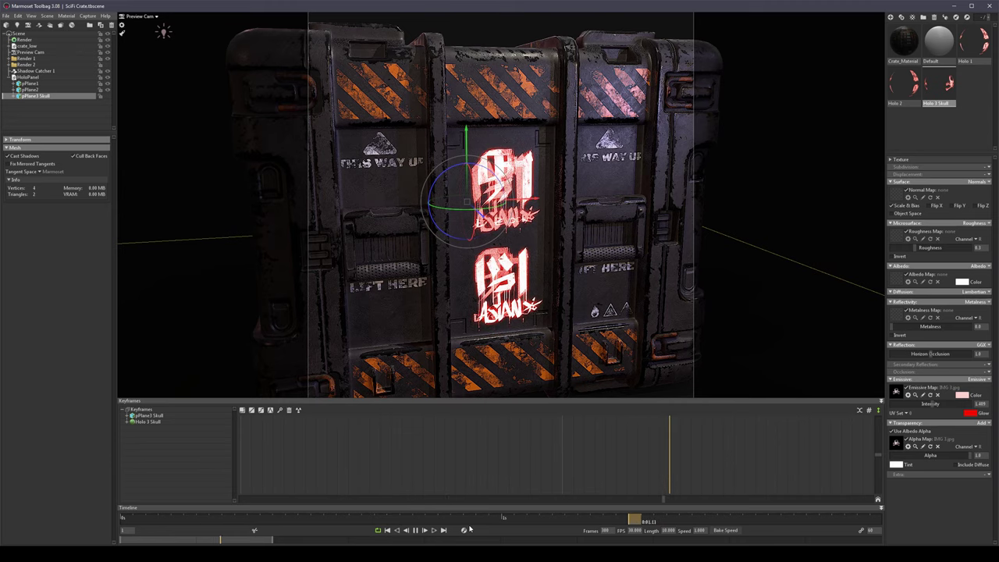
pyautogui.moveTo(794, 521); pyautogui.dragTo(790, 523)
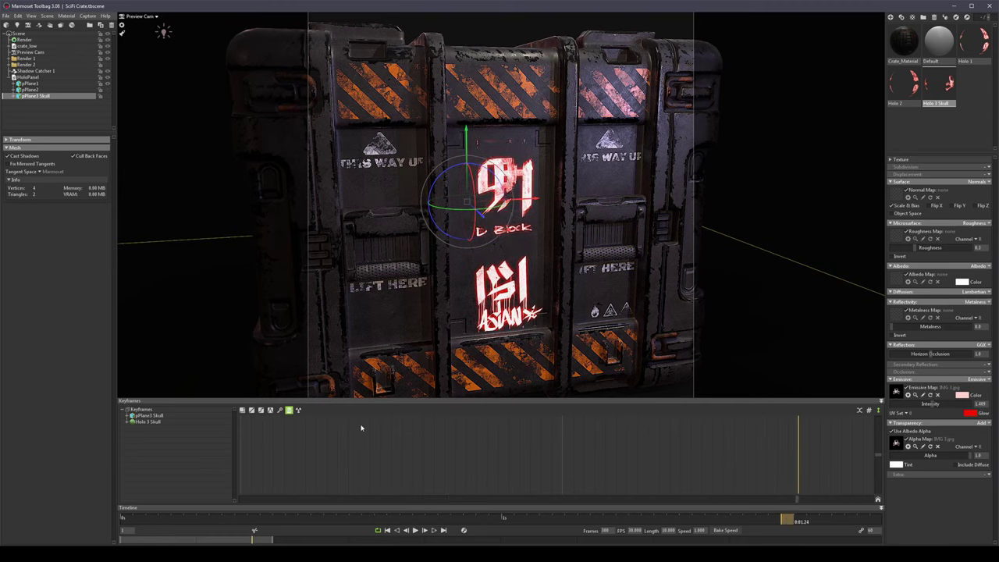
pyautogui.click(798, 523)
pyautogui.moveTo(798, 523); pyautogui.dragTo(786, 521)
pyautogui.click(146, 417)
pyautogui.doubleClick(145, 417)
pyautogui.click(146, 422)
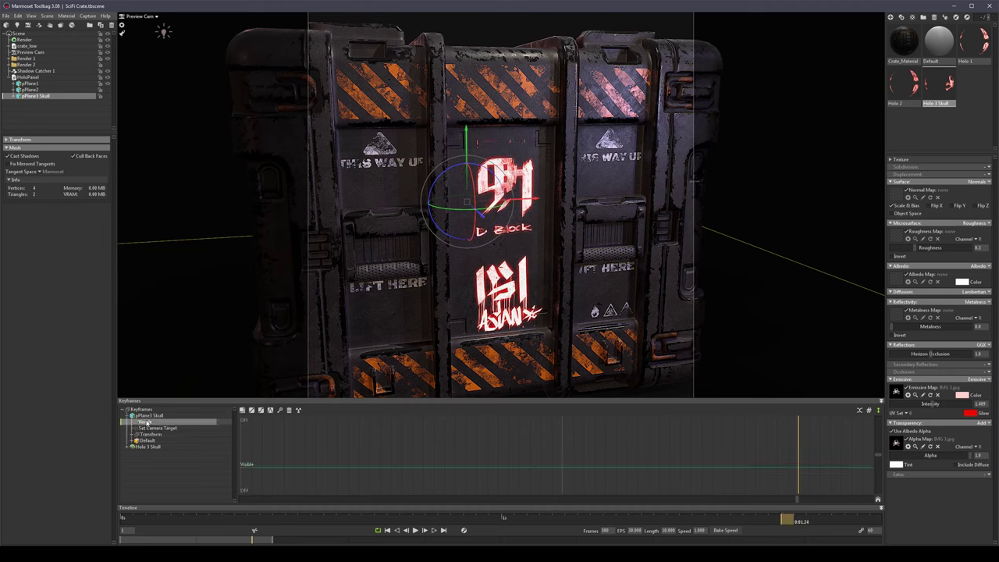
pyautogui.click(280, 409)
# Add a Visible key for pPlane3 Skull at frame 0:01.24 and set it to on.
pyautogui.click(796, 523)
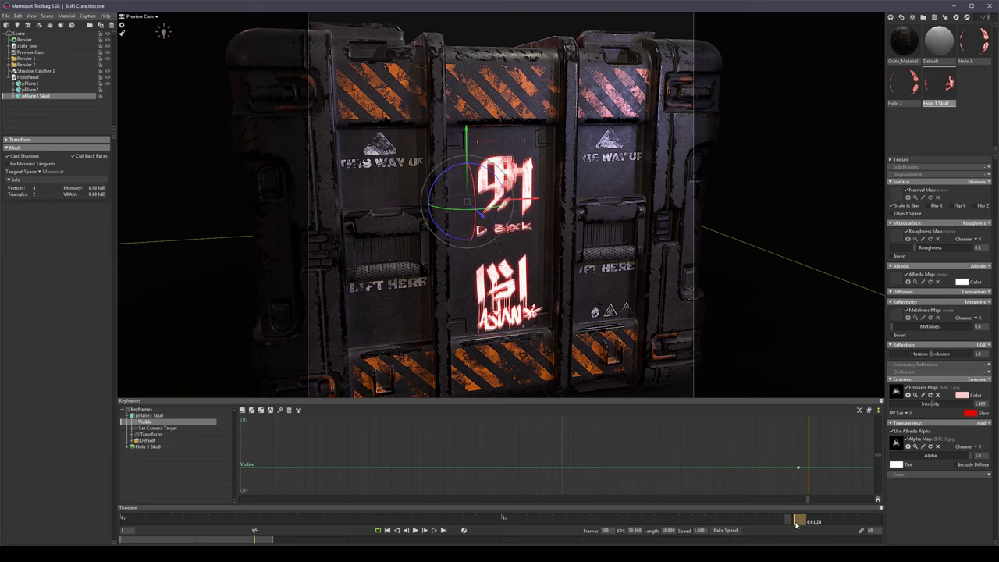
pyautogui.click(280, 410)
pyautogui.click(809, 466)
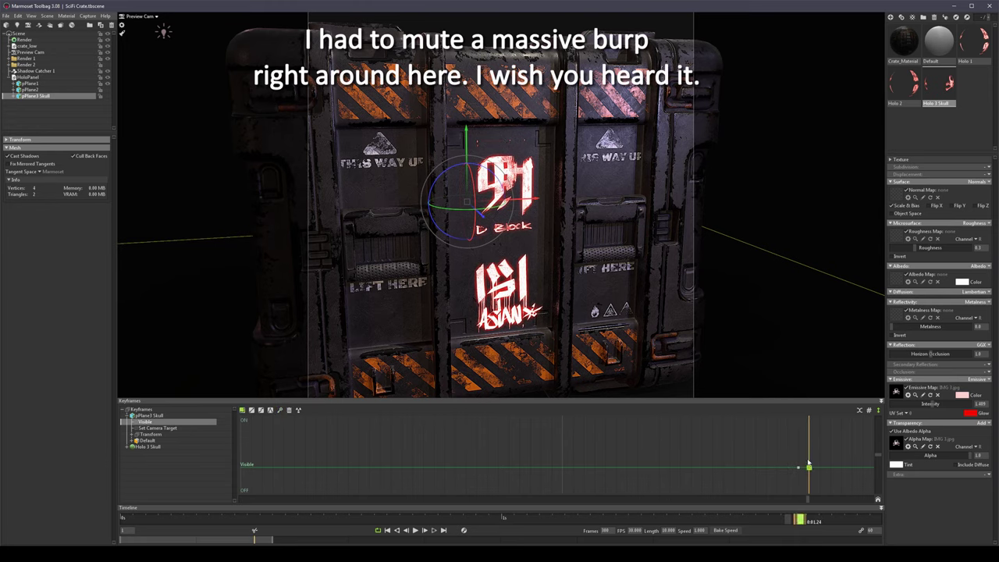
pyautogui.moveTo(809, 467); pyautogui.dragTo(809, 443)
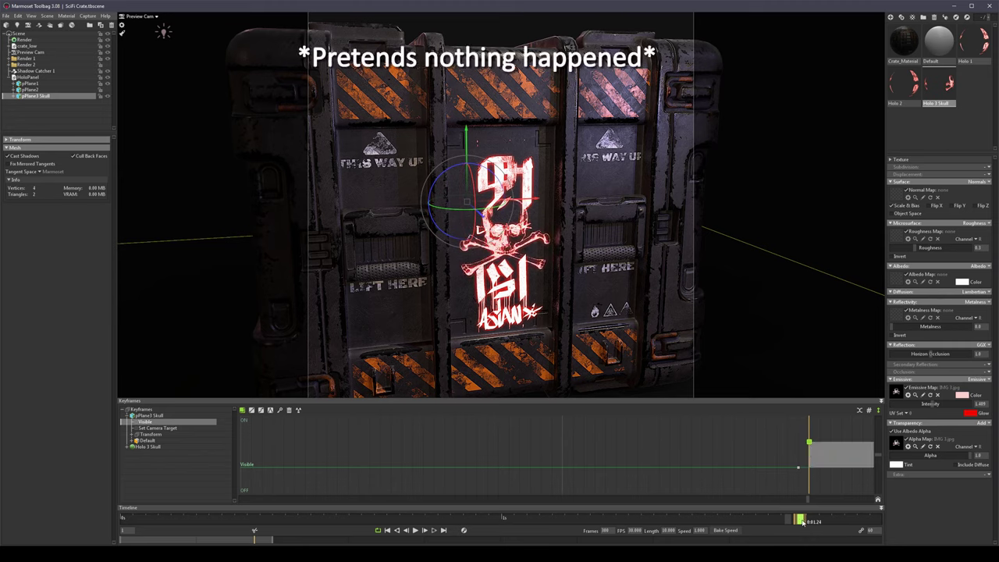
# Shift pPlane3 Skull's Visible keys one frame later, with off at 0:01.24 and on at 0:01.25, and scrub across them.
pyautogui.moveTo(805, 523); pyautogui.dragTo(862, 476)
pyautogui.moveTo(810, 442); pyautogui.dragTo(813, 474)
pyautogui.hotkey('ctrl', 'z')
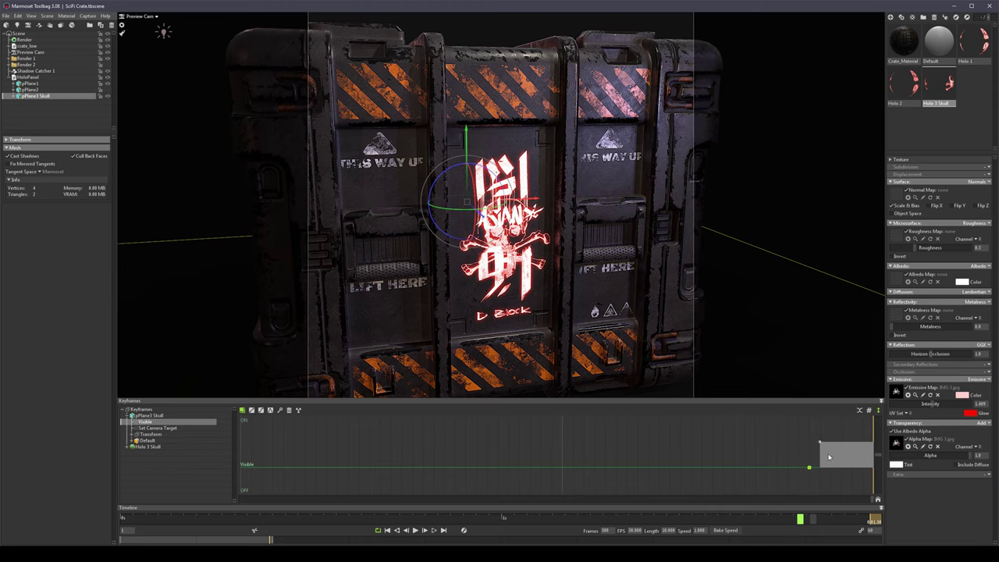
pyautogui.click(810, 523)
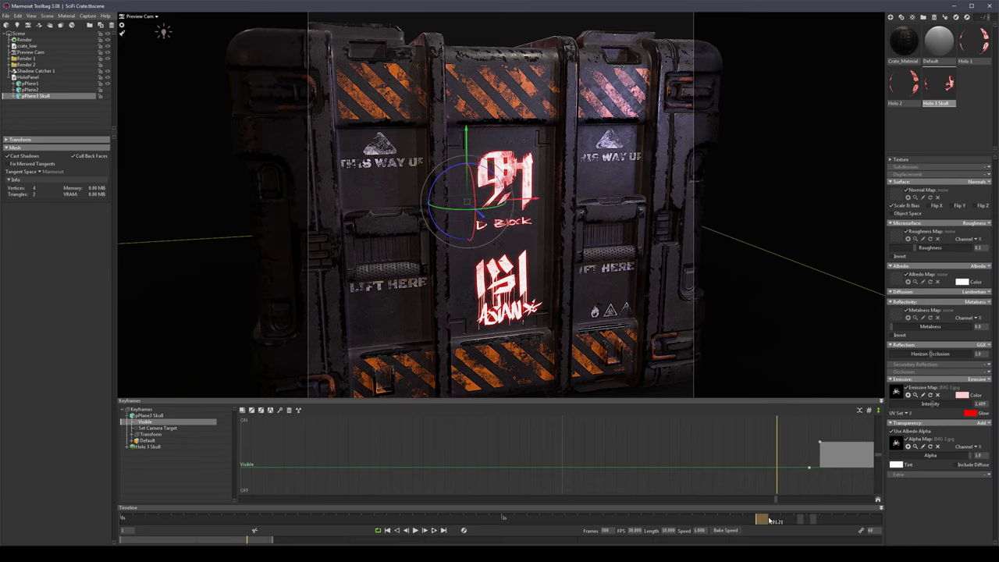
pyautogui.click(813, 523)
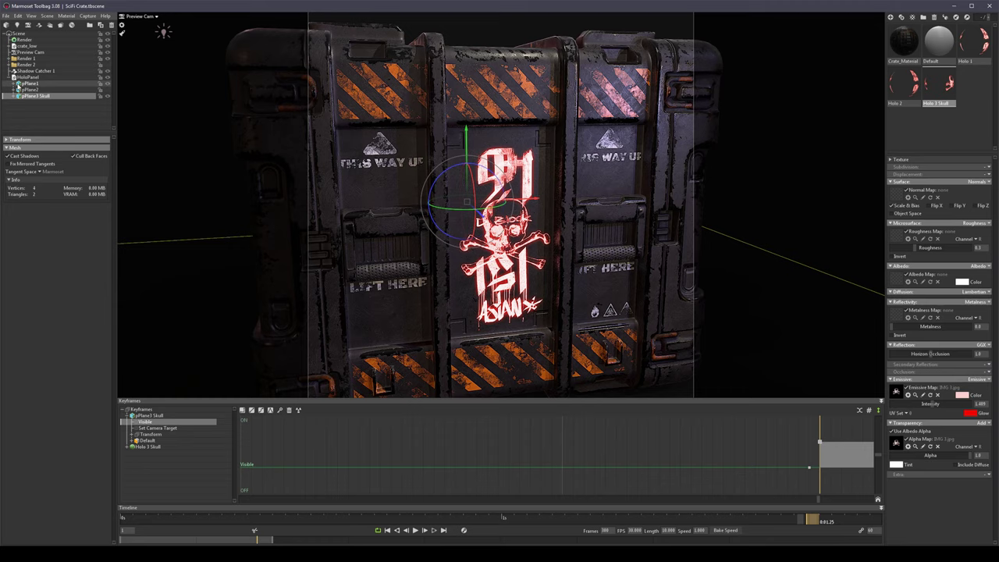
# Key pPlane1's Visible property on at frame 0:01.24 and off at frame 0:01.25.
pyautogui.click(18, 84)
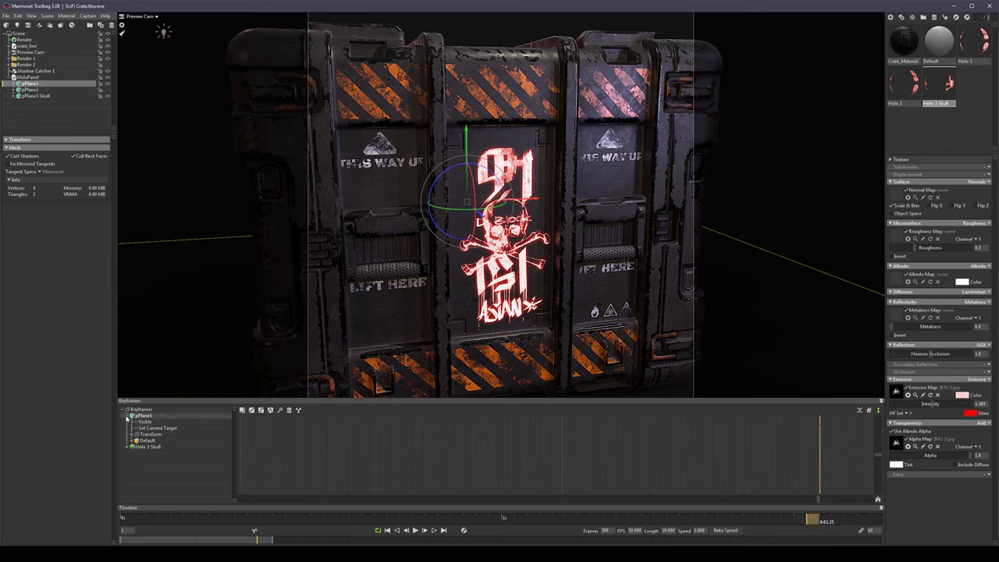
pyautogui.click(145, 422)
pyautogui.click(805, 522)
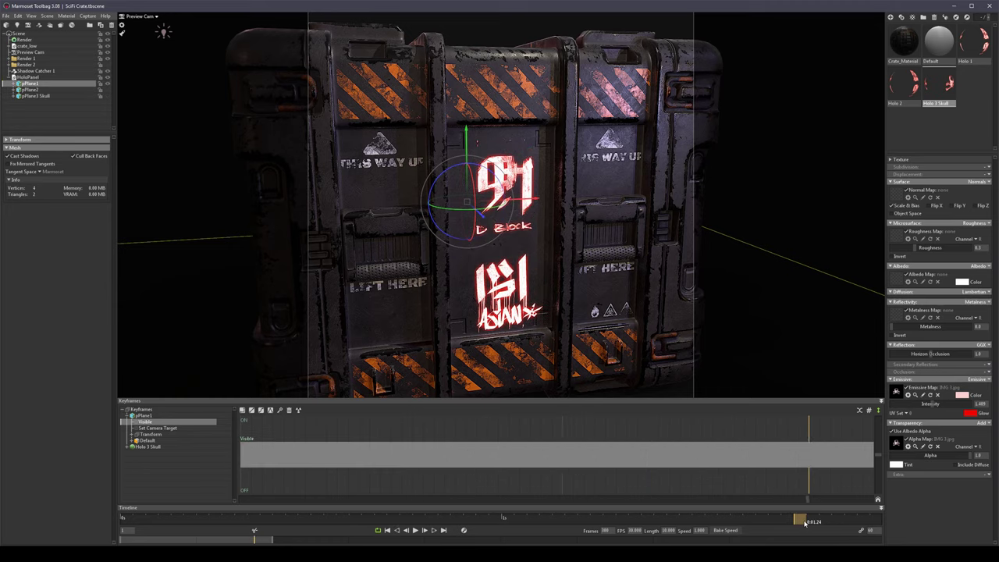
pyautogui.click(280, 410)
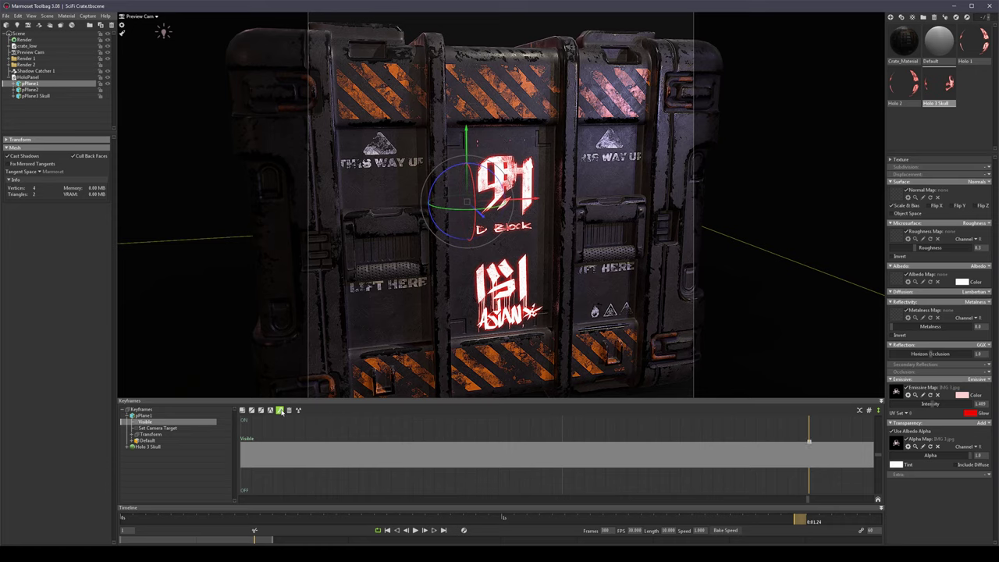
pyautogui.click(809, 521)
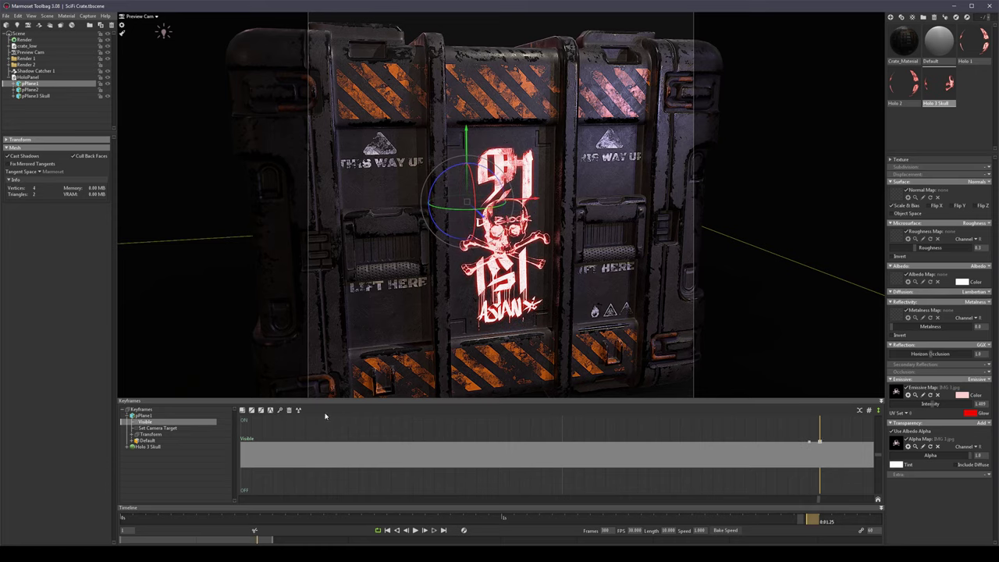
pyautogui.click(819, 443)
pyautogui.moveTo(819, 444); pyautogui.dragTo(820, 468)
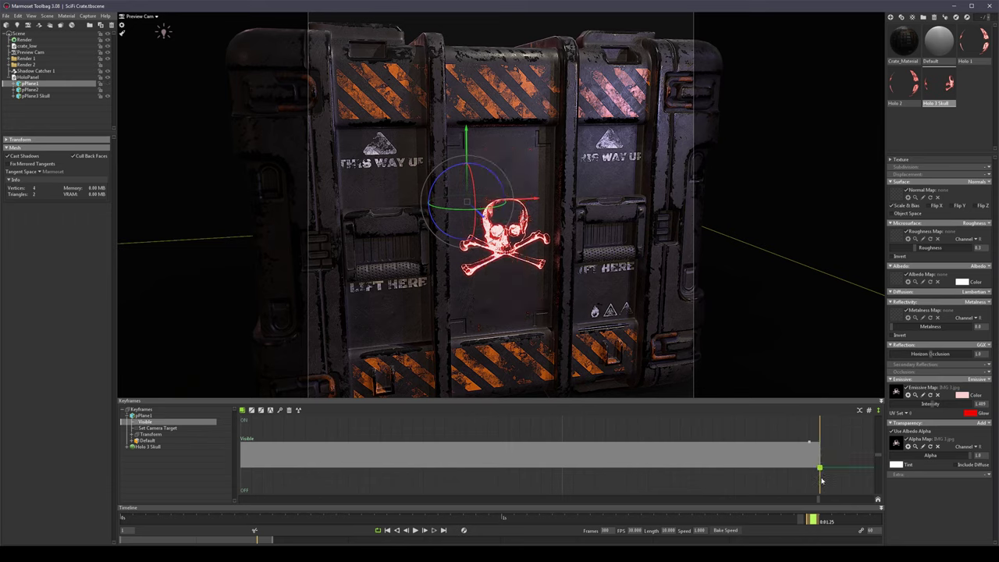
# Check pPlane2's Visible keys, clear the selection, and scrub the timeline to review the switch from the lettering to the skull.
pyautogui.click(23, 90)
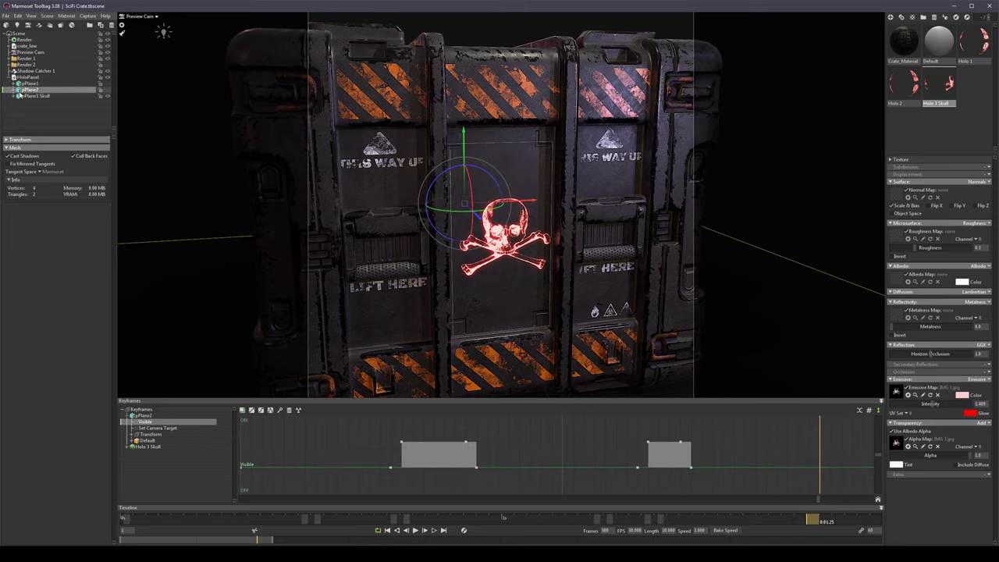
pyautogui.moveTo(814, 516); pyautogui.dragTo(515, 522)
pyautogui.click(758, 333)
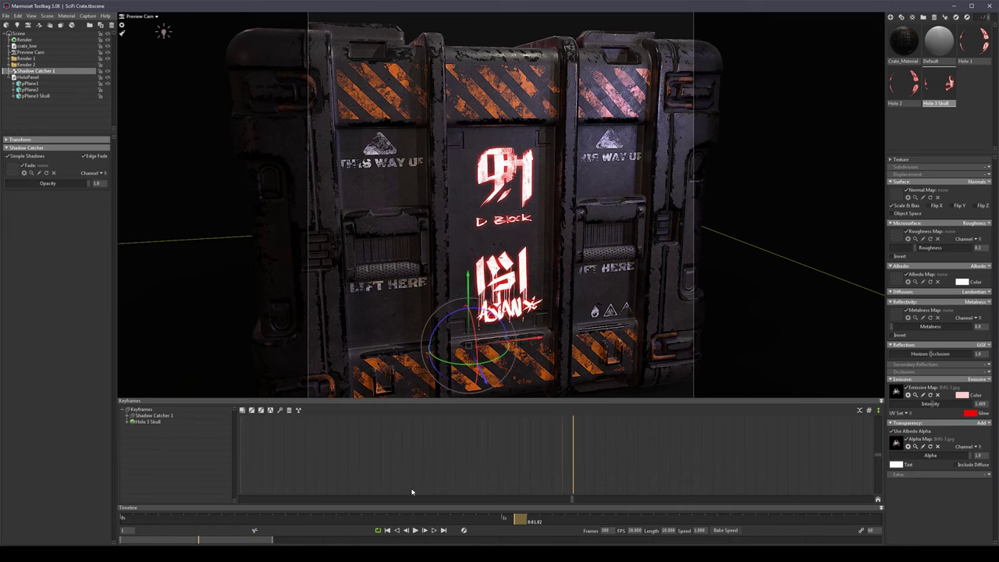
pyautogui.click(796, 122)
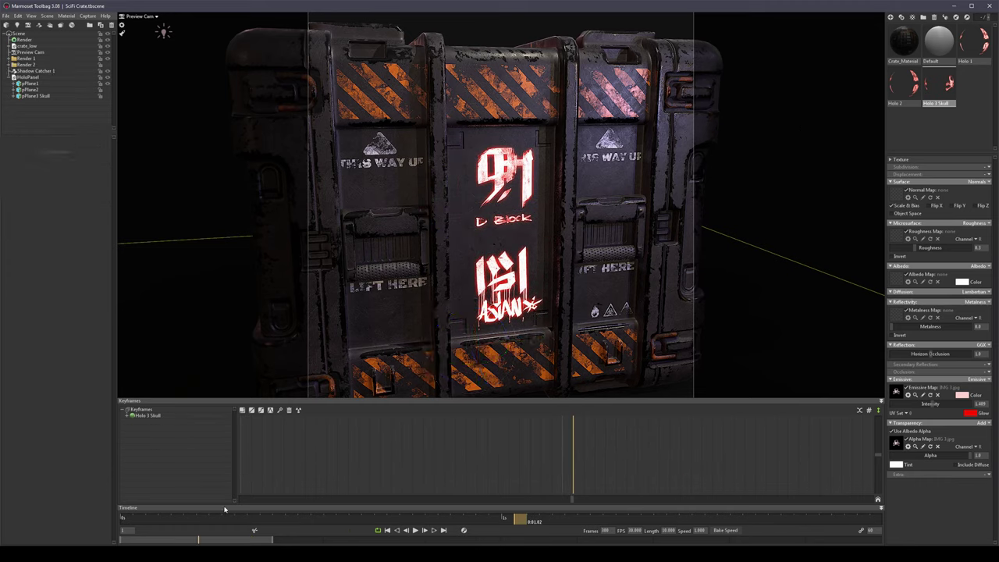
pyautogui.moveTo(213, 516); pyautogui.dragTo(898, 483)
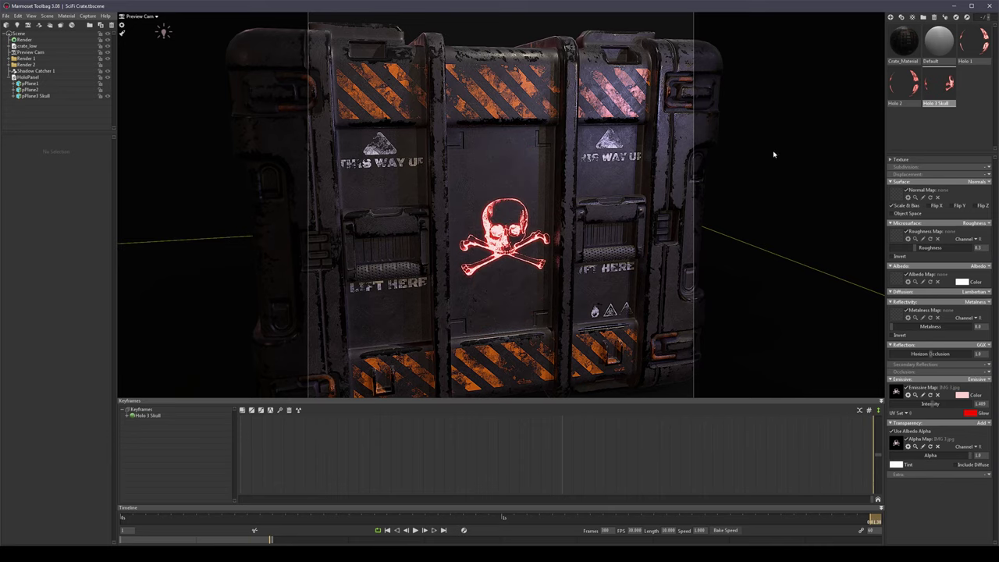
# Play the hologram animation, review it from farther out and close up on the crate, and stop playback.
pyautogui.press('space')
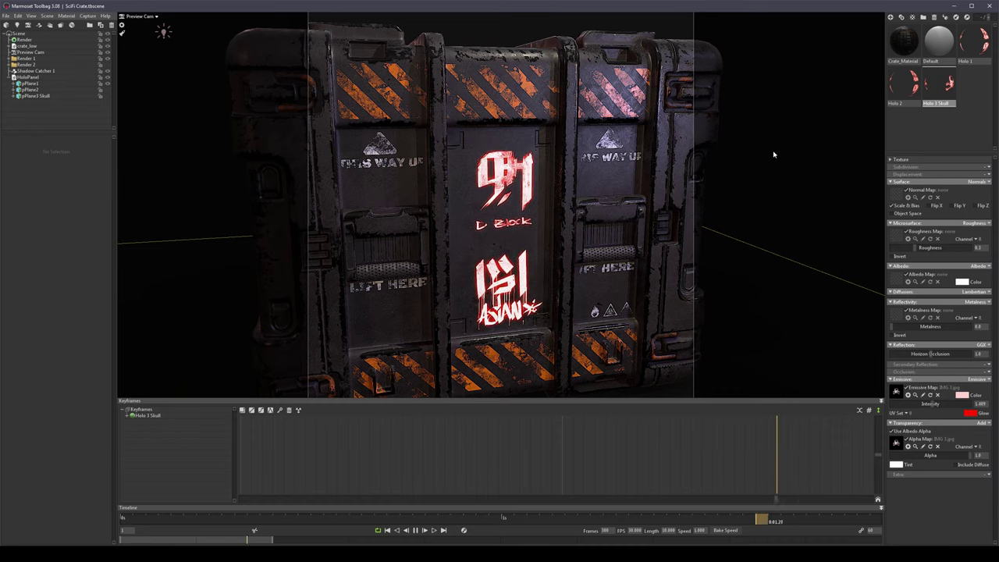
pyautogui.scroll(-3, 570, 207)
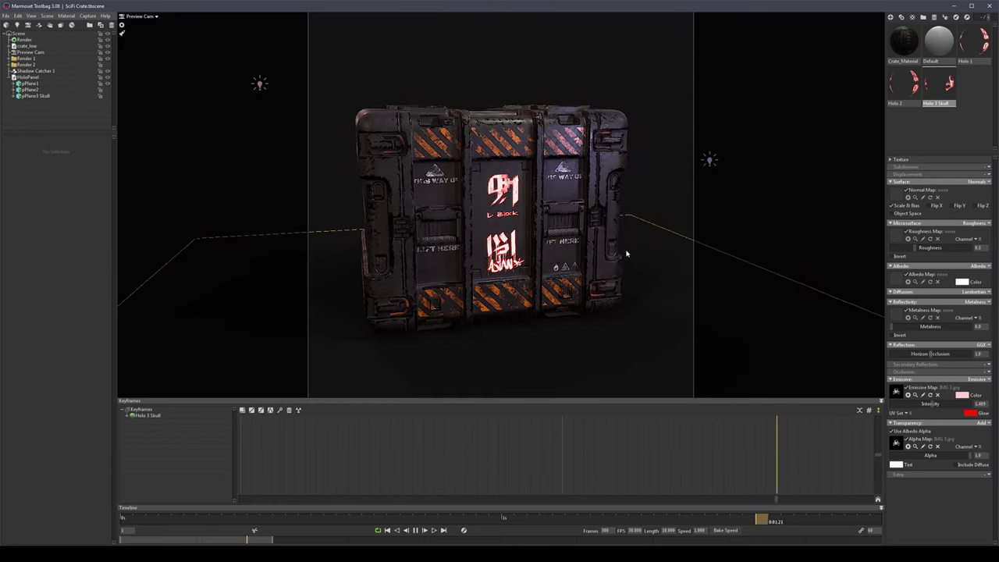
pyautogui.moveTo(626, 254); pyautogui.dragTo(619, 256)
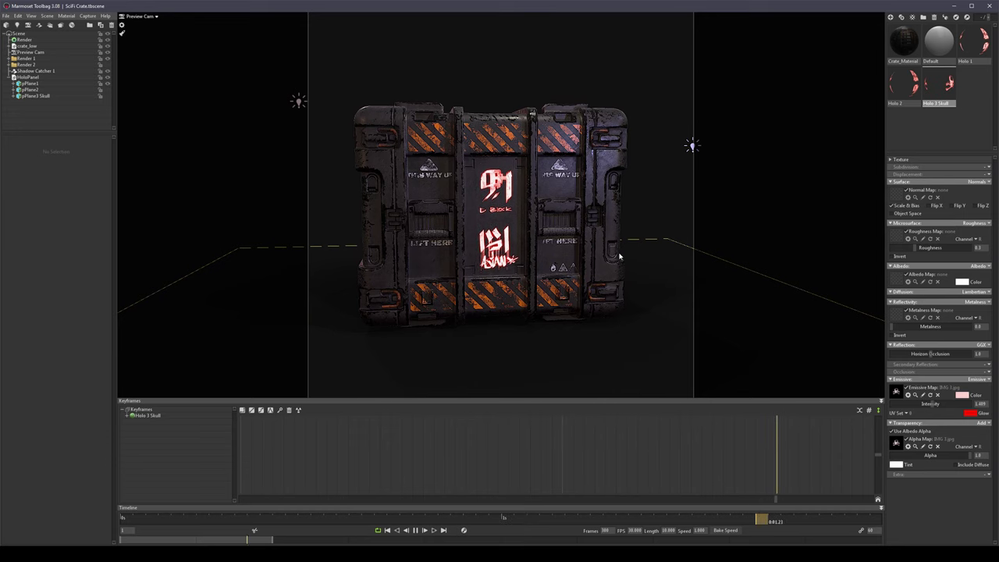
pyautogui.scroll(6, 619, 256)
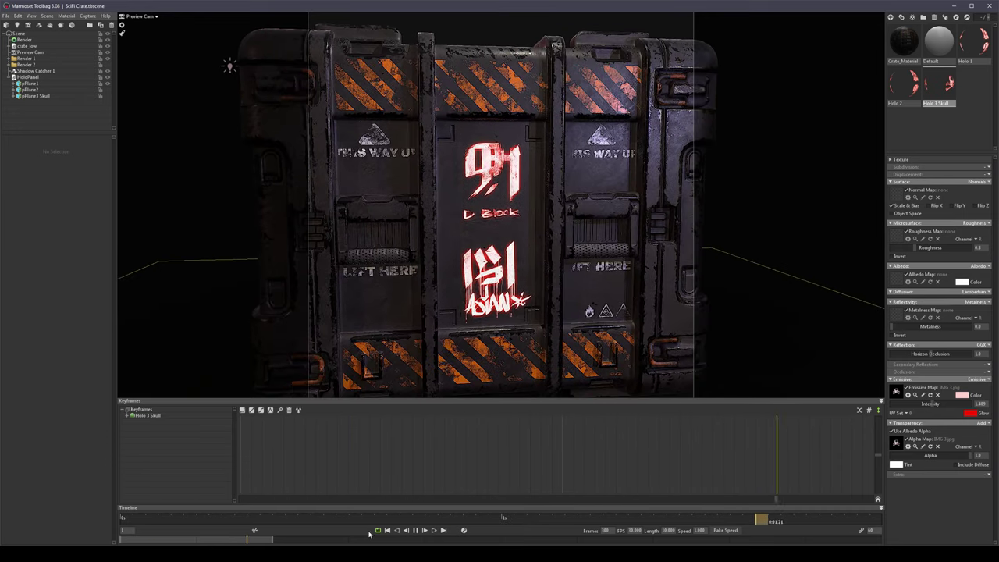
pyautogui.click(416, 530)
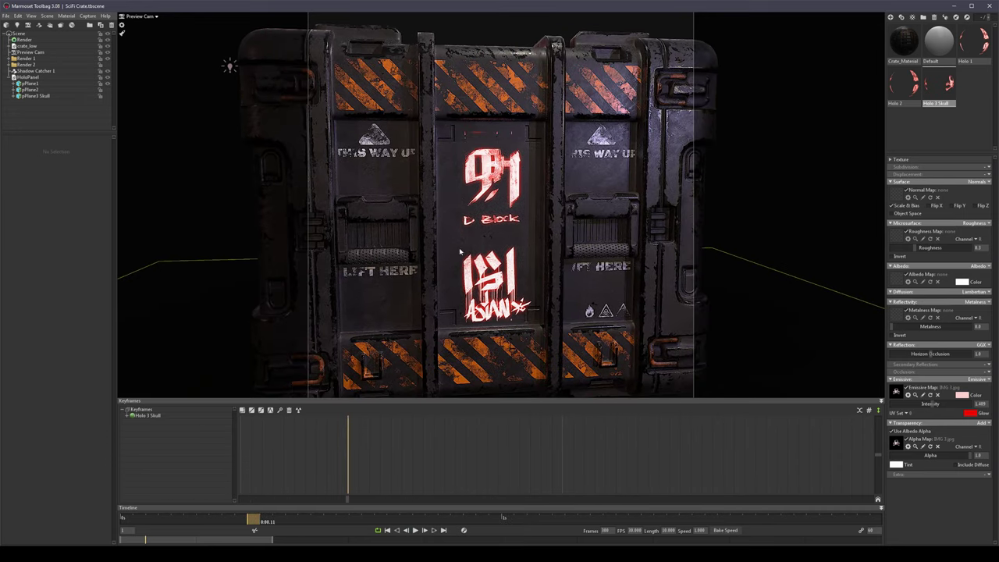
# Try a vertical texture offset of 0.5 on the Holo 3 Skull material at frame 0:00.17 for pPlane2's lettering.
pyautogui.click(894, 159)
pyautogui.moveTo(283, 521); pyautogui.dragTo(334, 519)
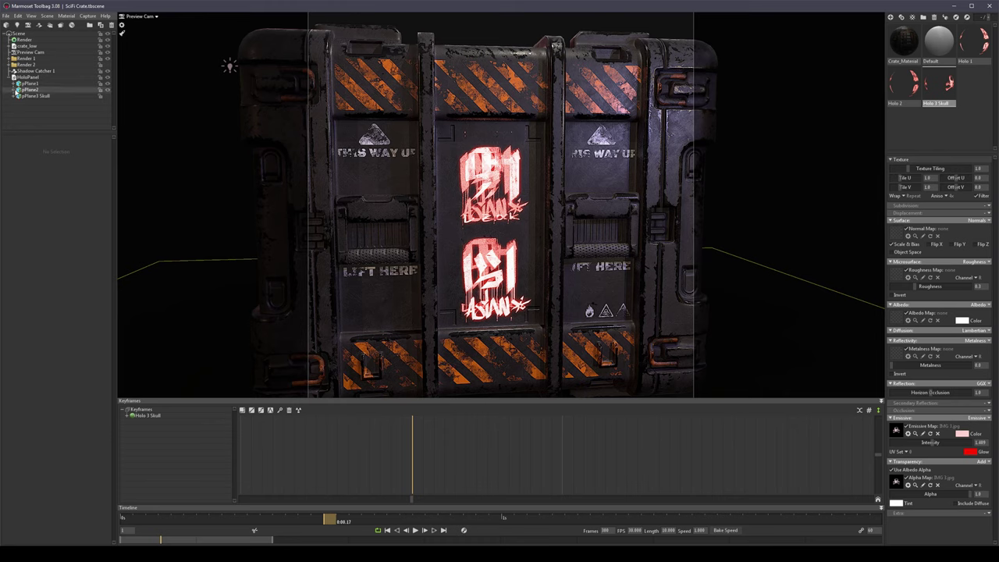
pyautogui.click(32, 90)
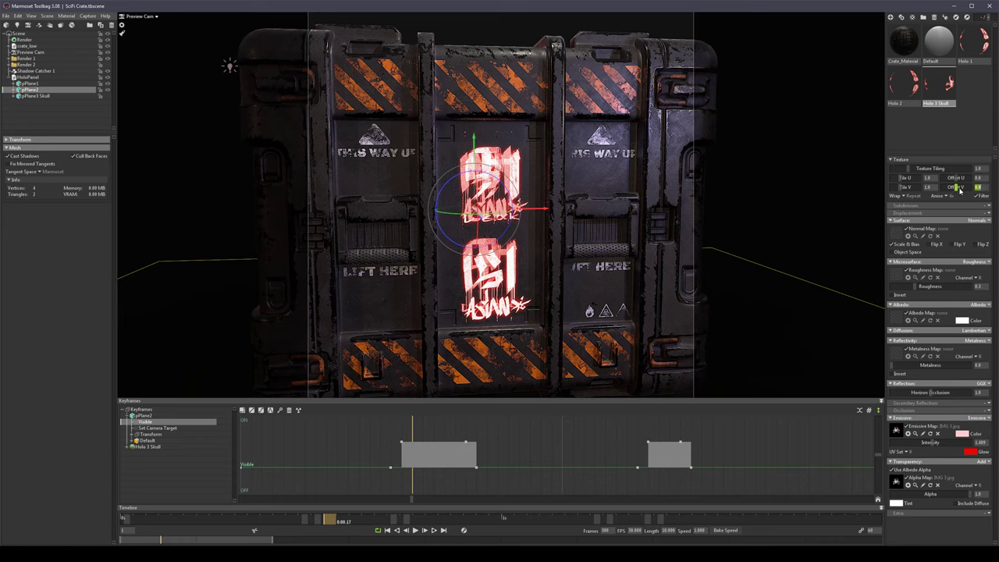
pyautogui.press('Return')
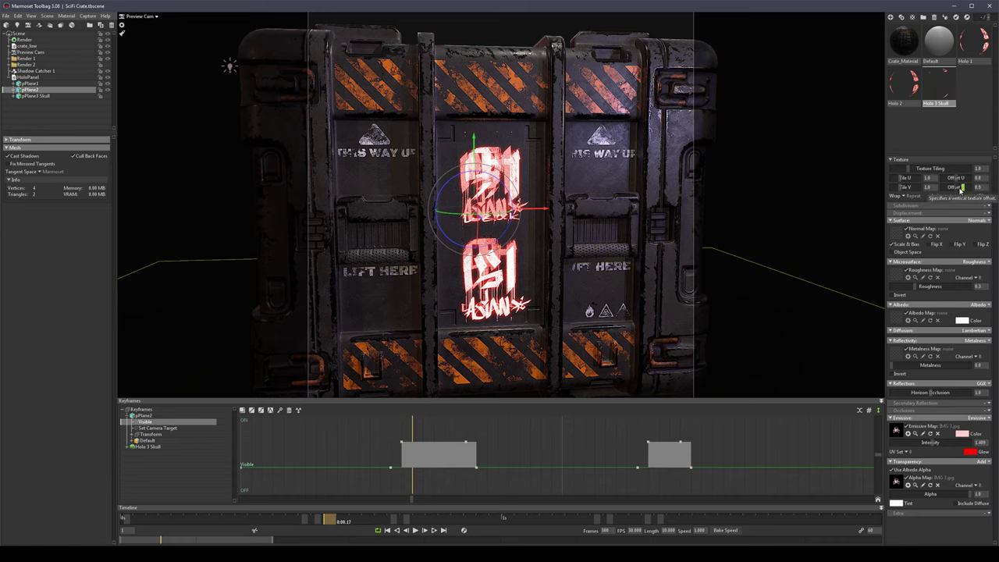
pyautogui.click(734, 299)
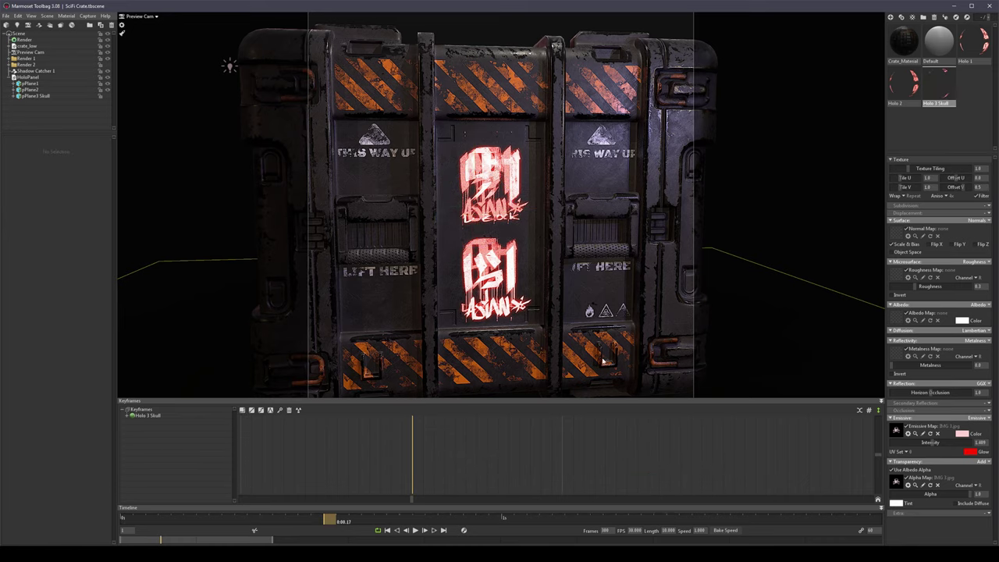
# Go to frame 0:00.16, select pPlane2, and revert the Holo 3 Skull material's vertical texture offset.
pyautogui.moveTo(331, 521); pyautogui.dragTo(63, 528)
pyautogui.moveTo(143, 530); pyautogui.dragTo(316, 519)
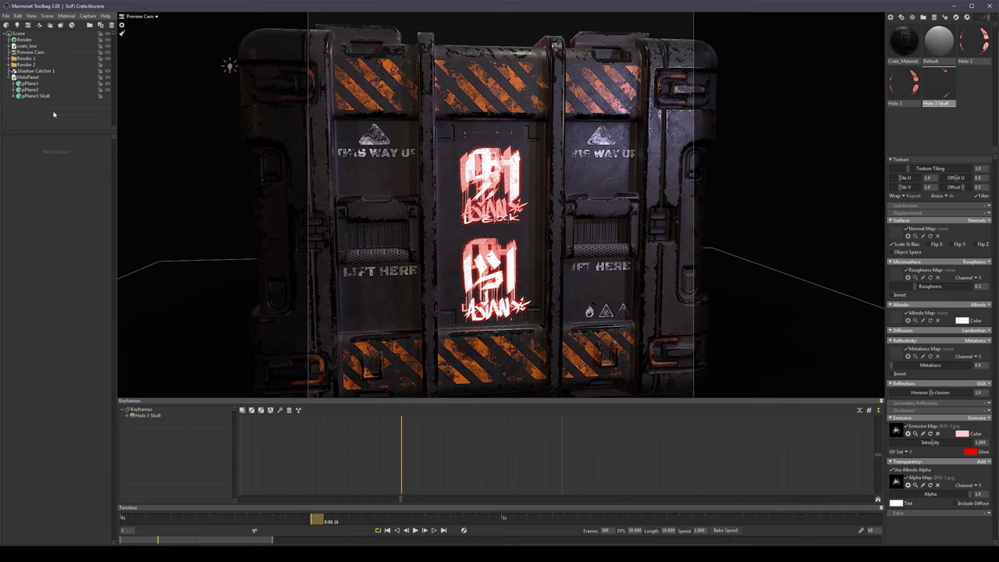
pyautogui.click(28, 89)
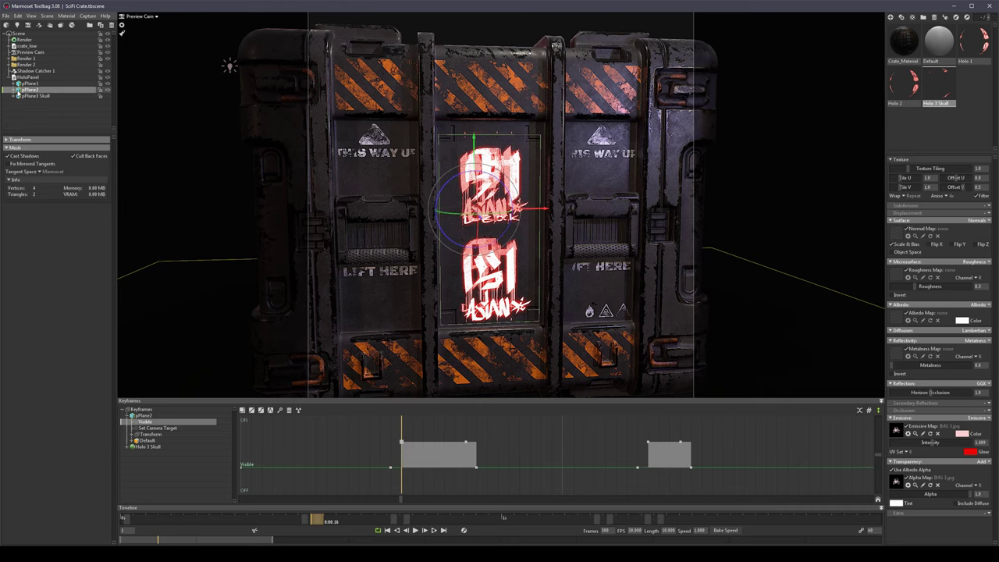
pyautogui.moveTo(962, 187); pyautogui.dragTo(954, 187)
pyautogui.click(960, 159)
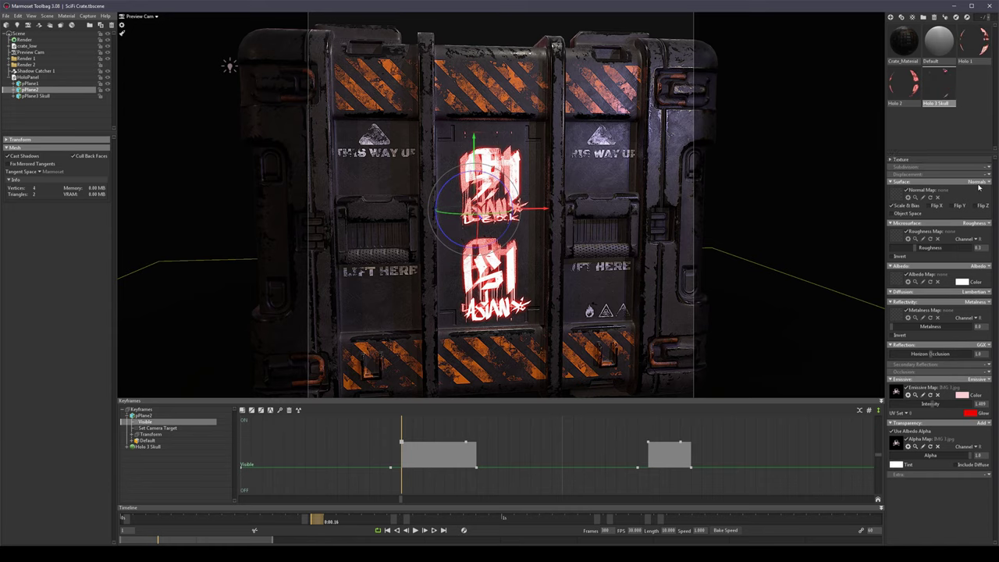
pyautogui.click(893, 159)
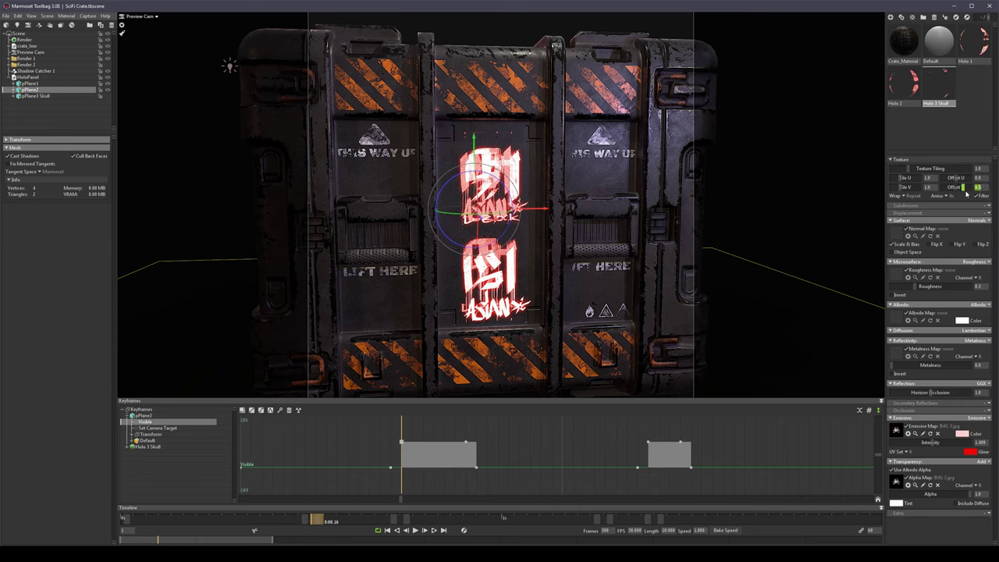
# Set the Holo 2 material's vertical texture offset to 0.5 and scrub the timeline to check the flicker.
pyautogui.click(907, 89)
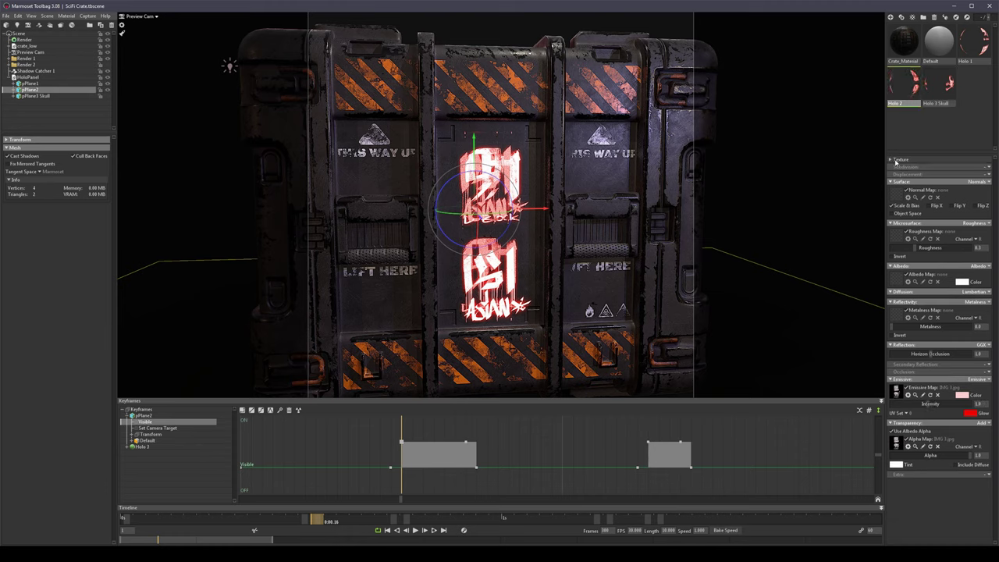
pyautogui.write('0.5')
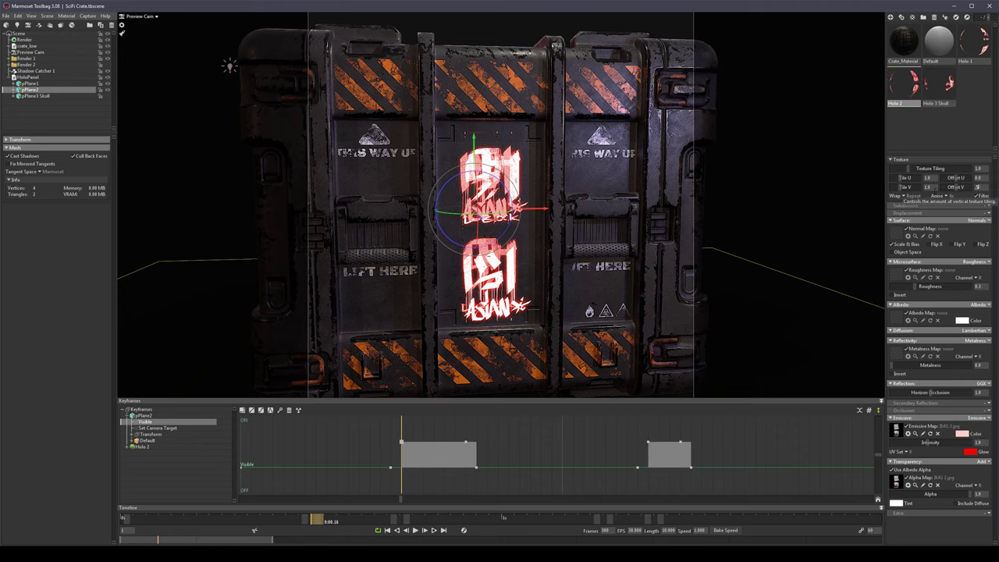
pyautogui.press('Return')
pyautogui.click(783, 183)
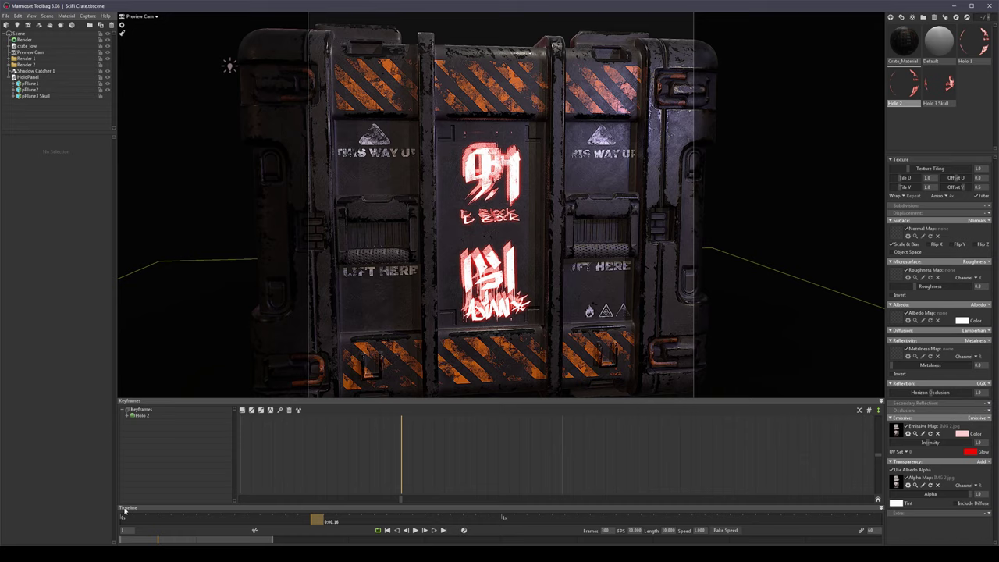
pyautogui.moveTo(129, 519); pyautogui.dragTo(843, 519)
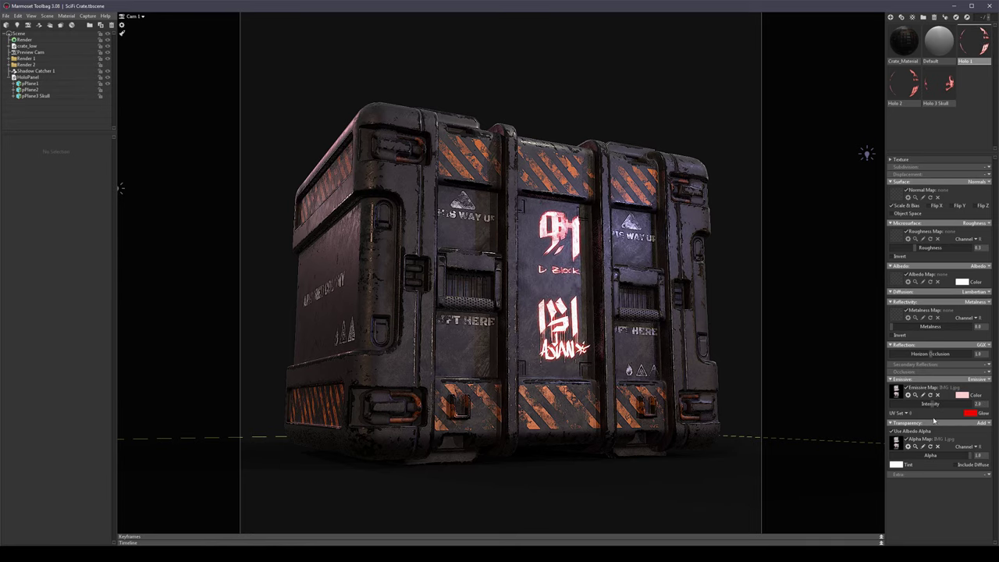
# Try Dither transparency on the Holo 1 material and undo the change.
pyautogui.click(982, 423)
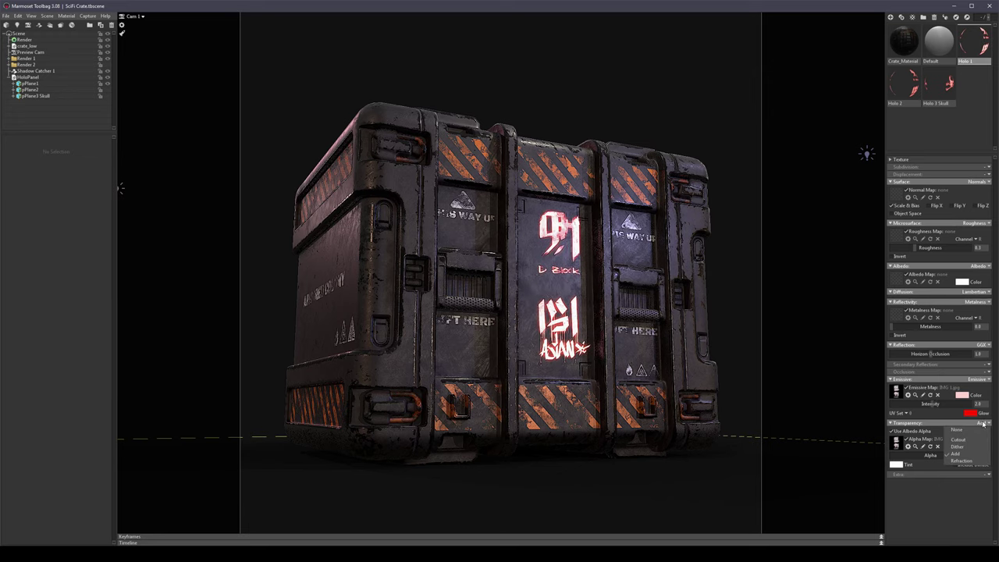
pyautogui.click(959, 448)
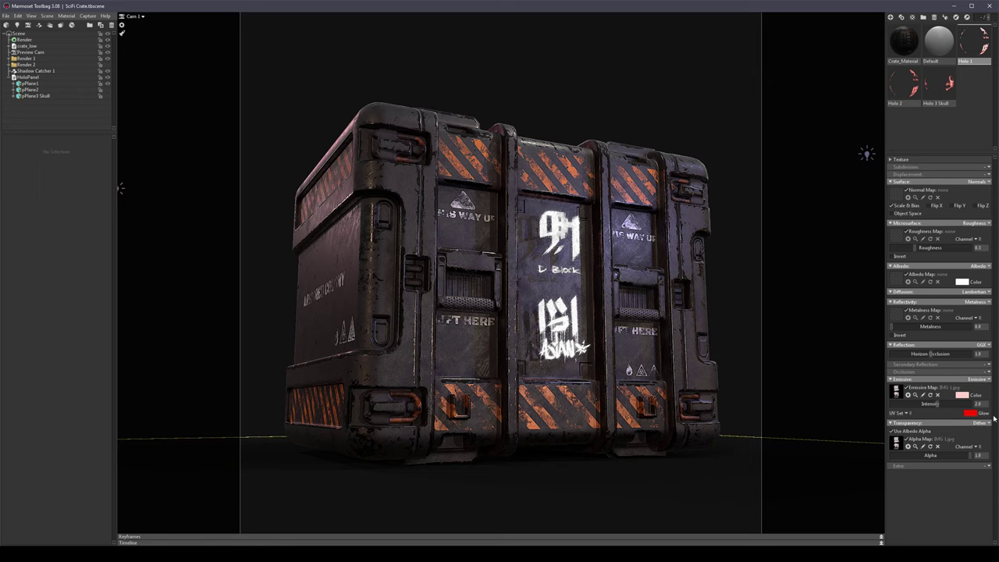
pyautogui.hotkey('ctrl', 'z')
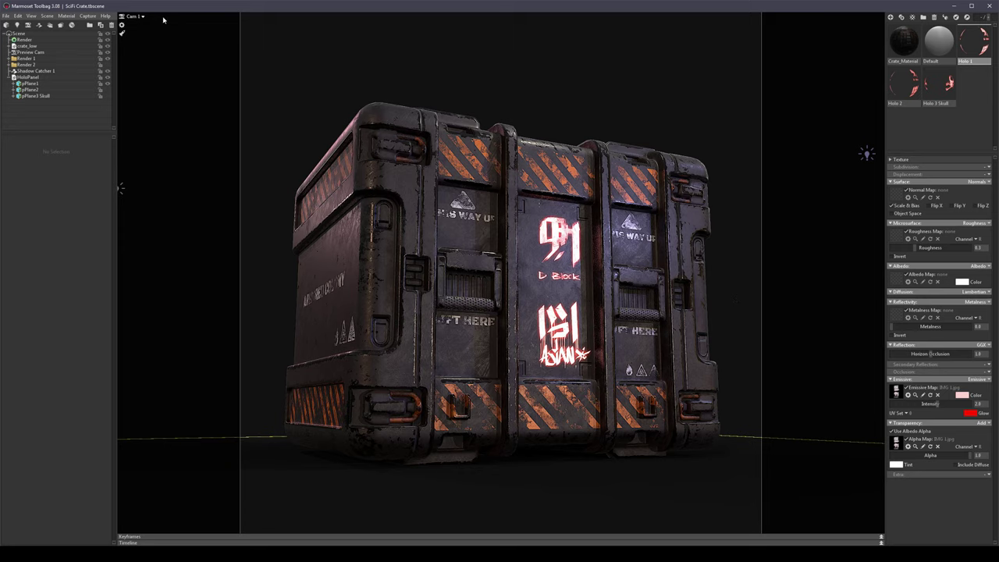
# Export the animation as an H.264 video, choosing Crazy Awesome Animation.mp4 on the Desktop as the output file.
pyautogui.click(117, 56)
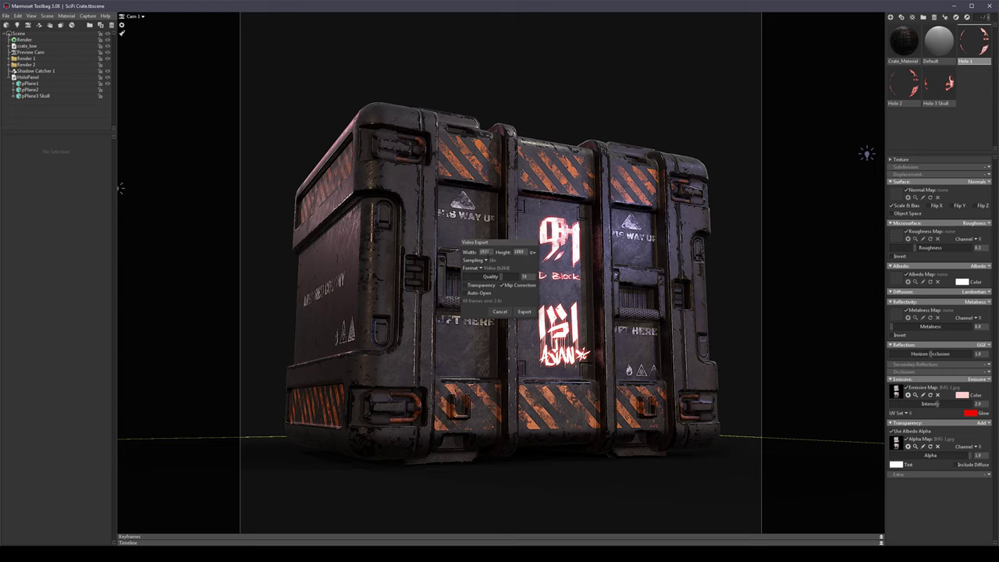
pyautogui.click(525, 311)
pyautogui.doubleClick(531, 328)
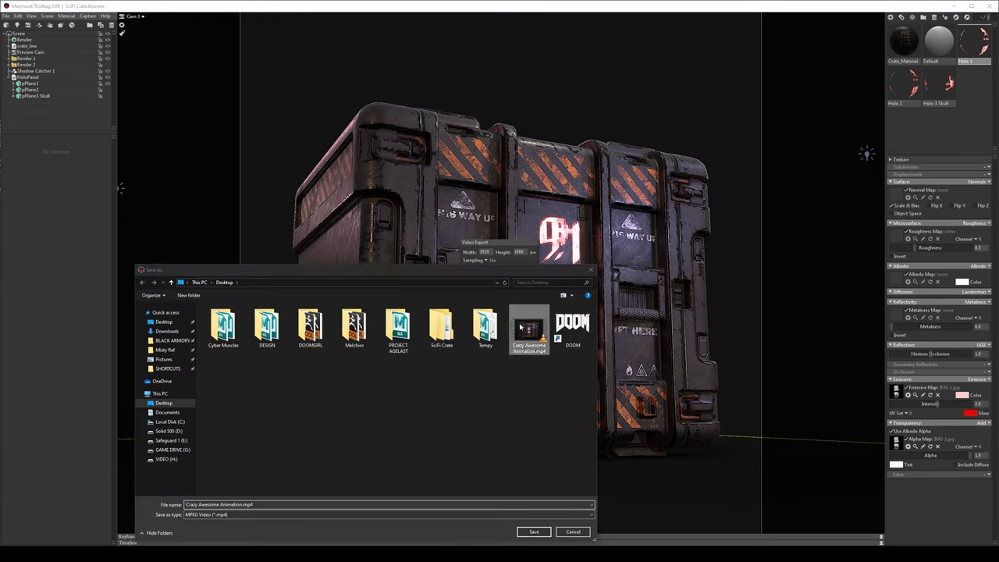